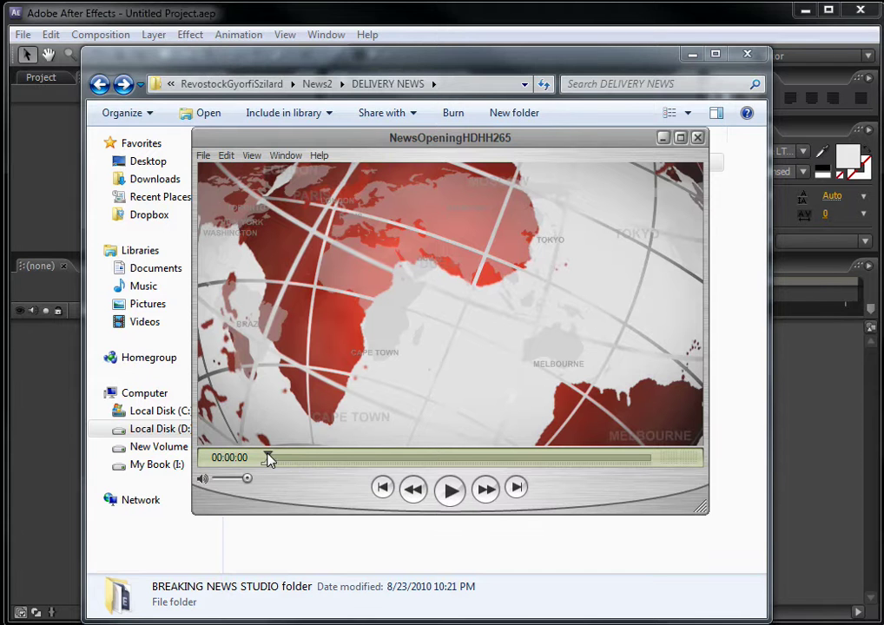
# - Scrub through the NewsOpeningHDHH265 preview video to about 00:01:55 and close it
pyautogui.moveTo(270, 460); pyautogui.dragTo(320, 462)
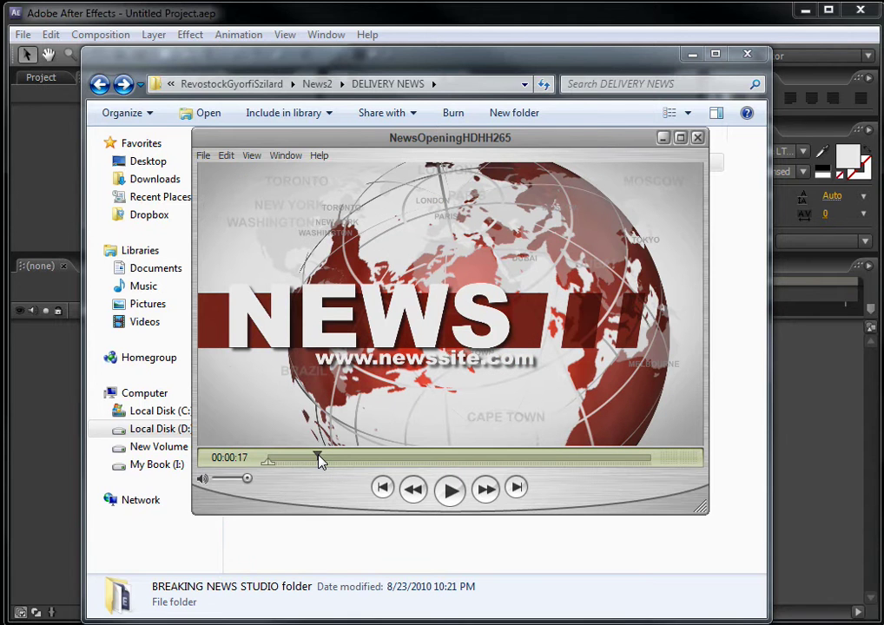
pyautogui.moveTo(403, 138); pyautogui.dragTo(554, 179)
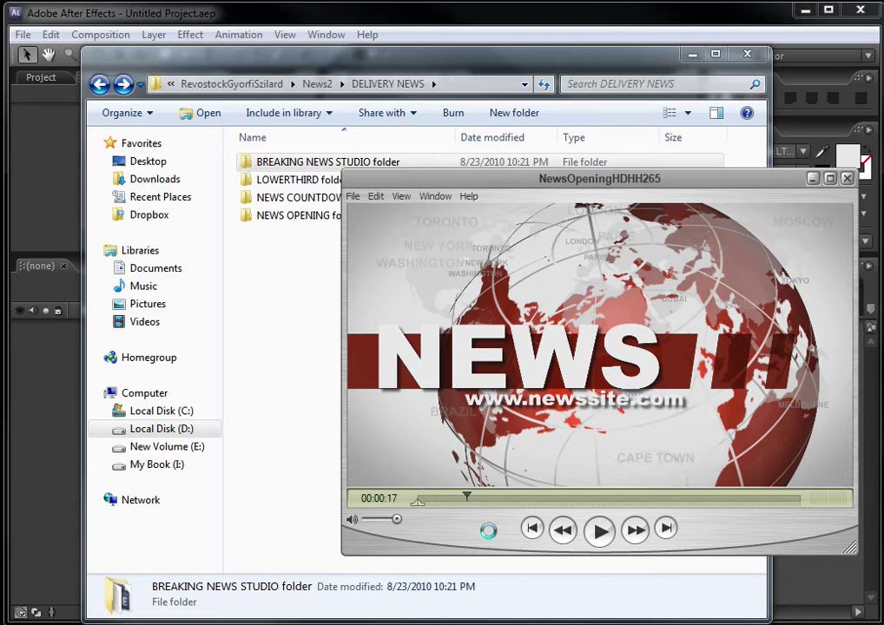
pyautogui.moveTo(466, 495); pyautogui.dragTo(742, 496)
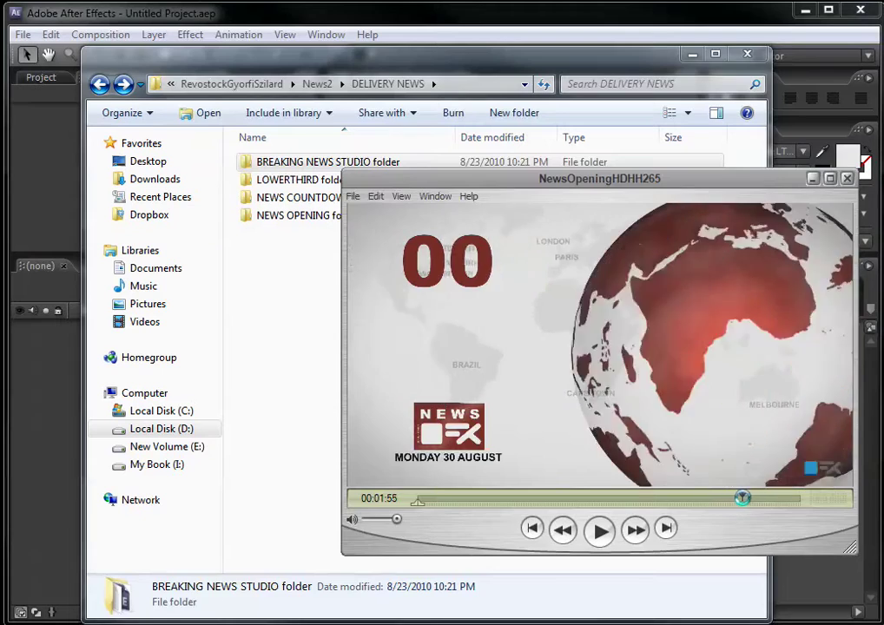
pyautogui.hotkey('ctrl', 'w')
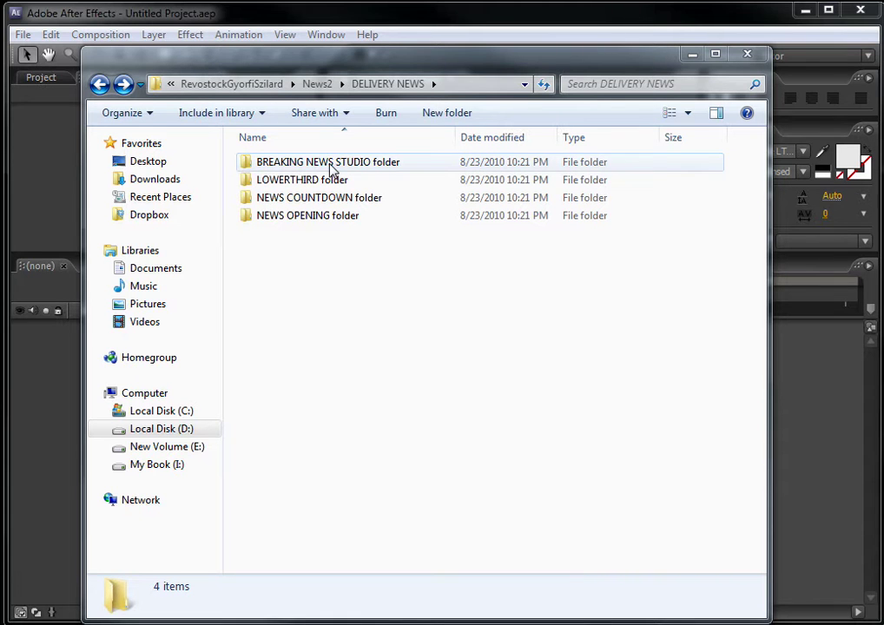
# - Open BREAKING NEWS STUDIO 2.aep from the BREAKING NEWS STUDIO folder with Adobe After Effects CS3
pyautogui.doubleClick(357, 164)
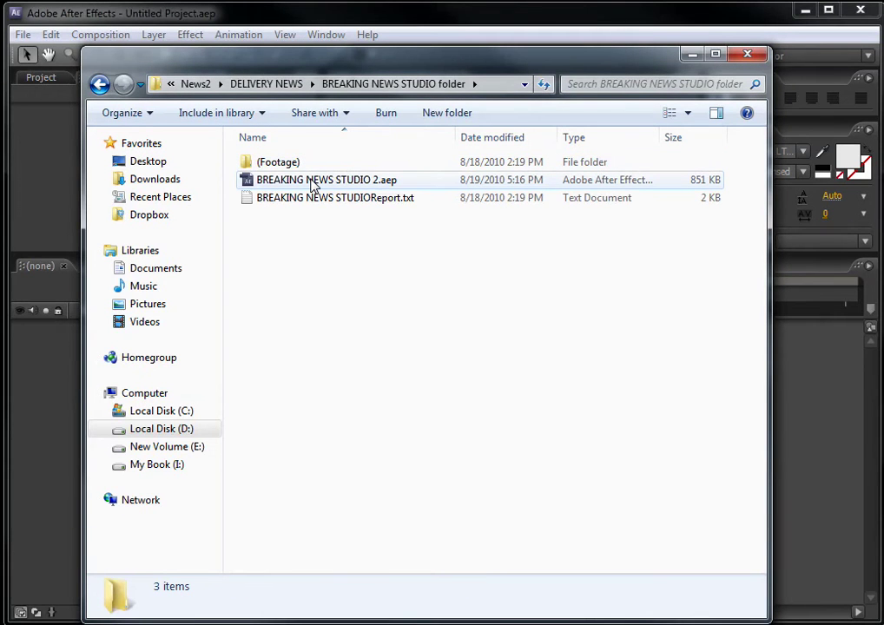
pyautogui.moveTo(222, 64); pyautogui.dragTo(206, 65)
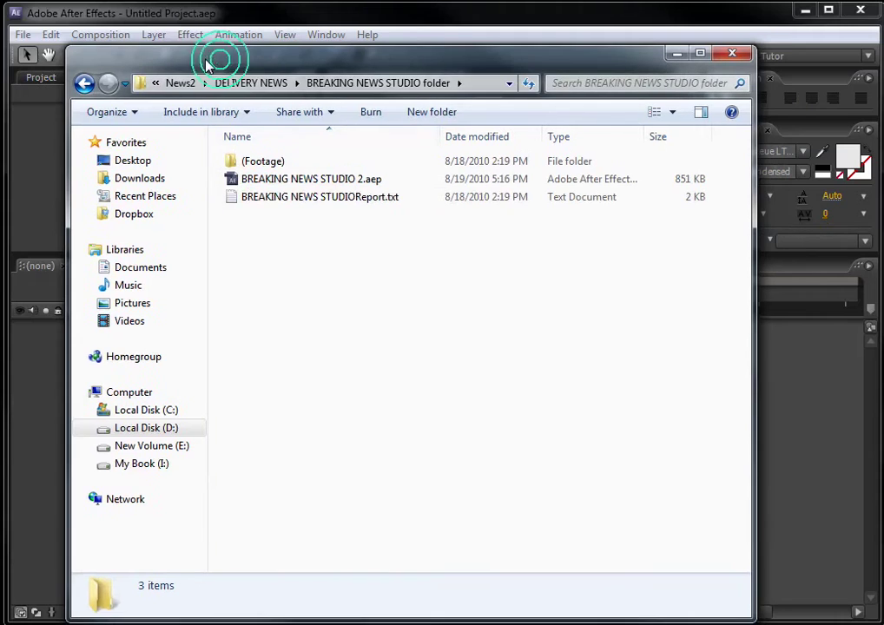
pyautogui.click(293, 179)
pyautogui.rightClick(281, 177)
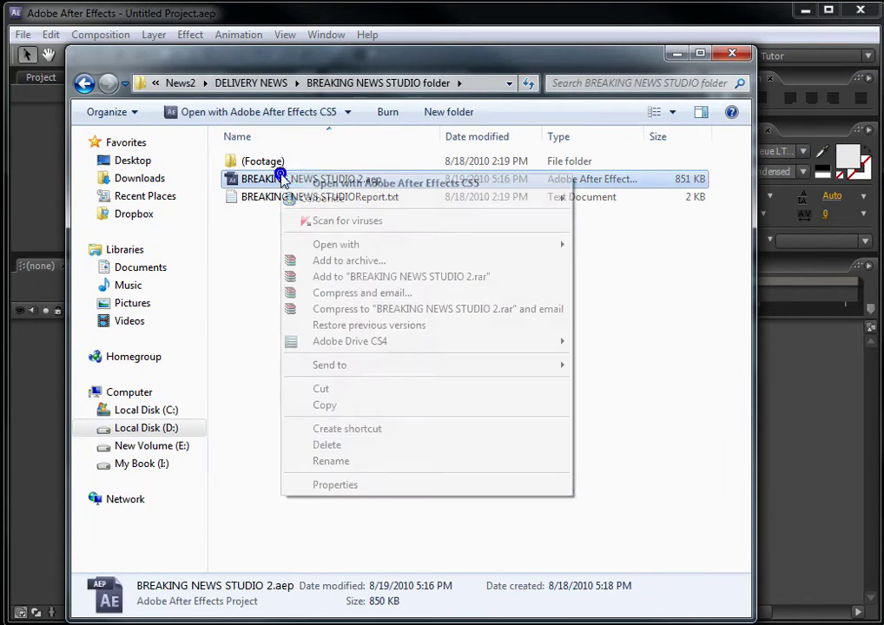
pyautogui.moveTo(494, 244)
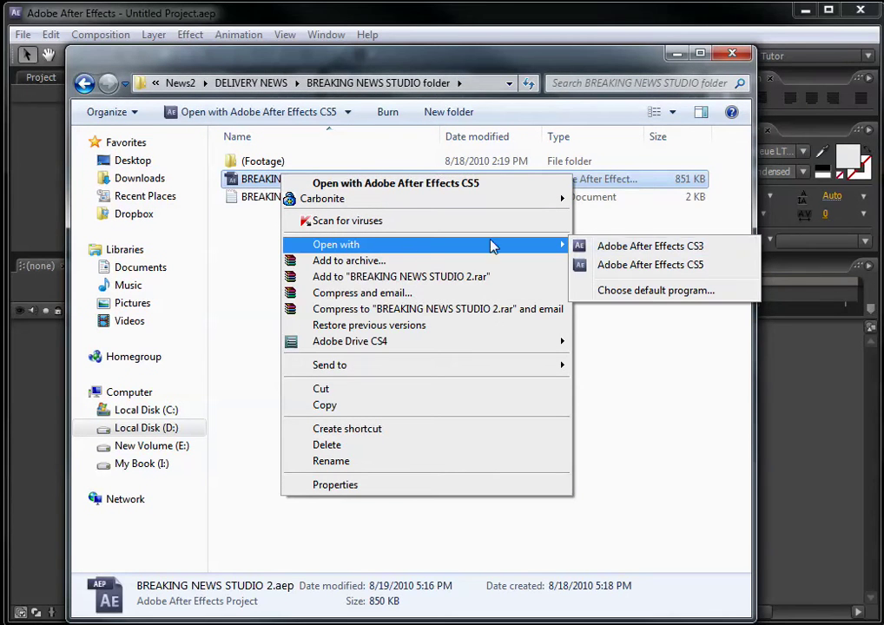
pyautogui.click(676, 250)
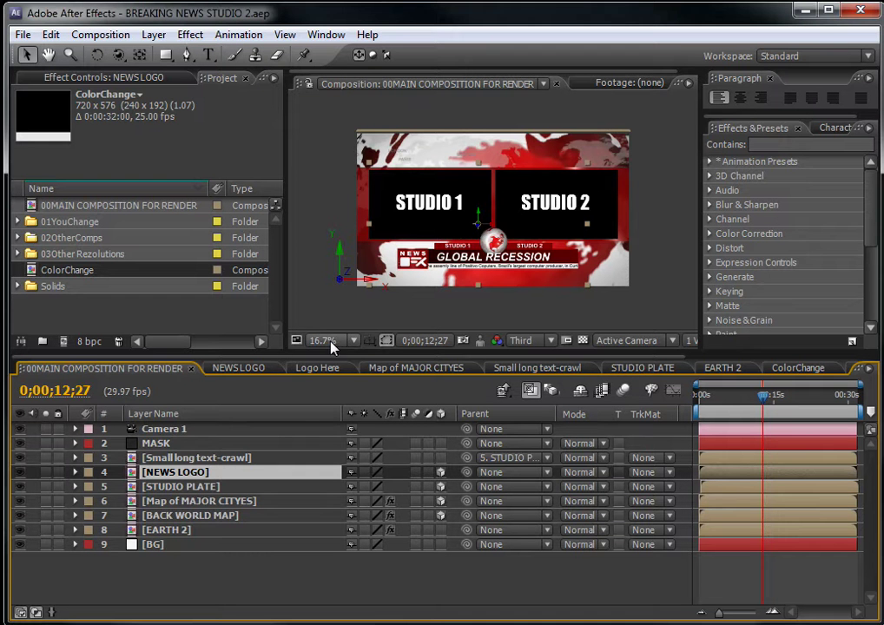
# - Examine the project's main composition, the 01YouChange and 03Other Rezolutions folders, and the ColorChange composition
pyautogui.click(55, 208)
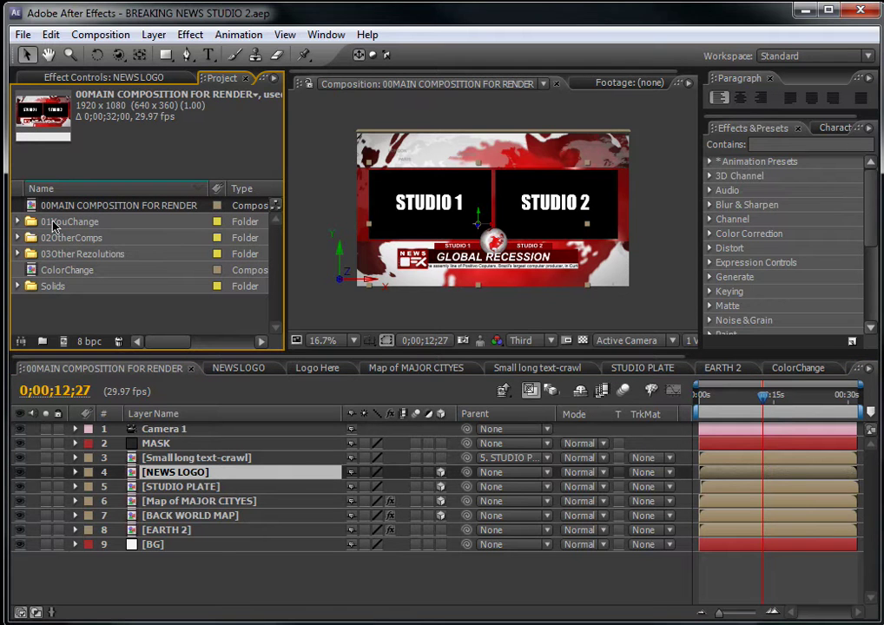
pyautogui.click(17, 223)
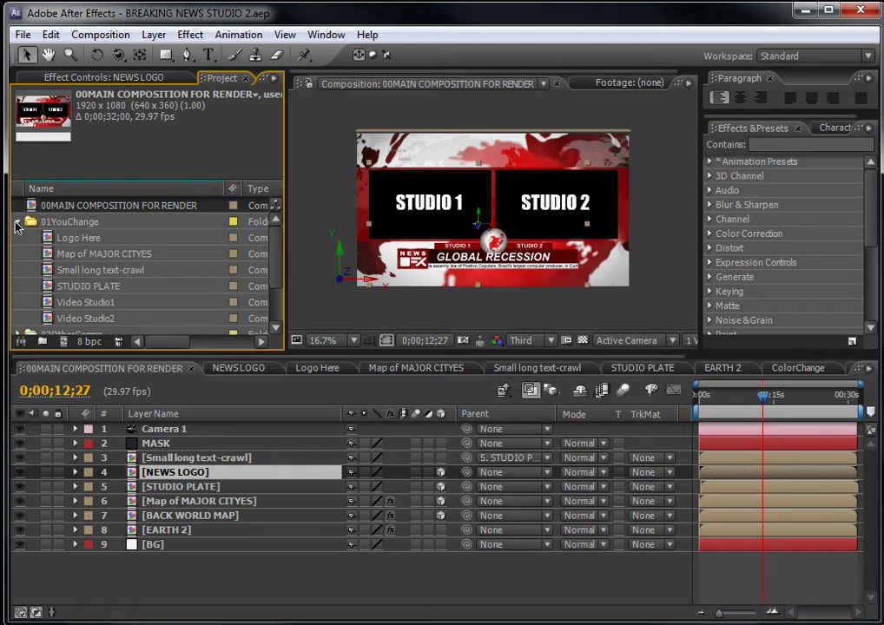
pyautogui.moveTo(270, 250); pyautogui.dragTo(271, 290)
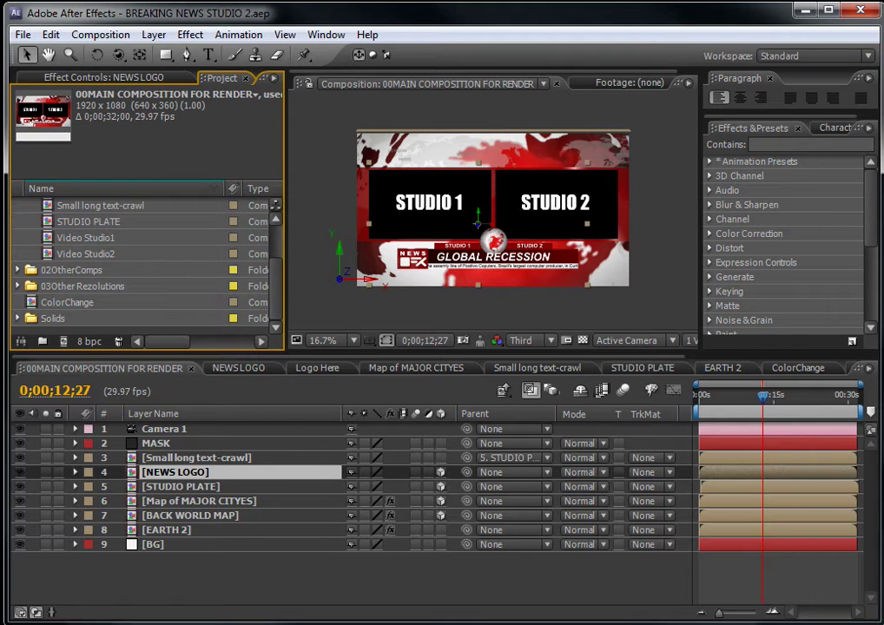
pyautogui.click(17, 287)
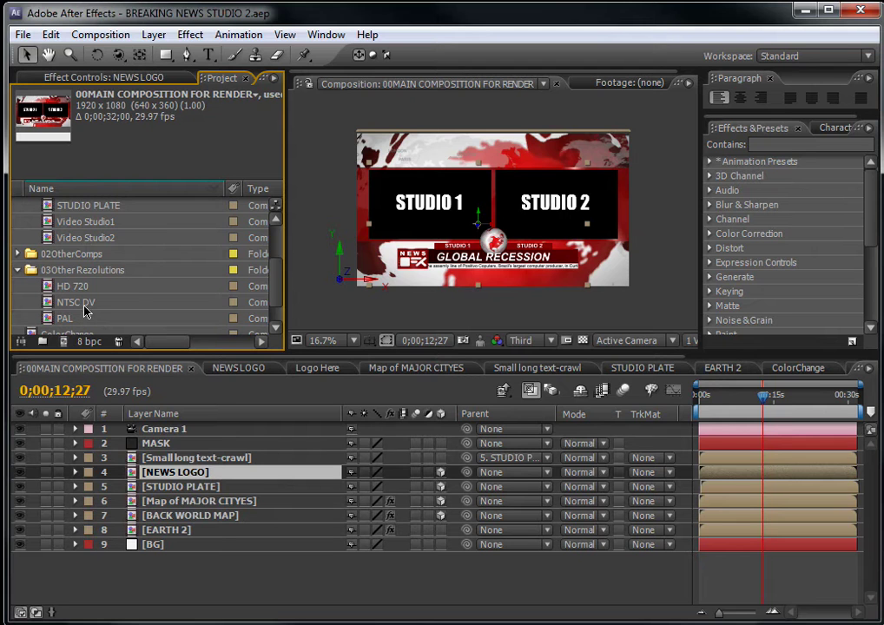
pyautogui.moveTo(278, 292); pyautogui.dragTo(279, 322)
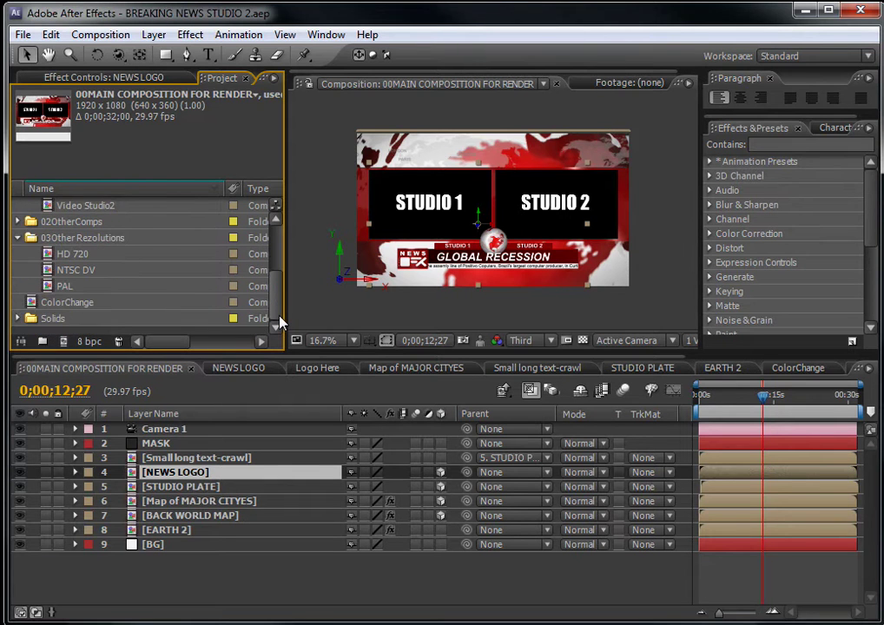
pyautogui.click(76, 304)
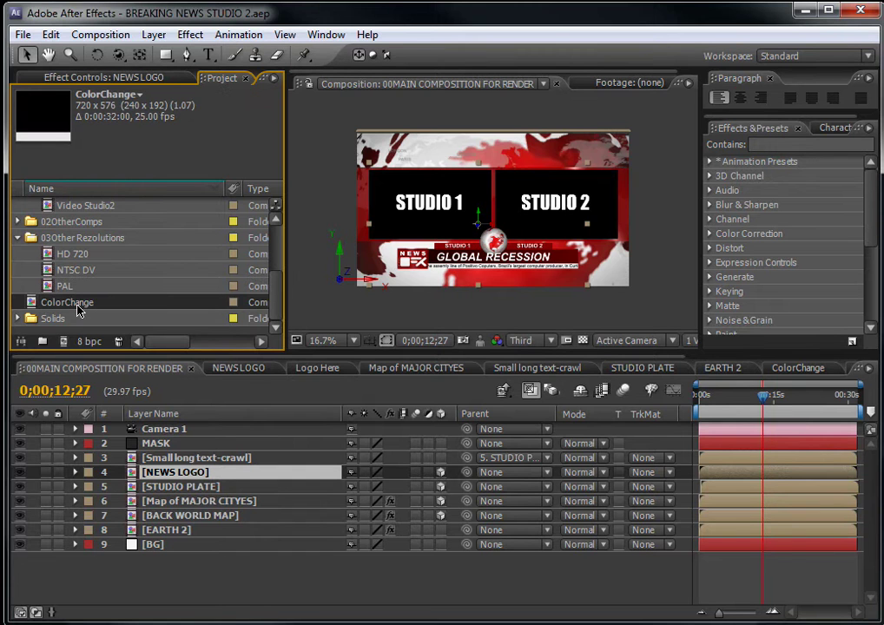
pyautogui.click(17, 237)
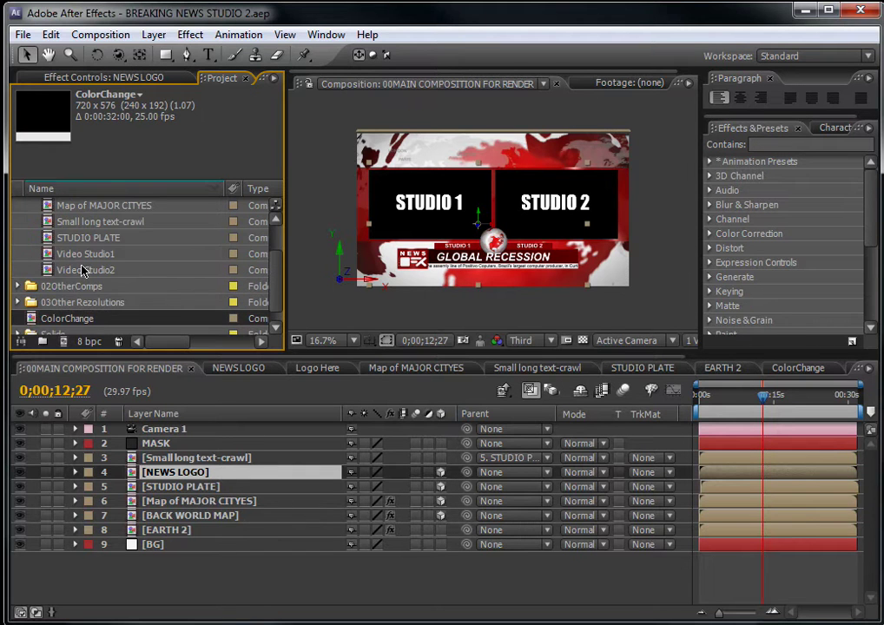
# - Hide the Mode/TrkMat and Parent columns in the main composition's timeline
pyautogui.rightClick(646, 410)
pyautogui.click(653, 422)
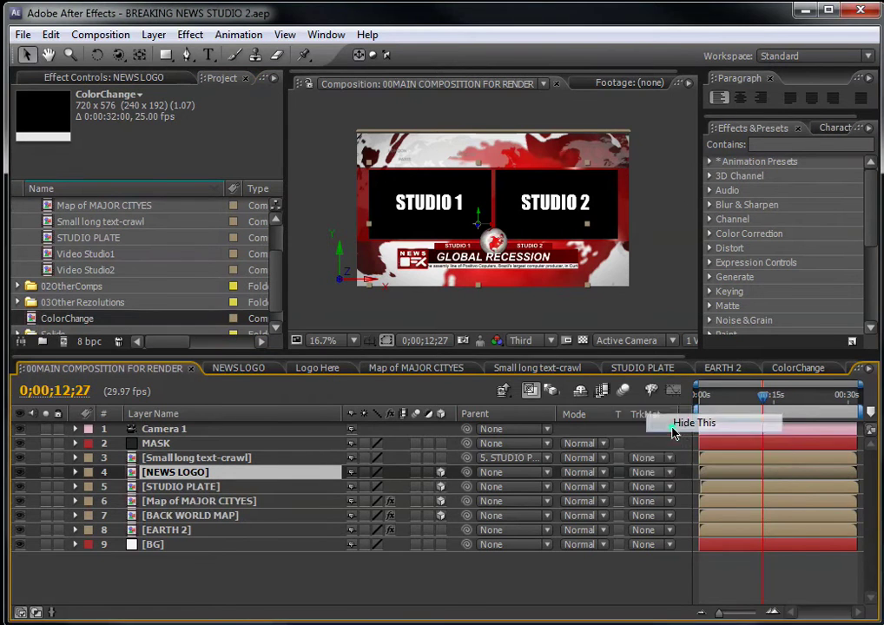
pyautogui.rightClick(501, 424)
pyautogui.click(547, 429)
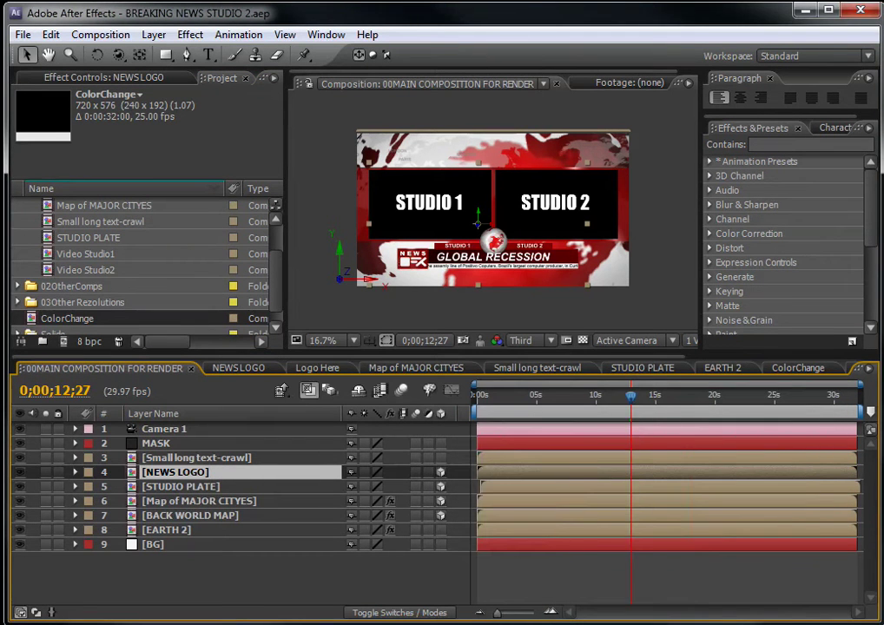
# - Preview the start of the main composition by scrubbing to 0;00;03;24
pyautogui.click(276, 290)
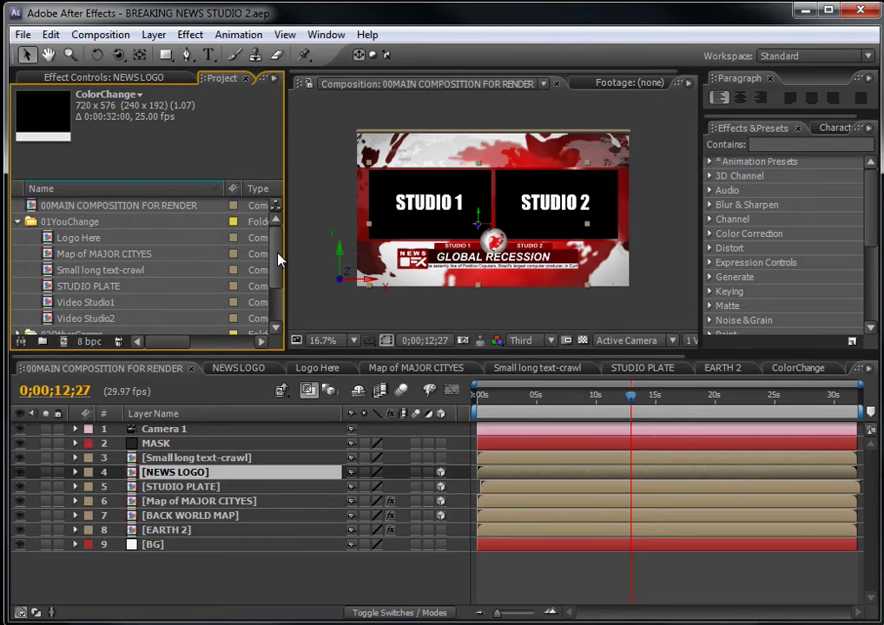
pyautogui.click(500, 398)
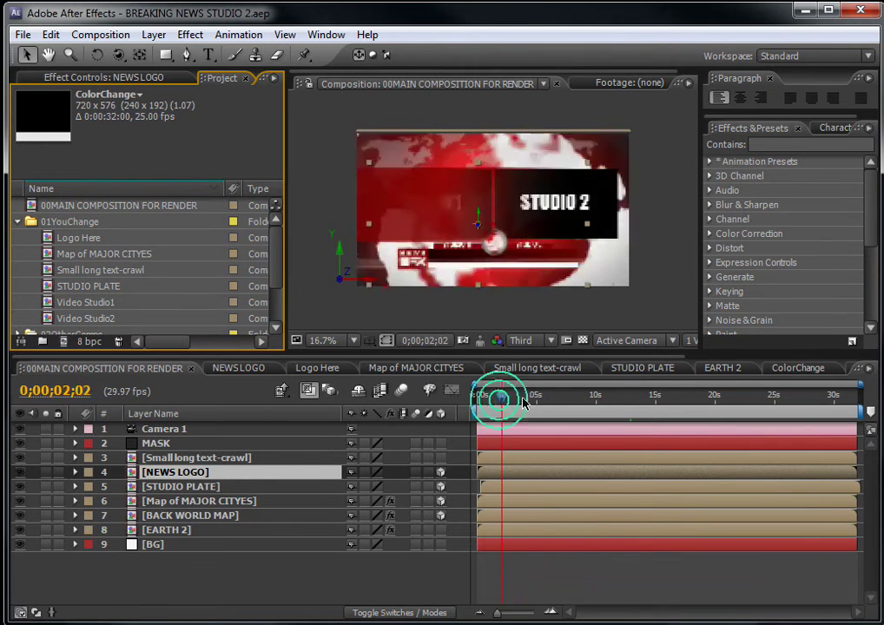
pyautogui.moveTo(523, 401); pyautogui.dragTo(523, 426)
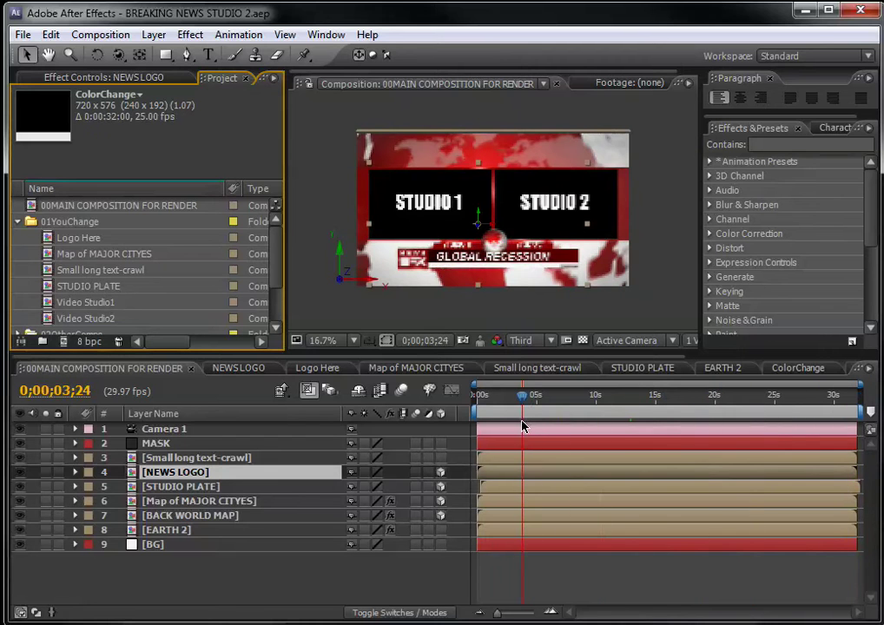
# - Open the Logo Here composition from the 01YouChange folder and select its LOGO.png layer
pyautogui.click(78, 239)
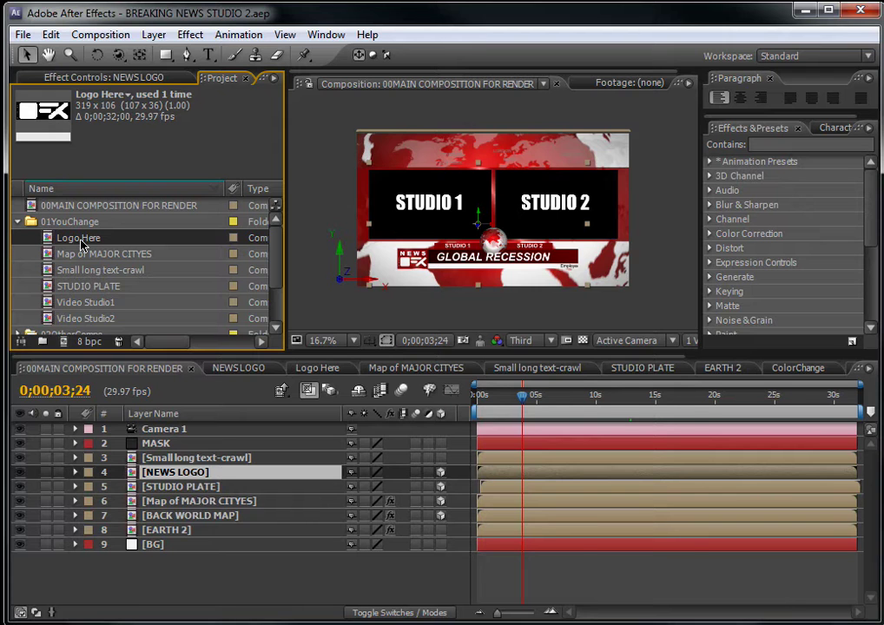
pyautogui.doubleClick(79, 239)
pyautogui.press('.')
pyautogui.press('.')
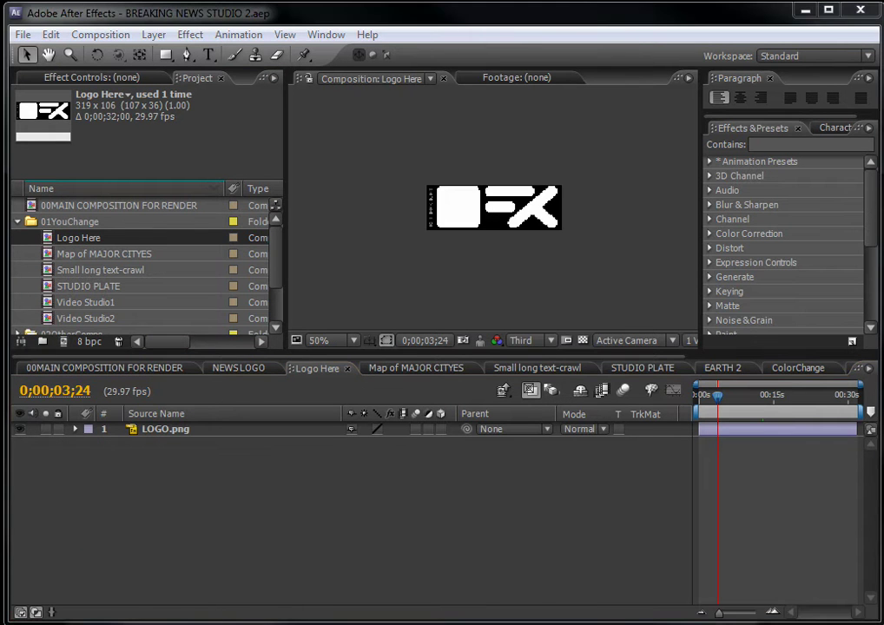
pyautogui.click(476, 552)
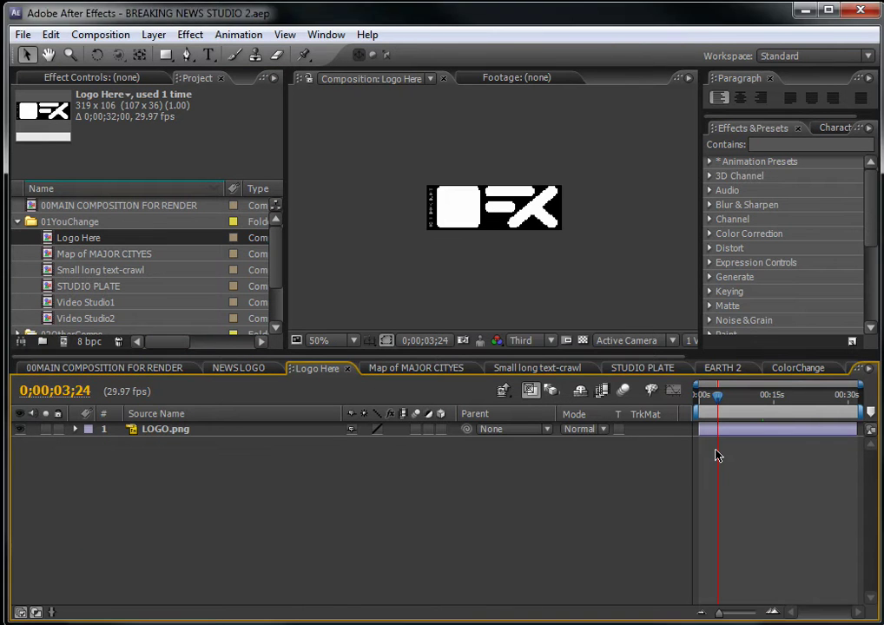
pyautogui.click(149, 431)
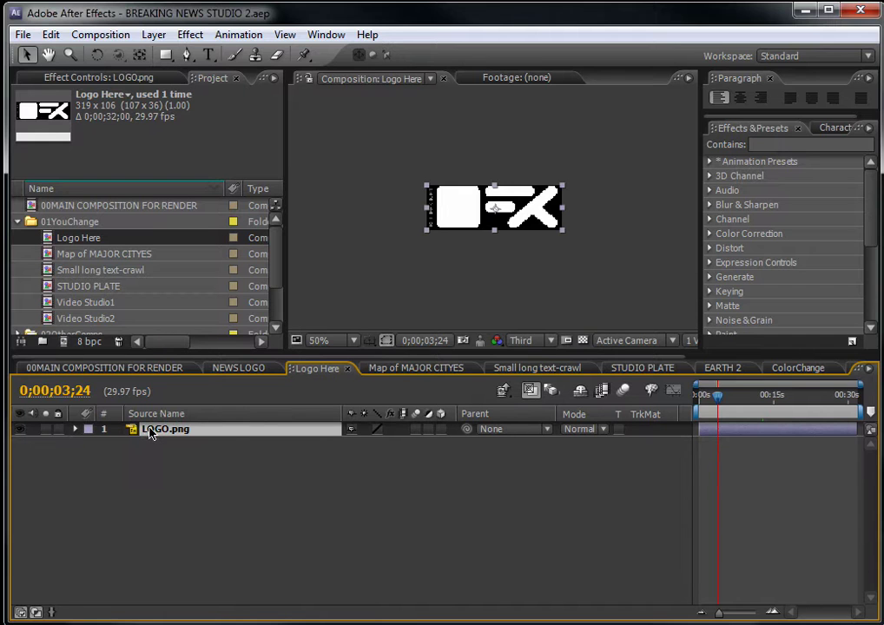
# - Hide the LOGO.png layer, move the current time to 0;00;10;18, and show the layer again
pyautogui.click(20, 432)
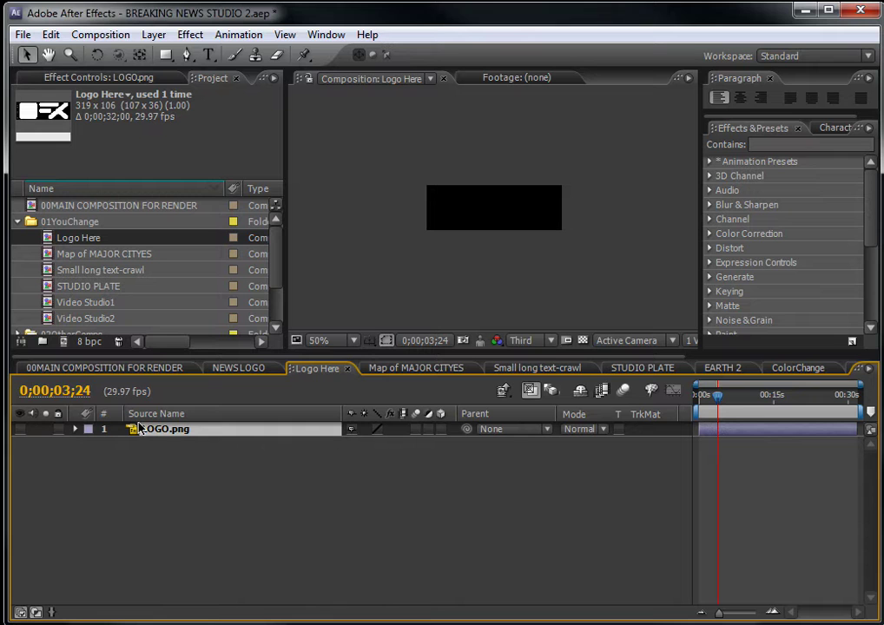
pyautogui.moveTo(718, 395); pyautogui.dragTo(752, 395)
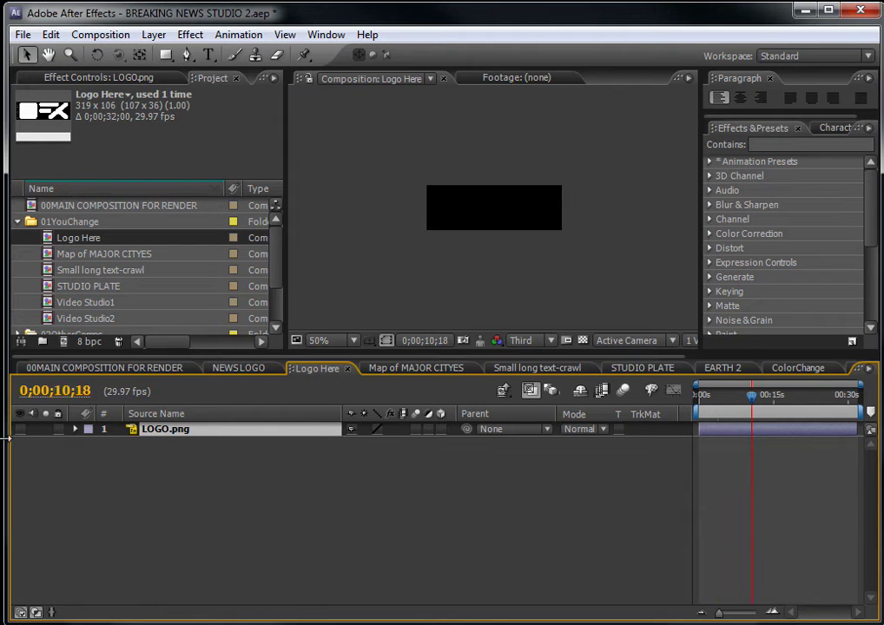
pyautogui.click(20, 430)
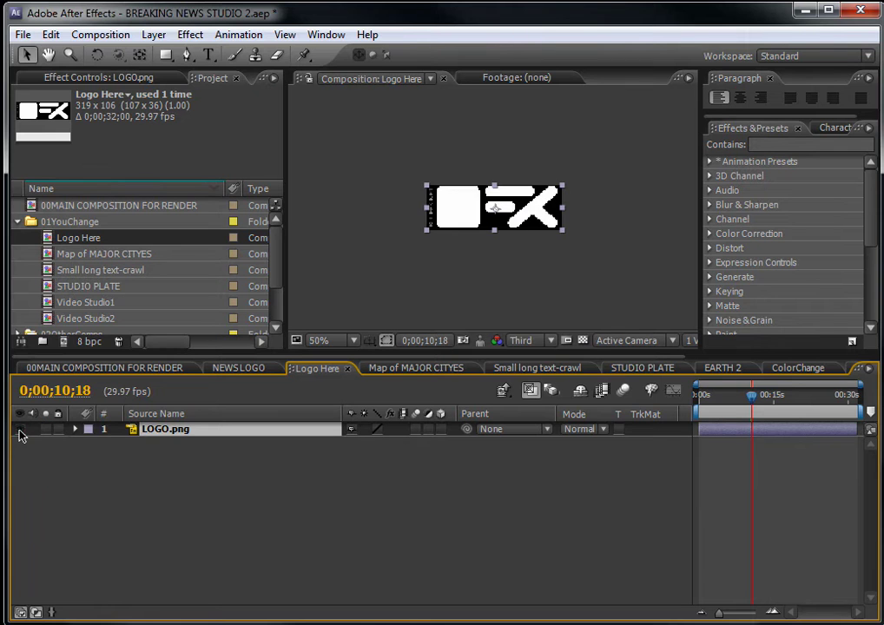
# - Open the Map of MAJOR CITYES composition and look through its city text layers from CAPE TOWN to BRAZIL
pyautogui.click(75, 254)
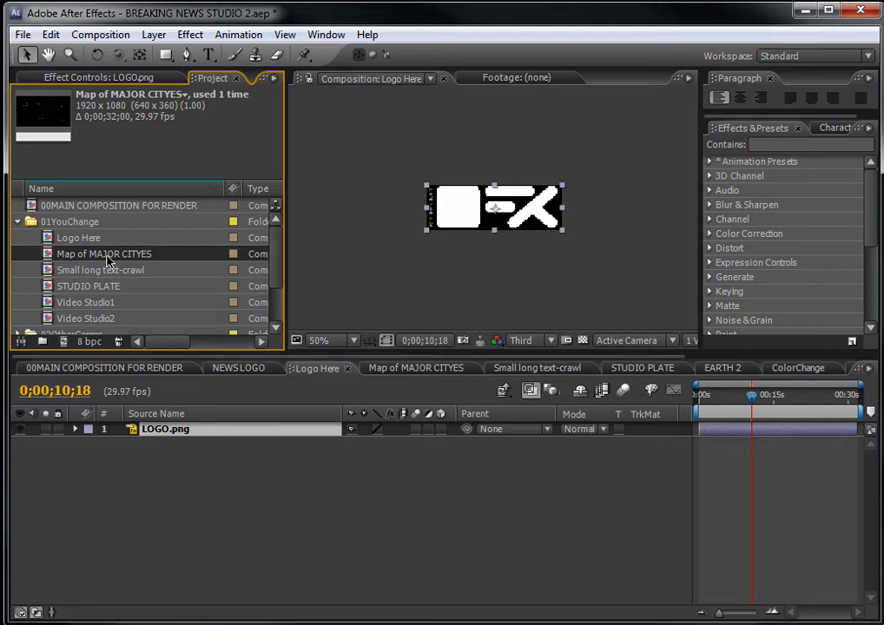
pyautogui.doubleClick(148, 257)
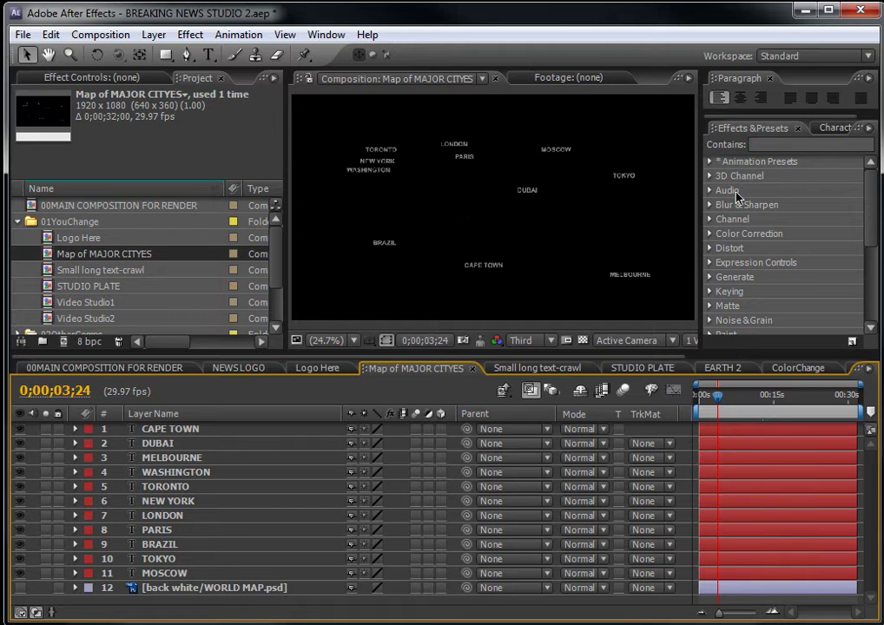
pyautogui.click(167, 433)
pyautogui.click(168, 472)
pyautogui.click(165, 515)
pyautogui.click(161, 544)
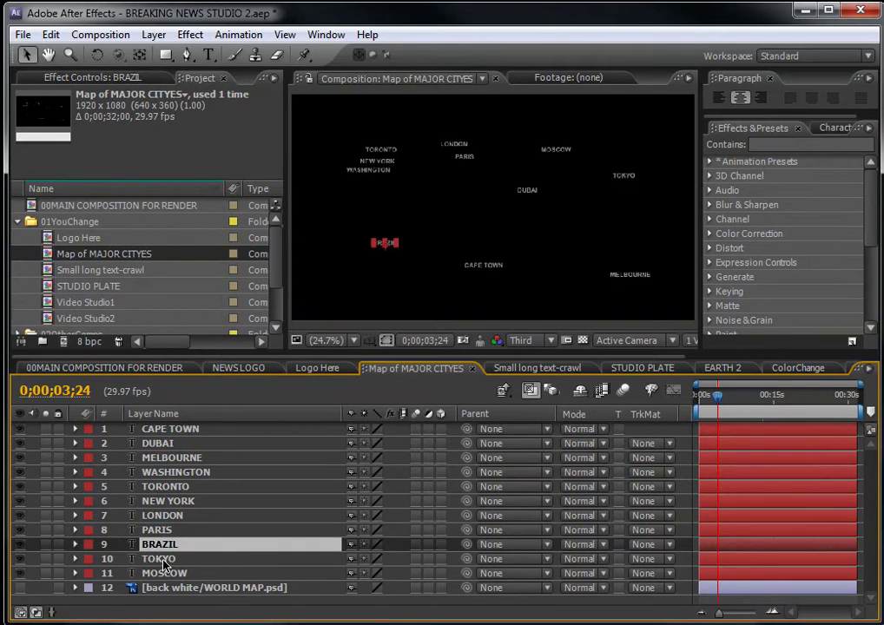
# - Scrub the Small long text-crawl composition to 0;00;14;16 and check the crawl in 00MAIN COMPOSITION FOR RENDER
pyautogui.click(75, 276)
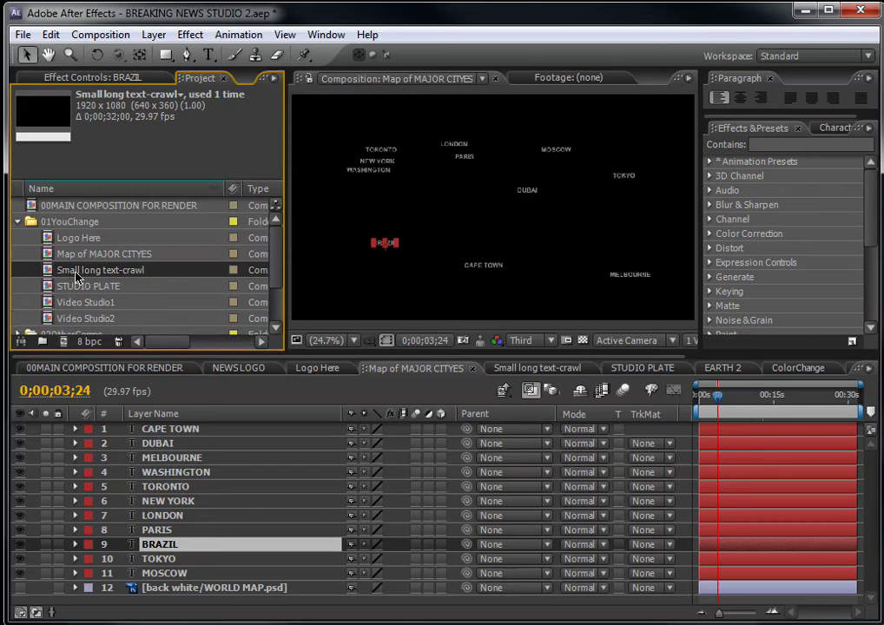
pyautogui.doubleClick(76, 276)
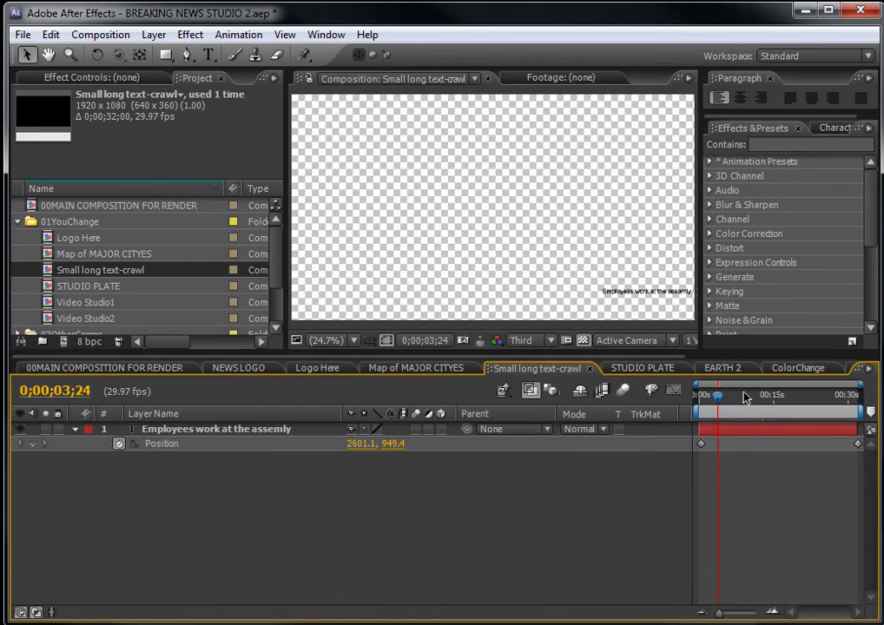
pyautogui.moveTo(717, 396); pyautogui.dragTo(770, 391)
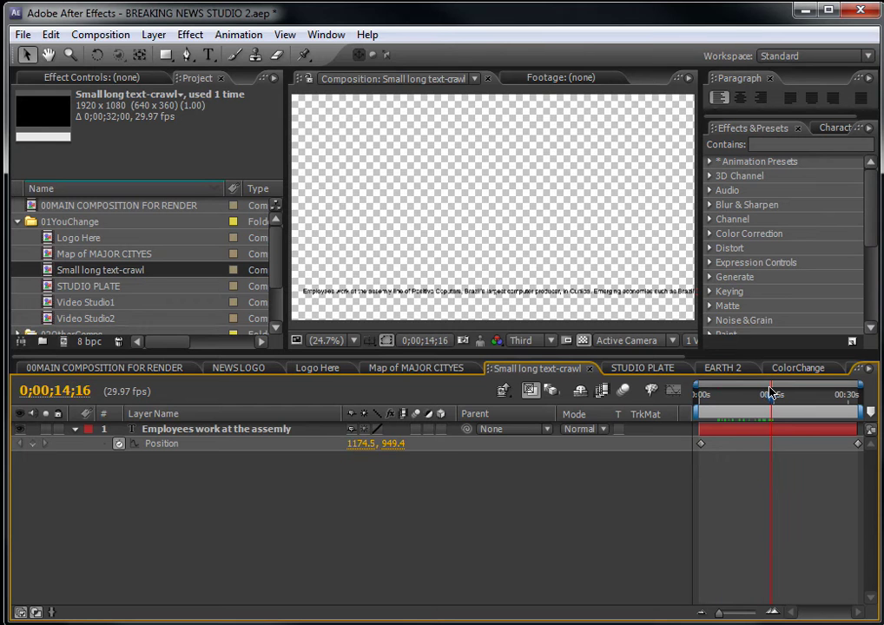
pyautogui.click(62, 369)
pyautogui.scroll(1, 448, 280)
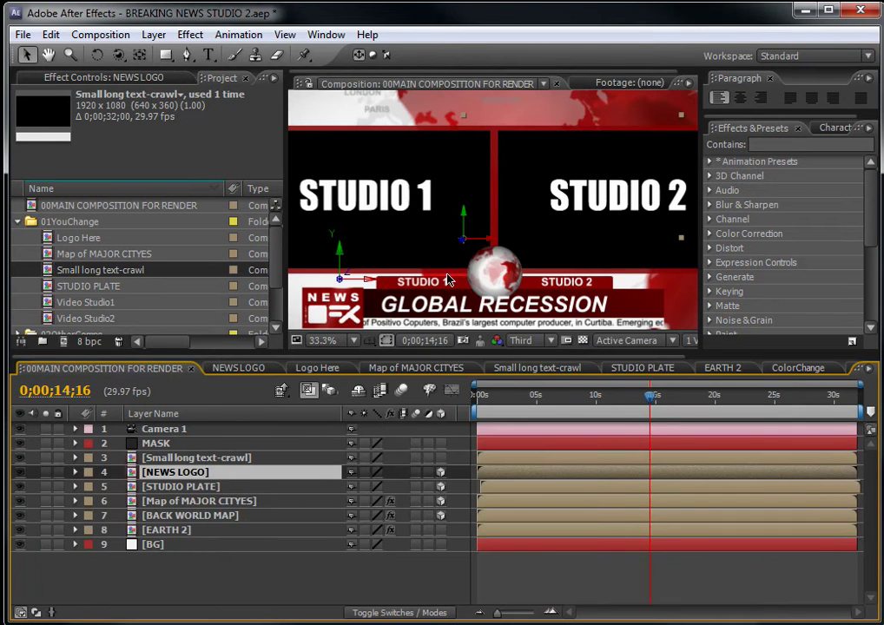
# - Reposition the view of 00MAIN COMPOSITION FOR RENDER and scrub to 0;00;11;02 to check the running crawl
pyautogui.press('space')
pyautogui.moveTo(439, 299); pyautogui.dragTo(432, 276)
pyautogui.moveTo(582, 396); pyautogui.dragTo(608, 395)
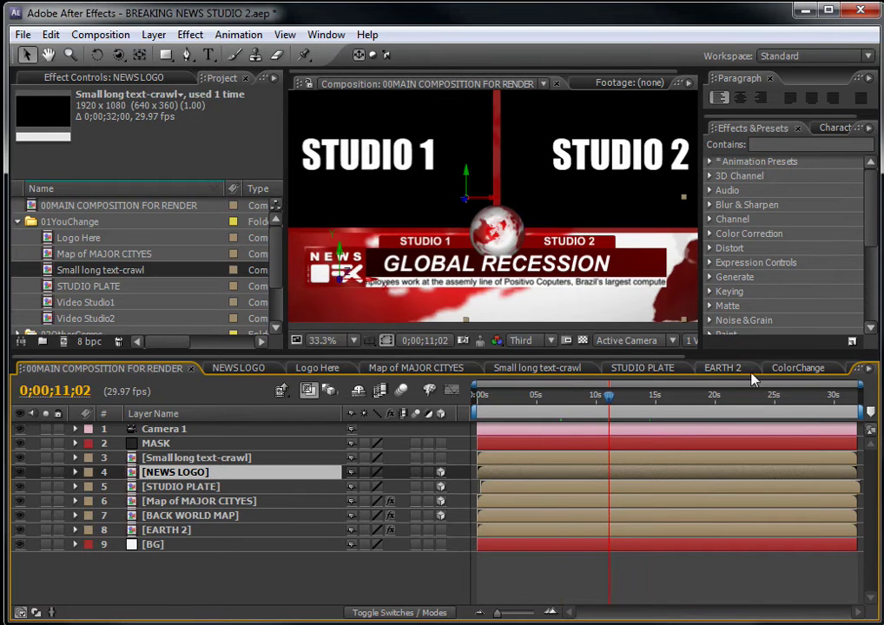
# - Open the Small long text-crawl composition, scrub to 0;00;14;01 and examine the crawl text up close
pyautogui.click(529, 368)
pyautogui.moveTo(754, 395)
pyautogui.mouseDown()
pyautogui.moveTo(744, 395)
pyautogui.moveTo(769, 399)
pyautogui.mouseUp()
pyautogui.scroll(1, 437, 300)
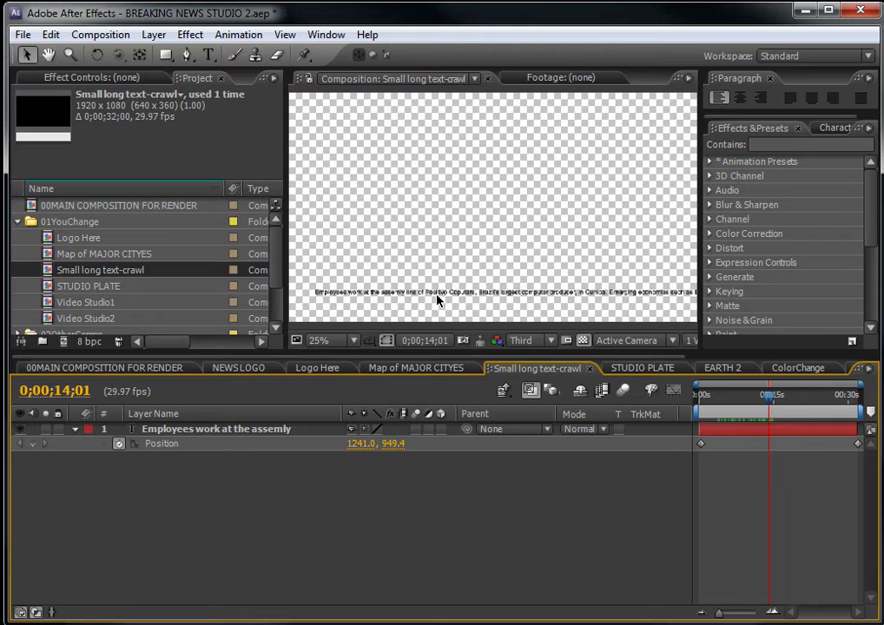
pyautogui.scroll(2, 500, 295)
pyautogui.press('space')
pyautogui.moveTo(497, 296); pyautogui.dragTo(500, 259)
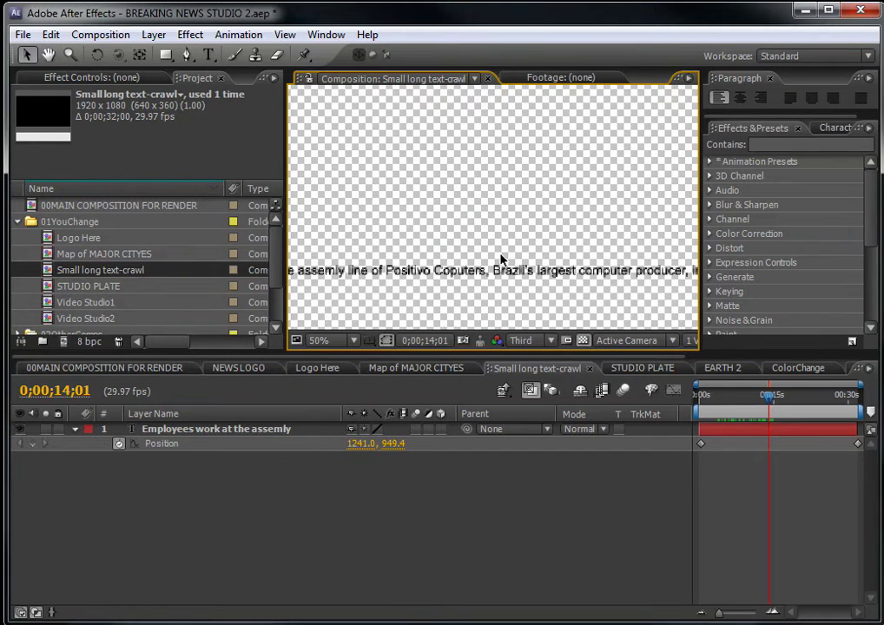
# - Select the whole text of the crawl layer for editing, then leave it without changes
pyautogui.click(184, 431)
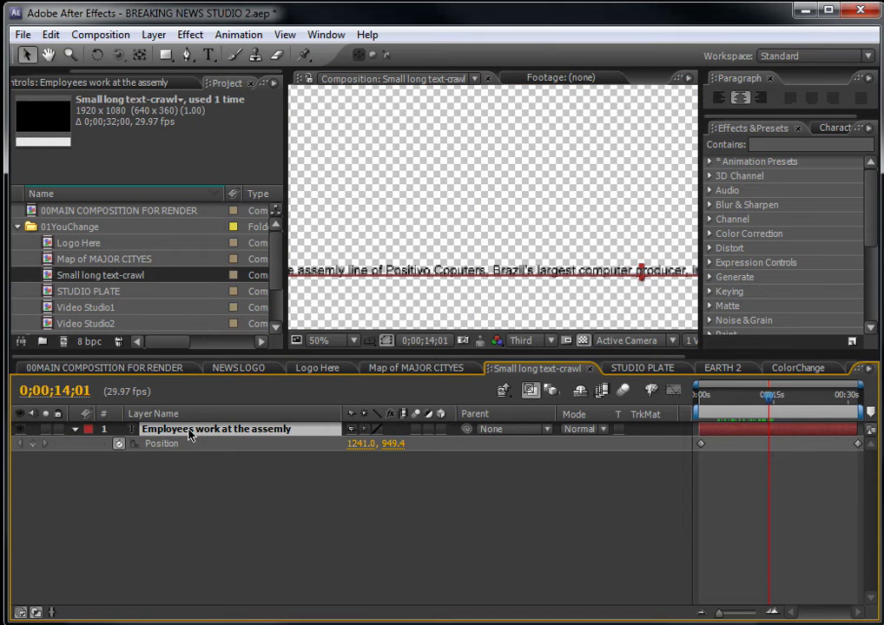
pyautogui.doubleClick(189, 431)
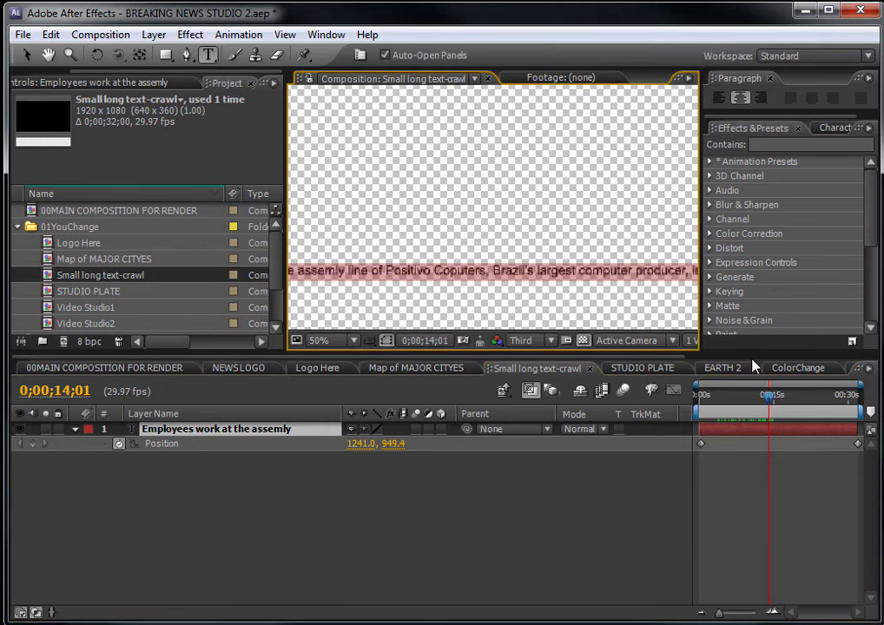
pyautogui.click(355, 517)
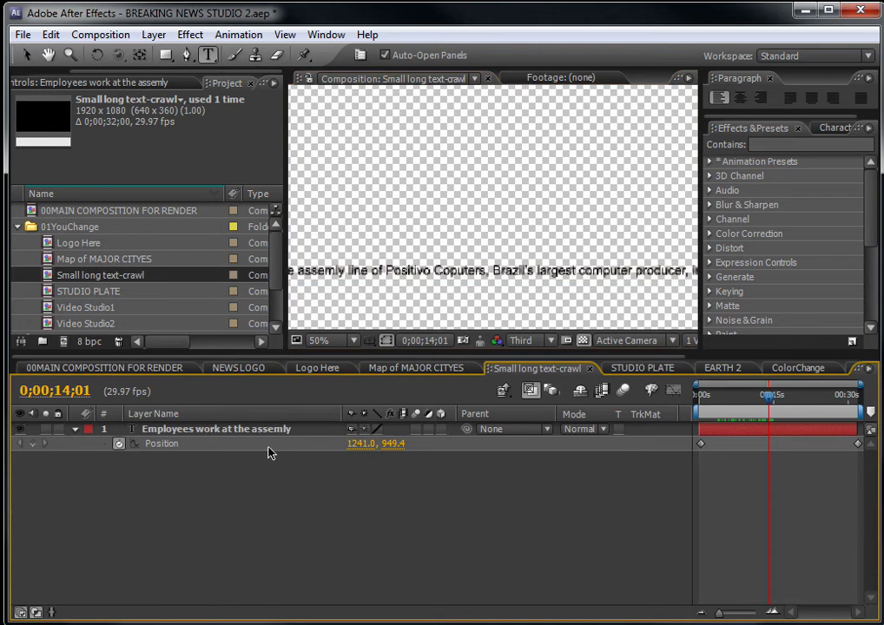
# - Open the STUDIO PLATE composition and look through its GLOBAL RECESSION, STUDIO 2 and STUDIO 1 text layers
pyautogui.click(108, 293)
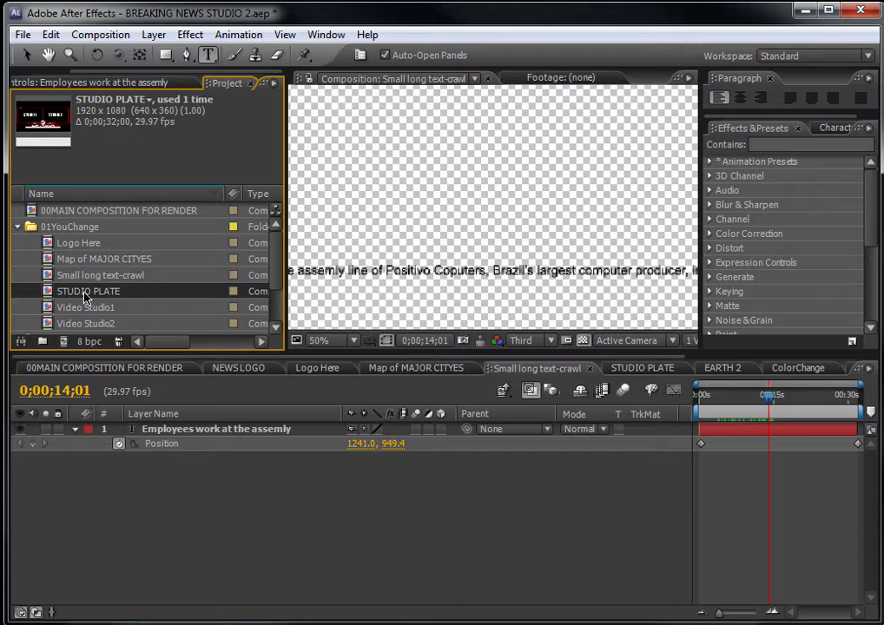
pyautogui.doubleClick(84, 293)
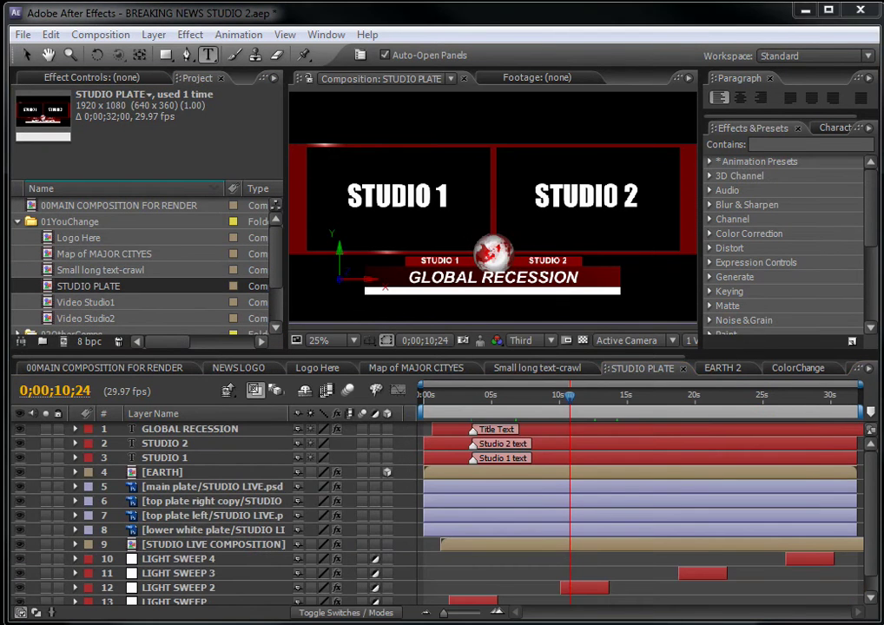
pyautogui.click(178, 430)
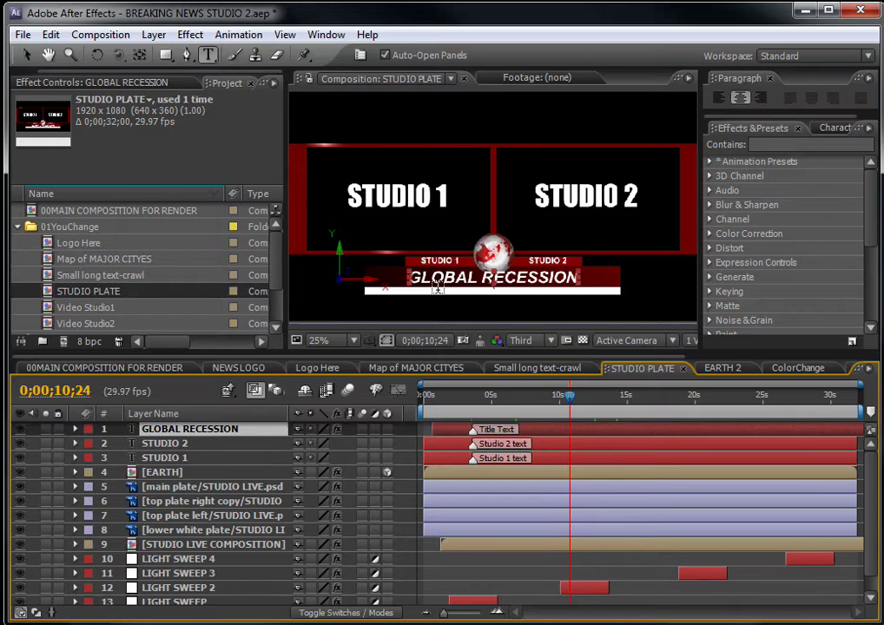
pyautogui.click(164, 444)
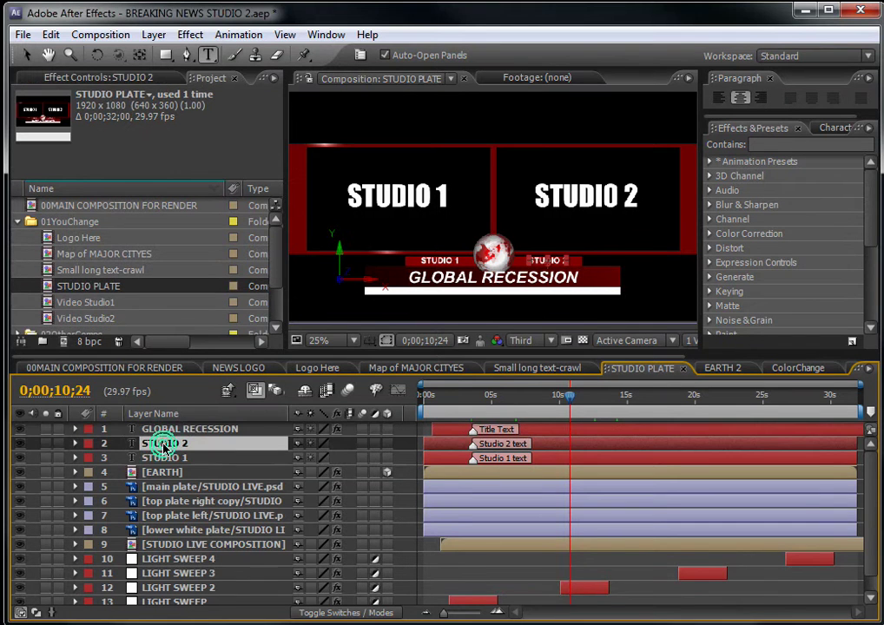
pyautogui.click(171, 465)
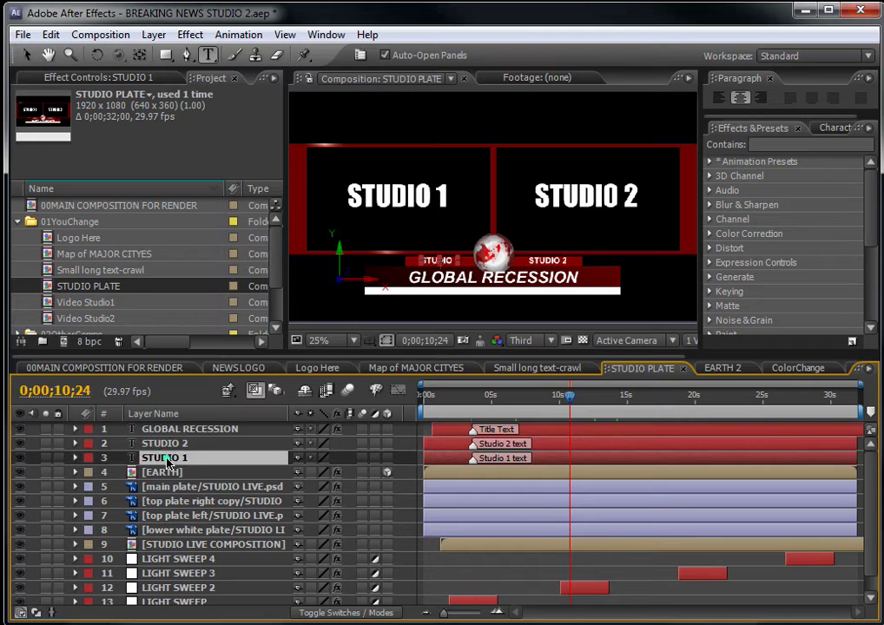
# - Replace the text of the STUDIO 2 layer in STUDIO PLATE with "set 2"
pyautogui.click(167, 450)
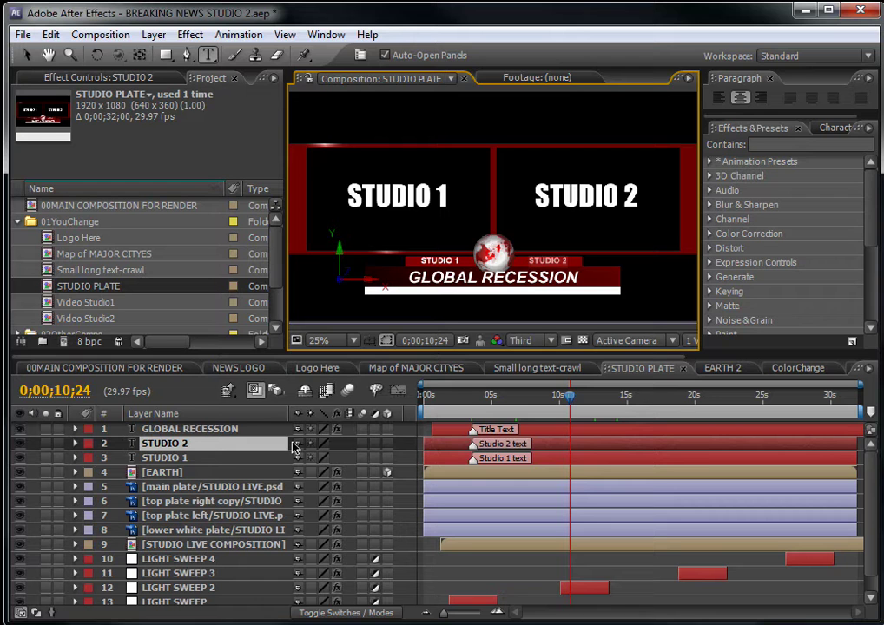
pyautogui.write('Set 2')
pyautogui.press('KP_Enter')
pyautogui.click(208, 447)
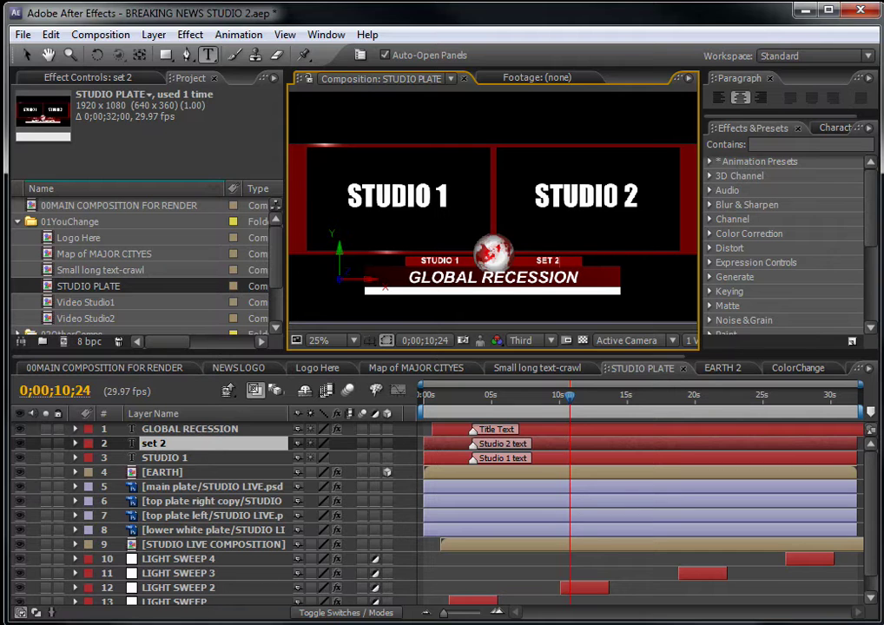
pyautogui.click(164, 460)
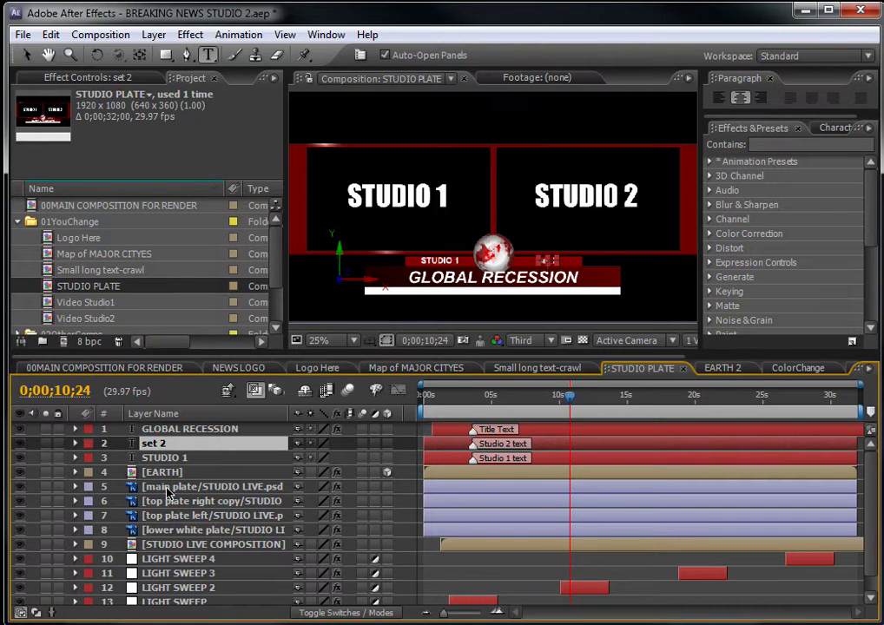
pyautogui.click(167, 474)
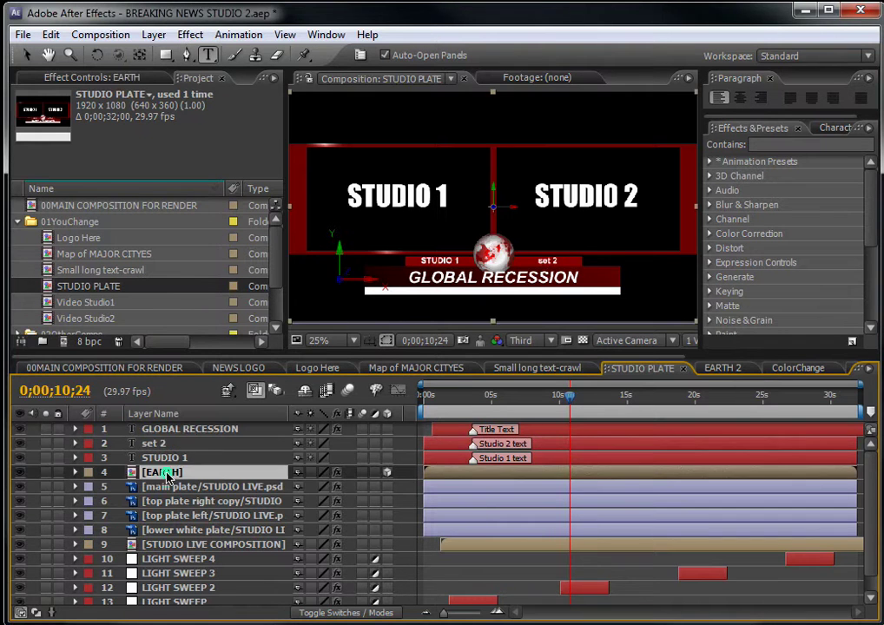
# - Open the Video Studio1 composition and hide its STUDIO1.jpg placeholder layer
pyautogui.click(93, 304)
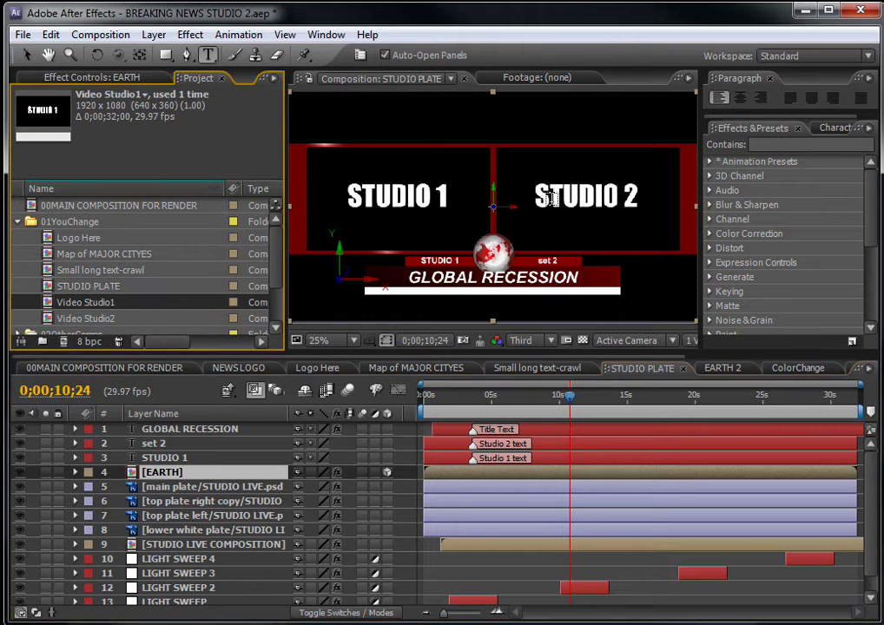
pyautogui.doubleClick(112, 304)
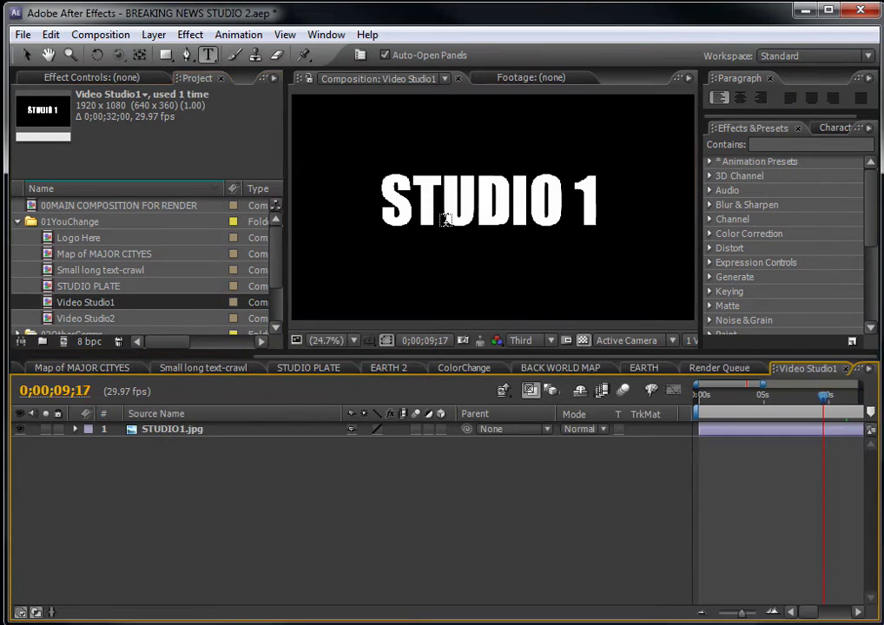
pyautogui.click(19, 430)
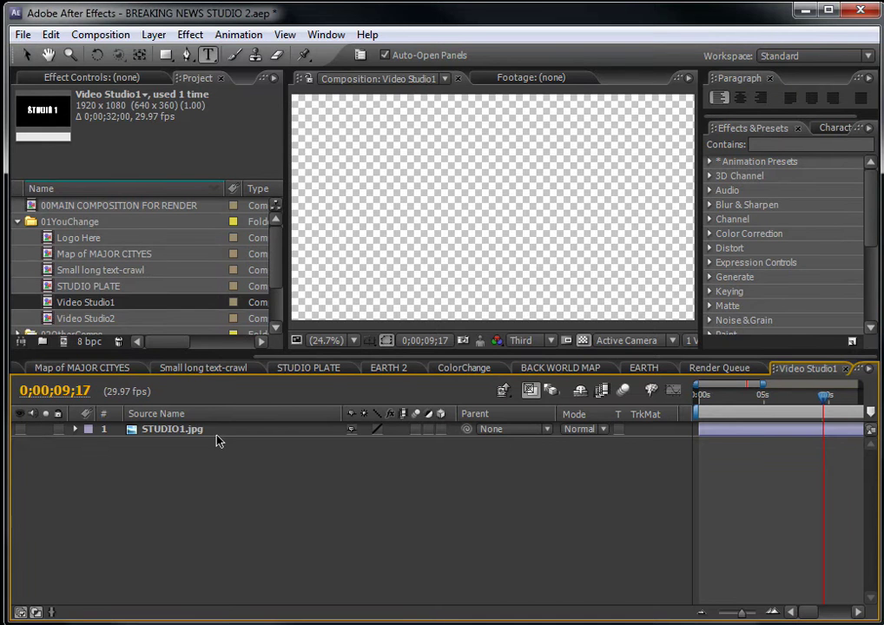
pyautogui.click(191, 432)
pyautogui.scroll(-1, 504, 238)
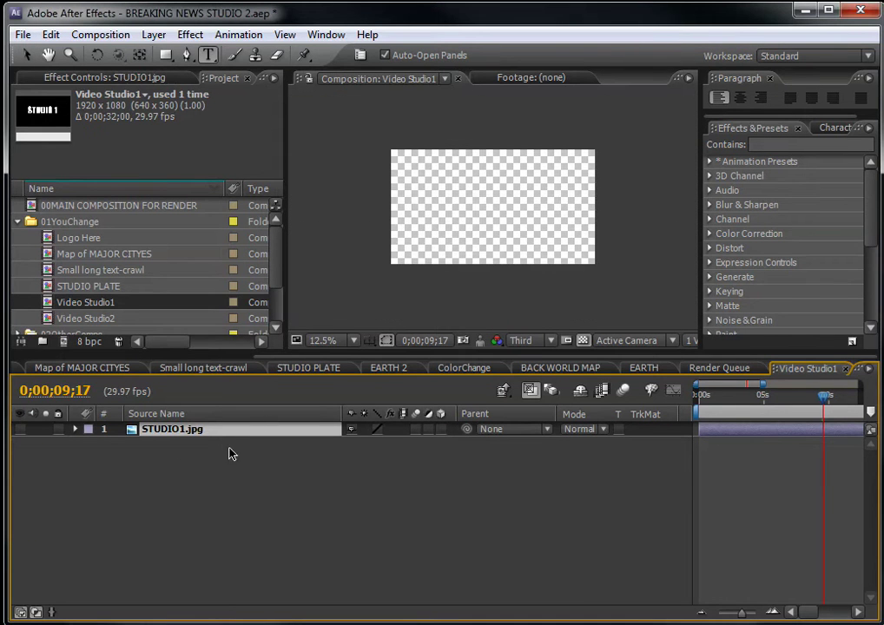
# - Scrub Video Studio1 to 0;00;05;25 and reselect the STUDIO1.jpg layer
pyautogui.click(715, 404)
pyautogui.moveTo(715, 405); pyautogui.dragTo(774, 395)
pyautogui.click(169, 461)
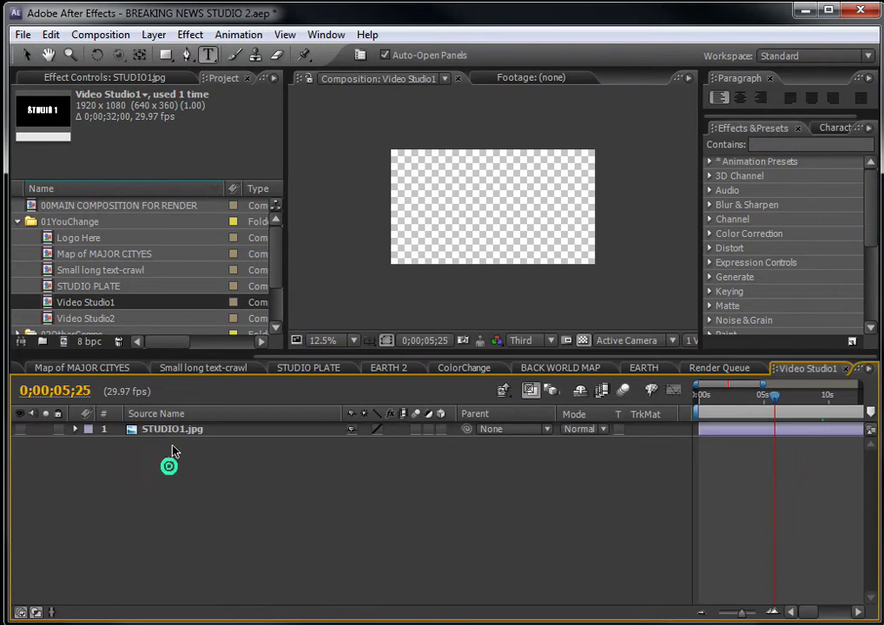
pyautogui.click(172, 432)
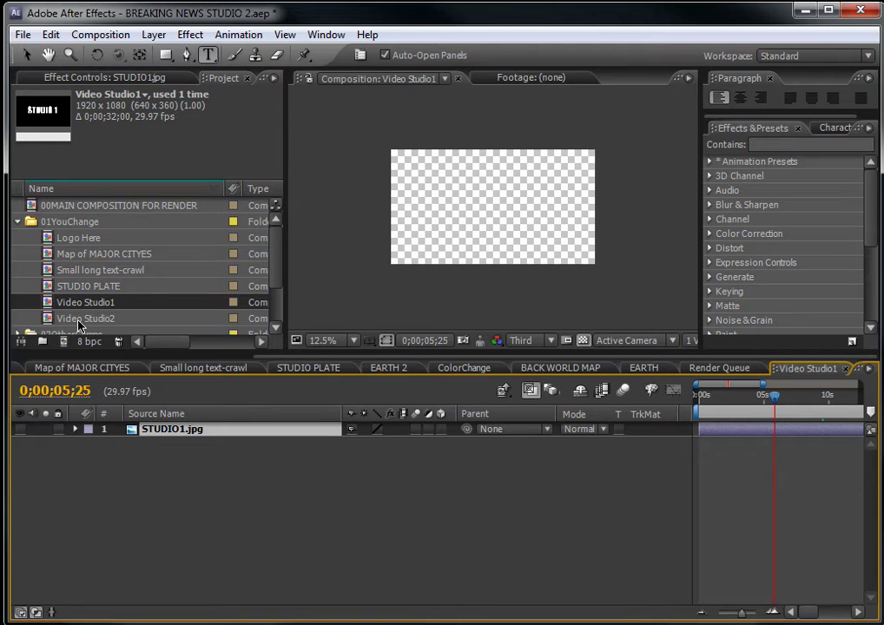
# - Open Video Studio2, hide its STUDIO2.jpg layer, move the current time to 0;00;01;23, and show the layer again
pyautogui.click(79, 318)
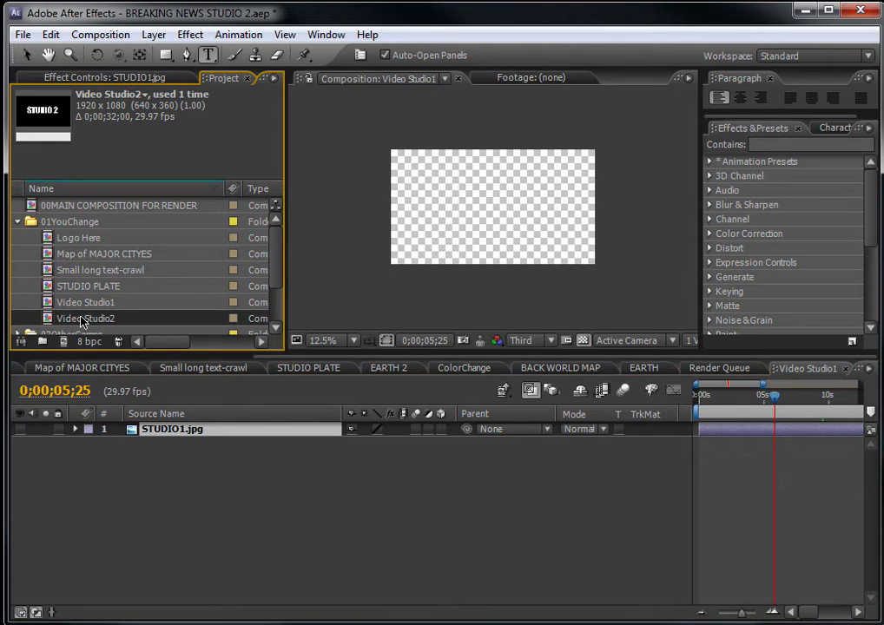
pyautogui.doubleClick(85, 319)
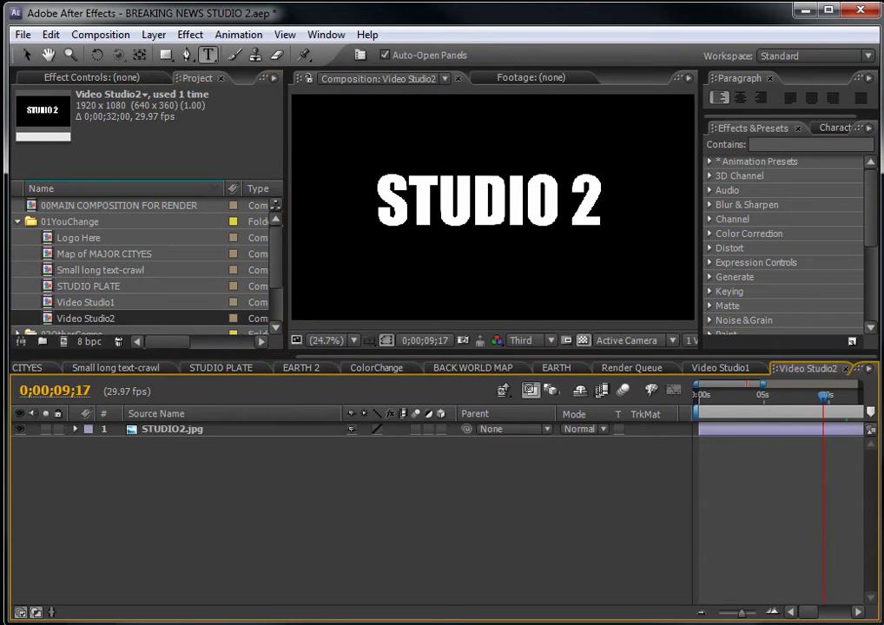
pyautogui.click(20, 429)
pyautogui.click(729, 395)
pyautogui.moveTo(729, 395); pyautogui.dragTo(721, 395)
pyautogui.click(21, 429)
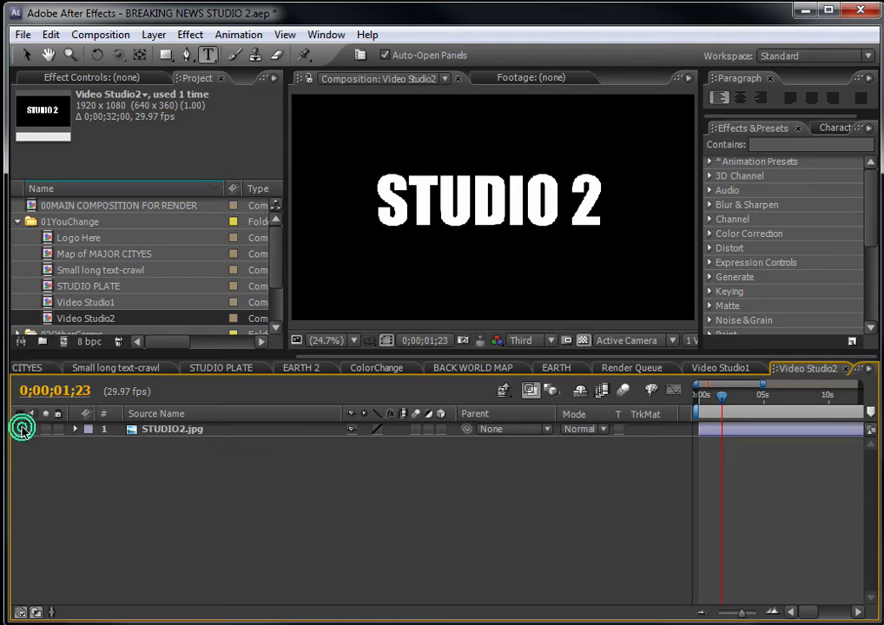
# - Open the ColorChange composition from the project and scrub it to 0:00:09:02
pyautogui.moveTo(276, 256); pyautogui.dragTo(275, 298)
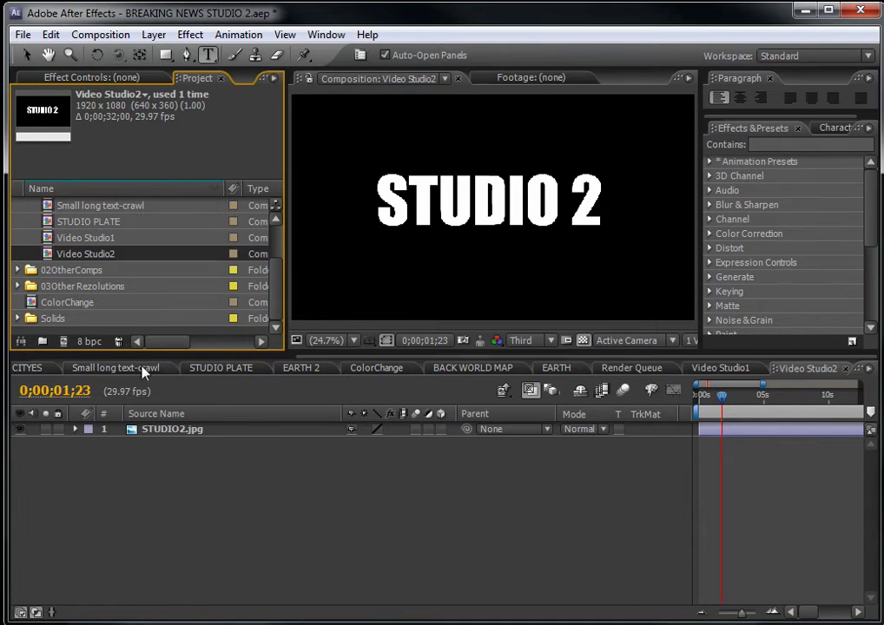
pyautogui.scroll(1, 327, 363)
pyautogui.click(63, 302)
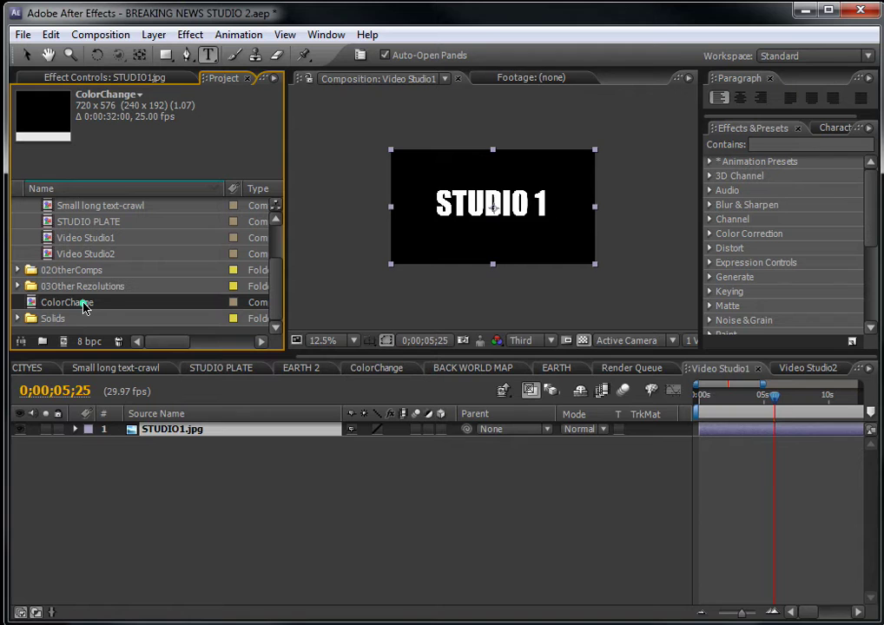
pyautogui.doubleClick(84, 304)
pyautogui.moveTo(695, 395); pyautogui.dragTo(743, 395)
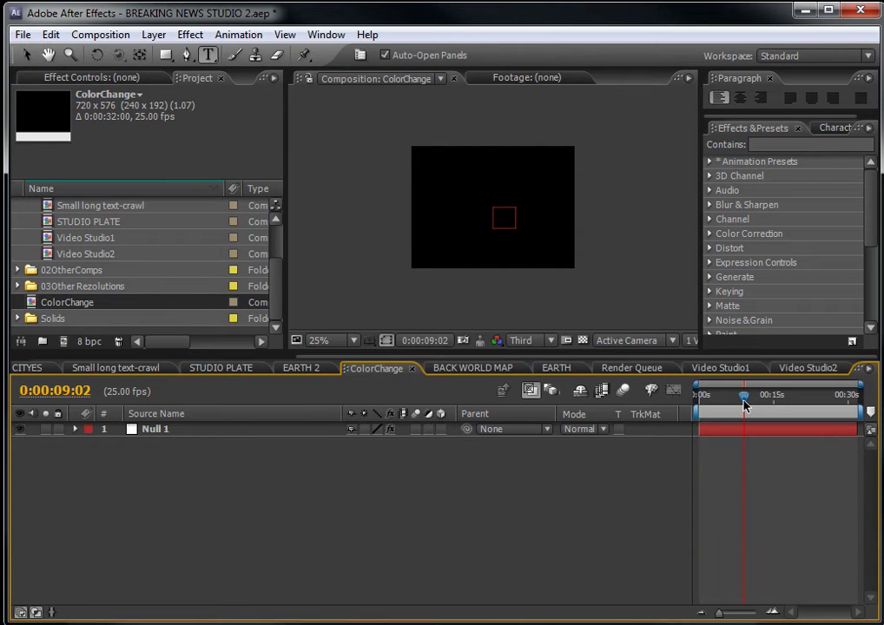
# - Display the Fill effects of the Null 1 layer and lock the effect controls to that layer
pyautogui.click(192, 430)
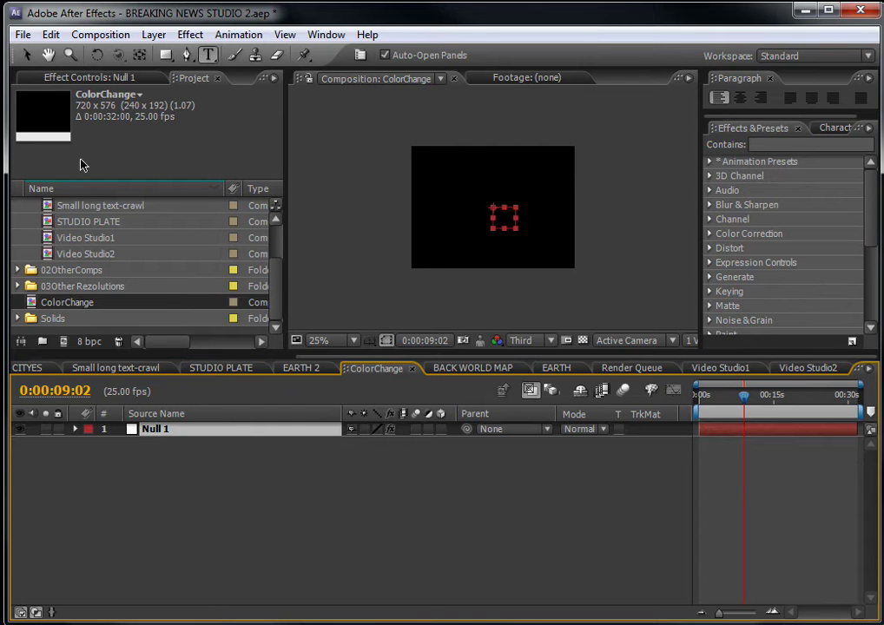
pyautogui.click(78, 79)
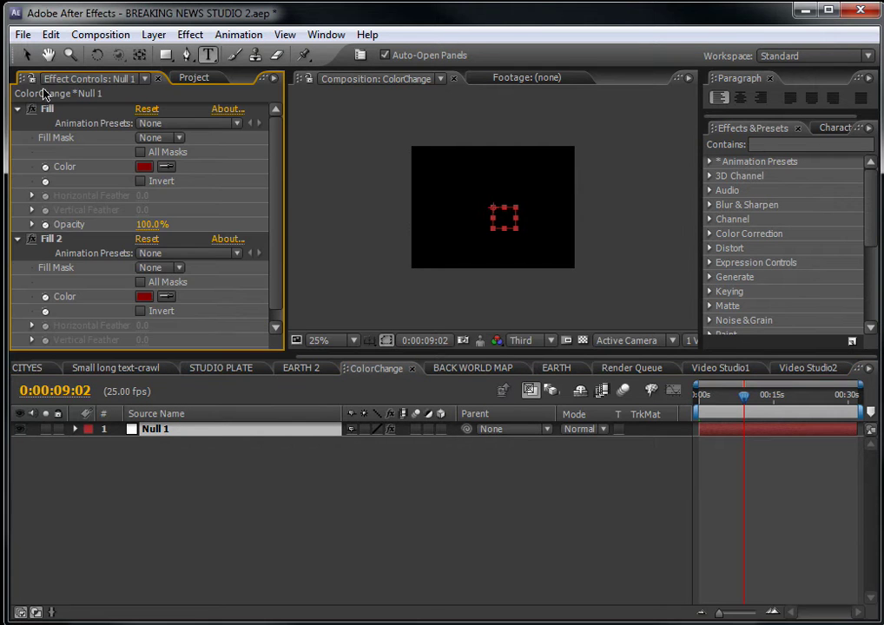
pyautogui.moveTo(276, 146)
pyautogui.mouseDown()
pyautogui.moveTo(278, 172)
pyautogui.moveTo(278, 143)
pyautogui.mouseUp()
pyautogui.click(202, 79)
pyautogui.click(93, 80)
# - Return to 00MAIN COMPOSITION FOR RENDER at 0;00;03;08 and clear the layer selection
pyautogui.moveTo(311, 359); pyautogui.dragTo(21, 361)
pyautogui.click(76, 368)
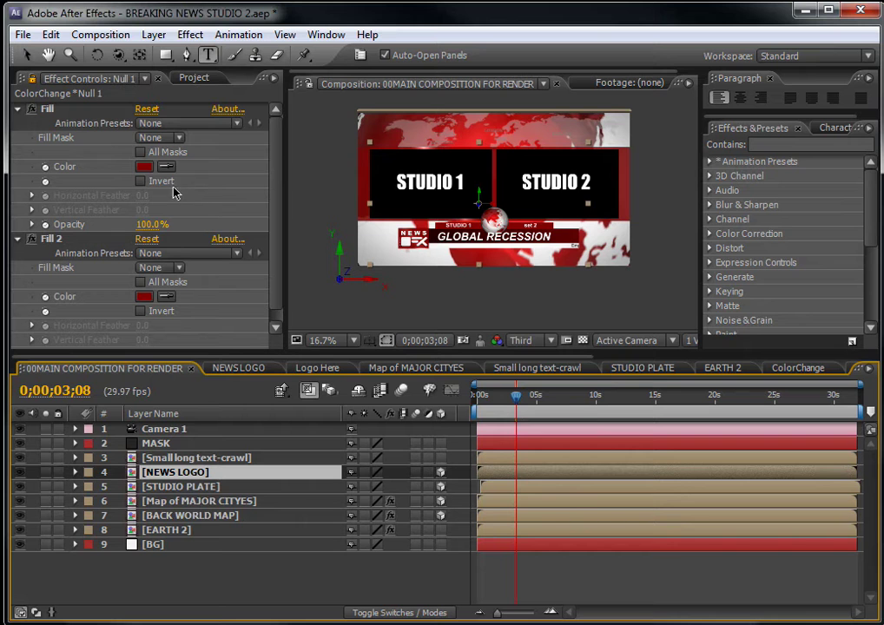
pyautogui.click(238, 591)
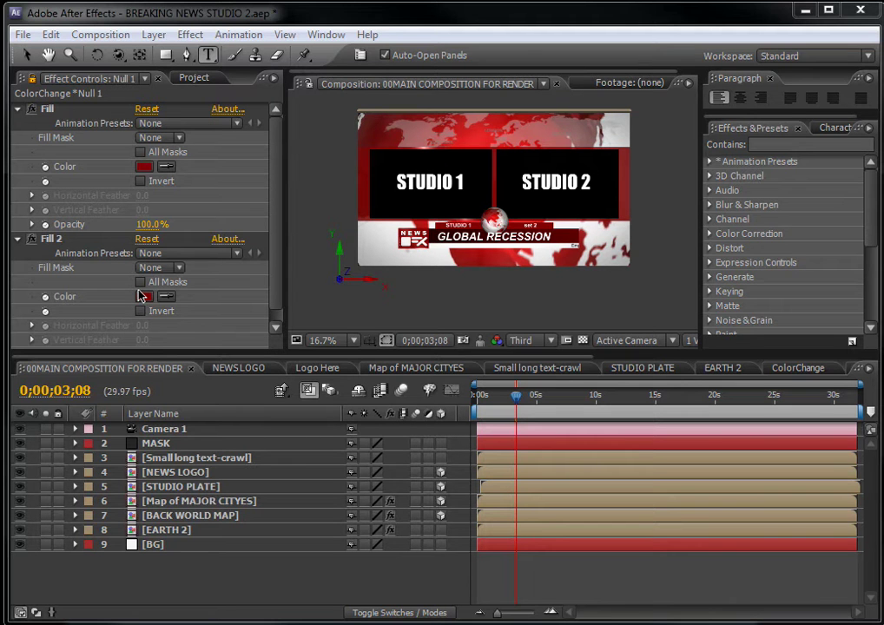
# - Set the color of Null 1's first Fill effect to green 1EB473 and check the main composition at 0;00;14;02
pyautogui.click(144, 168)
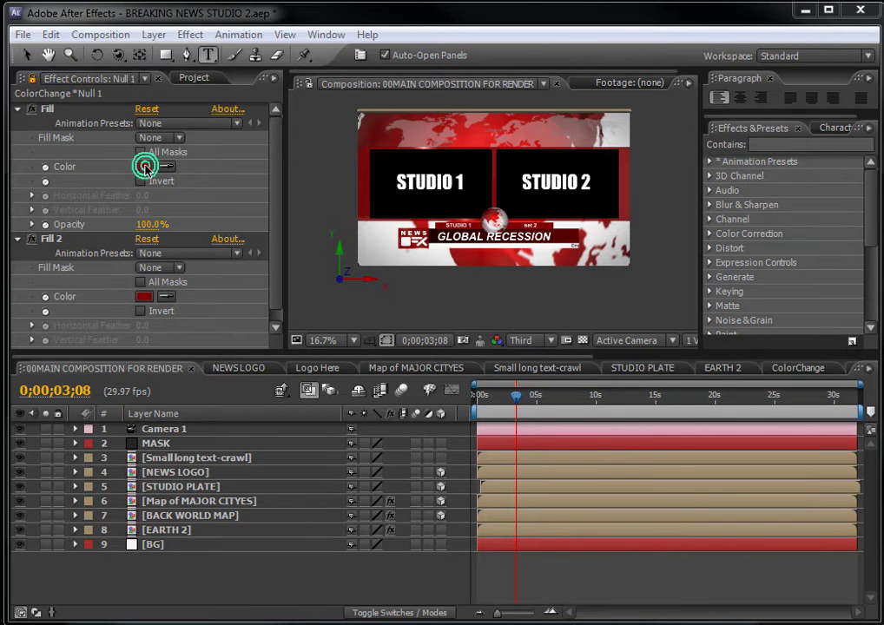
pyautogui.moveTo(402, 204); pyautogui.dragTo(336, 308)
pyautogui.moveTo(405, 458)
pyautogui.mouseDown()
pyautogui.moveTo(363, 394)
pyautogui.moveTo(358, 367)
pyautogui.moveTo(348, 396)
pyautogui.mouseUp()
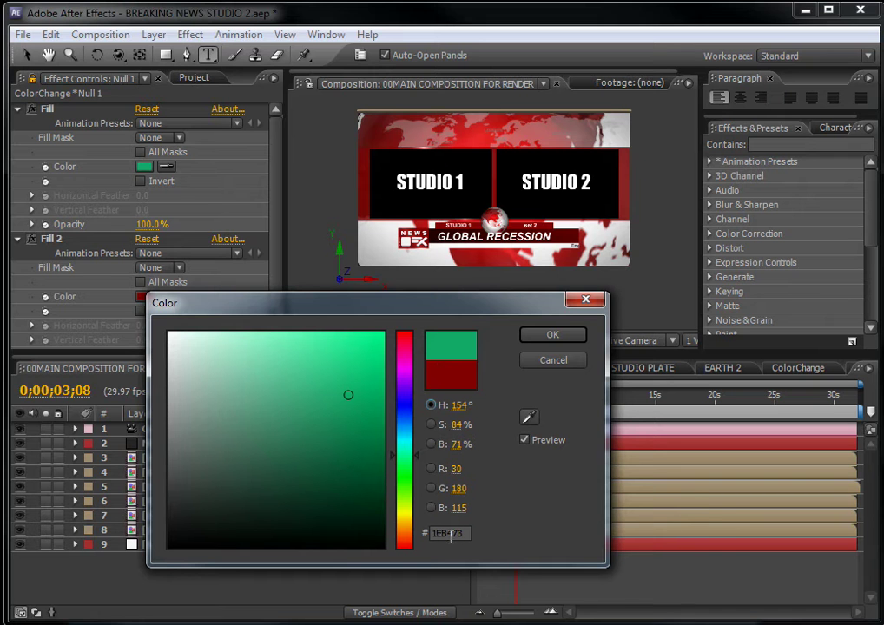
pyautogui.click(551, 339)
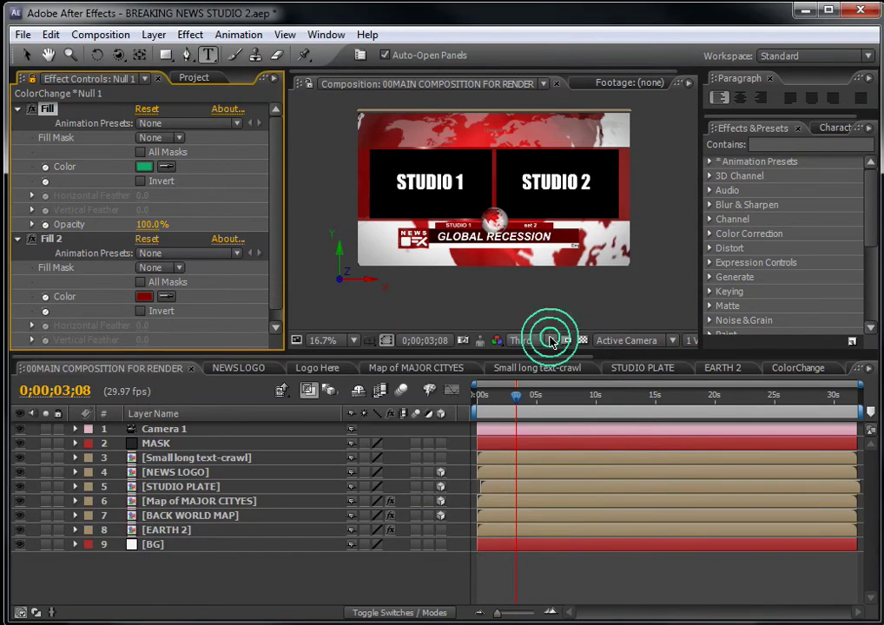
pyautogui.moveTo(517, 395); pyautogui.dragTo(644, 397)
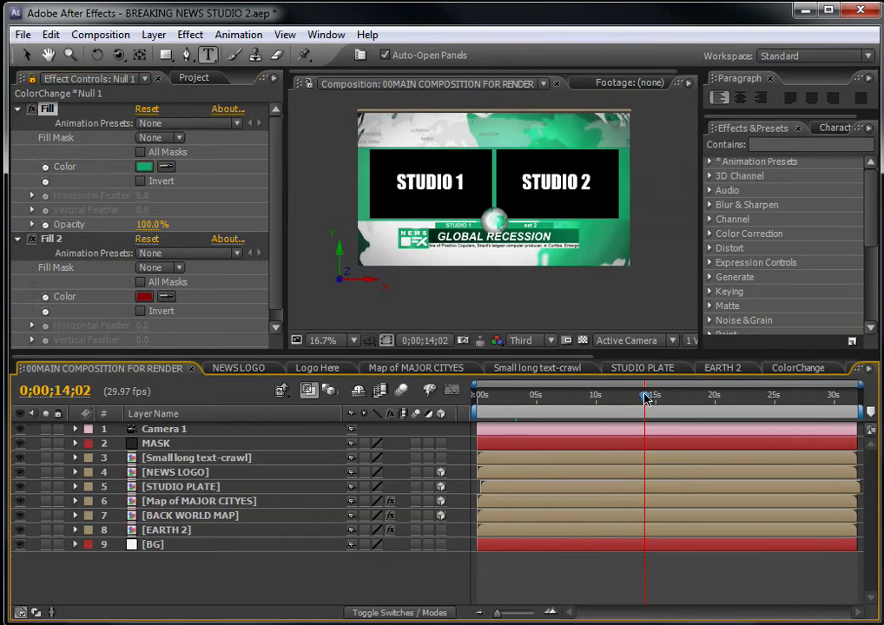
# - Sample Fill 2's dark red as the color of Null 1's first Fill effect
pyautogui.click(167, 170)
pyautogui.click(144, 296)
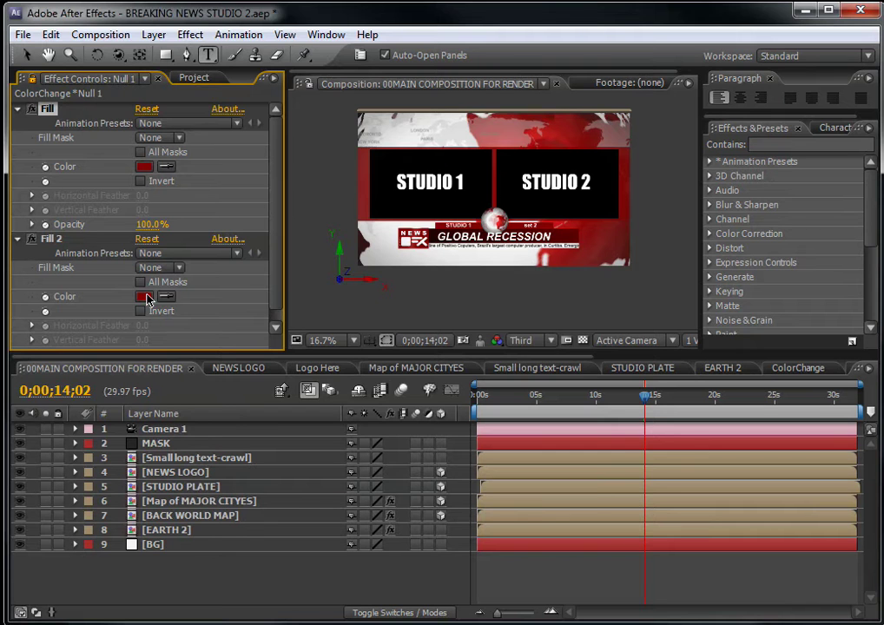
# - Pick blue 1132B0 as the color of Null 1's first Fill effect
pyautogui.click(144, 167)
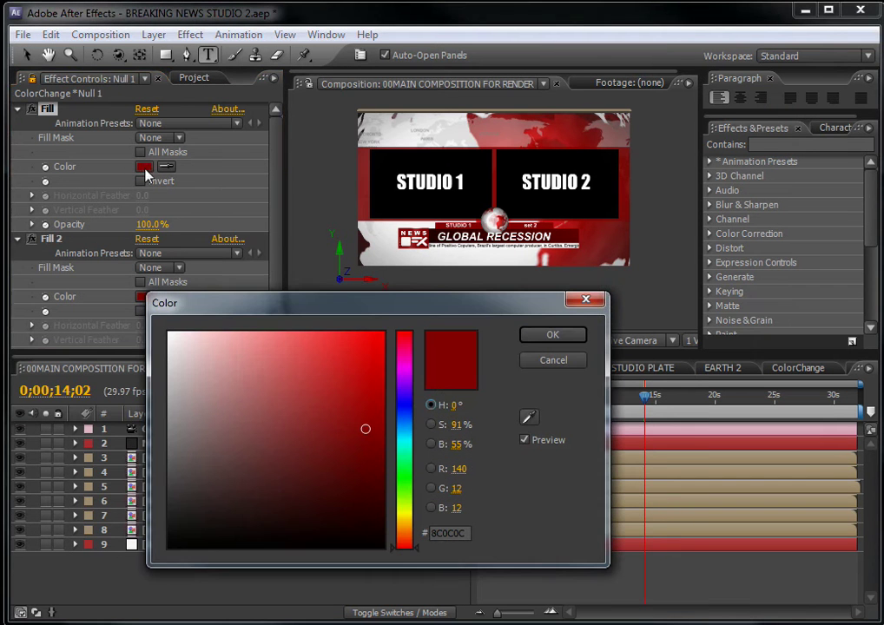
pyautogui.click(403, 409)
pyautogui.moveTo(374, 389); pyautogui.dragTo(364, 399)
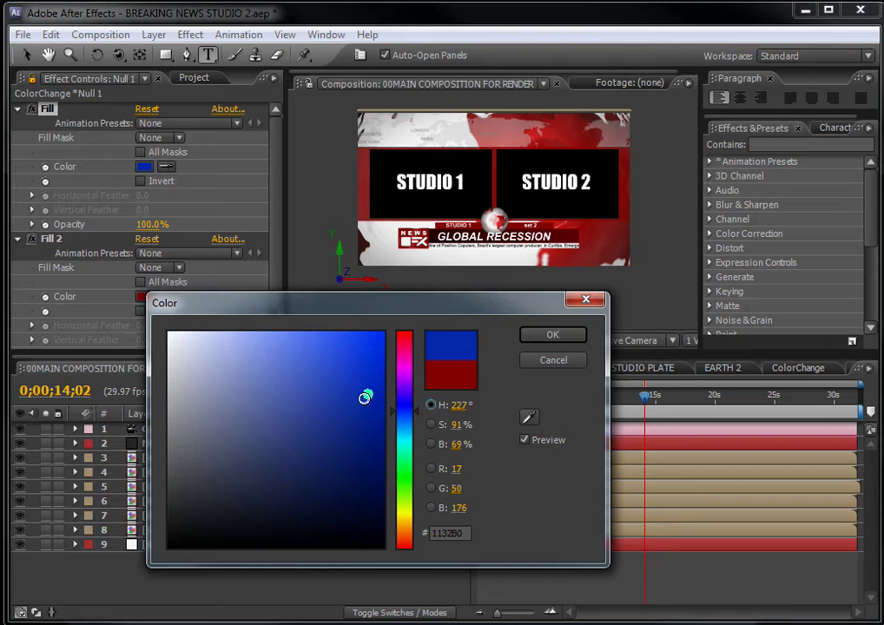
# - Copy the hex code of the chosen blue, confirm the fill color and check the main composition at 0;00;08;19
pyautogui.click(465, 533)
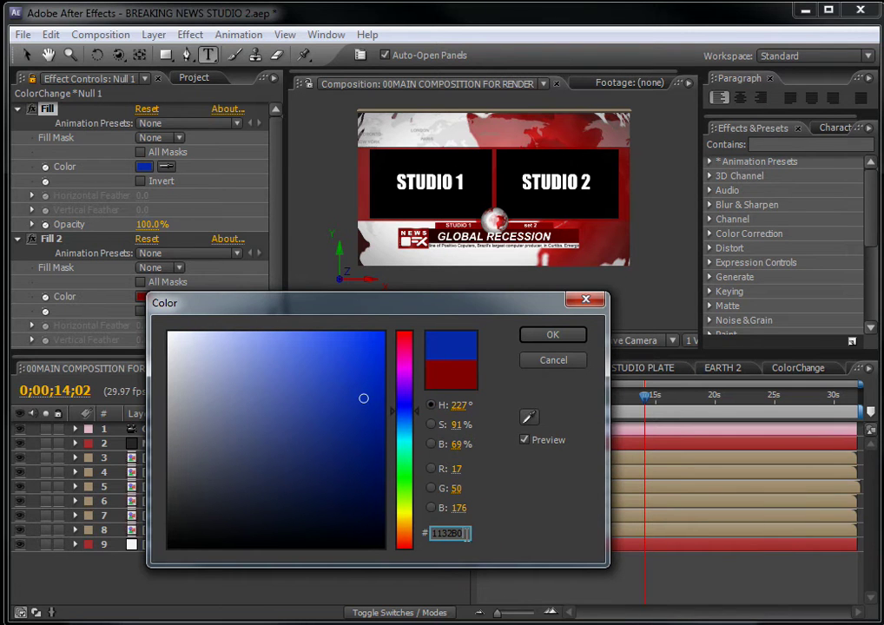
pyautogui.doubleClick(448, 533)
pyautogui.doubleClick(462, 531)
pyautogui.rightClick(446, 533)
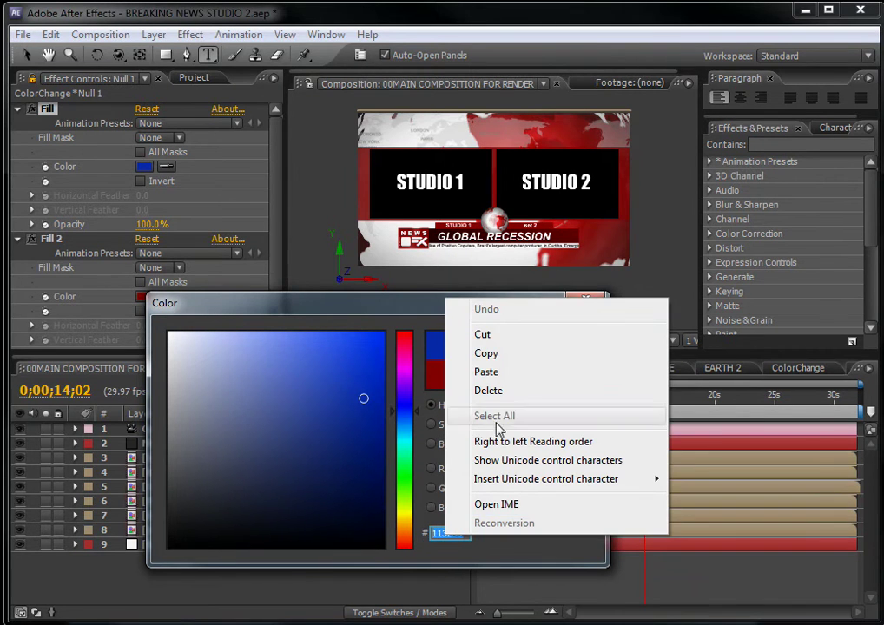
pyautogui.click(489, 356)
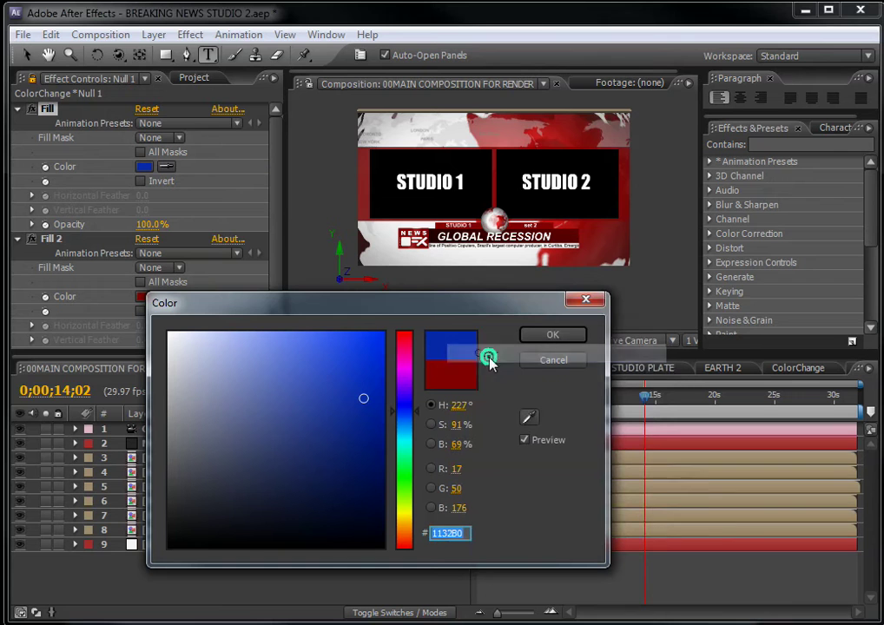
pyautogui.click(547, 337)
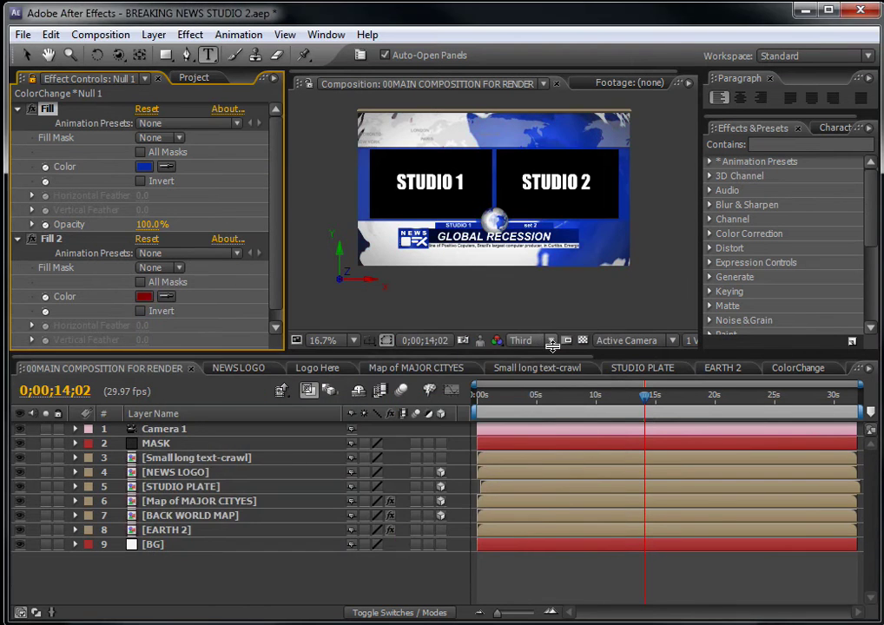
pyautogui.moveTo(495, 396); pyautogui.dragTo(580, 399)
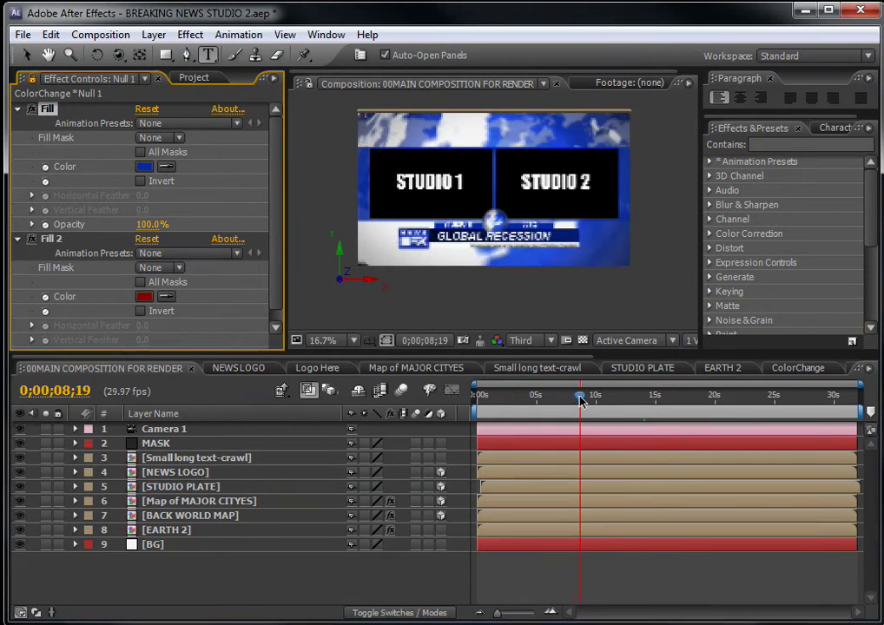
# - Move the open windows aside, then create and open a new text document on the desktop
pyautogui.rightClick(227, 405)
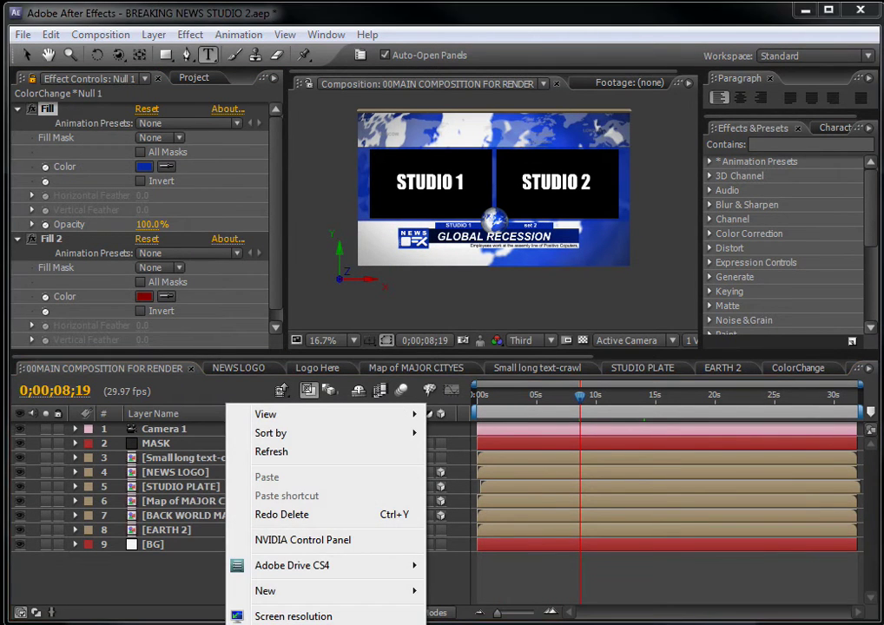
pyautogui.click(132, 19)
pyautogui.moveTo(158, 9); pyautogui.dragTo(309, 19)
pyautogui.moveTo(95, 59); pyautogui.dragTo(95, 587)
pyautogui.rightClick(21, 230)
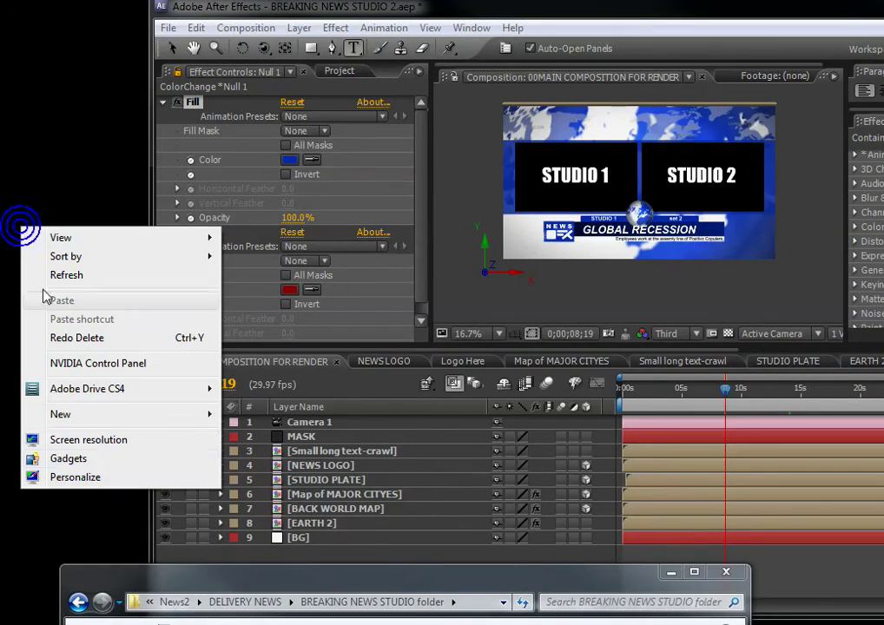
pyautogui.moveTo(139, 421)
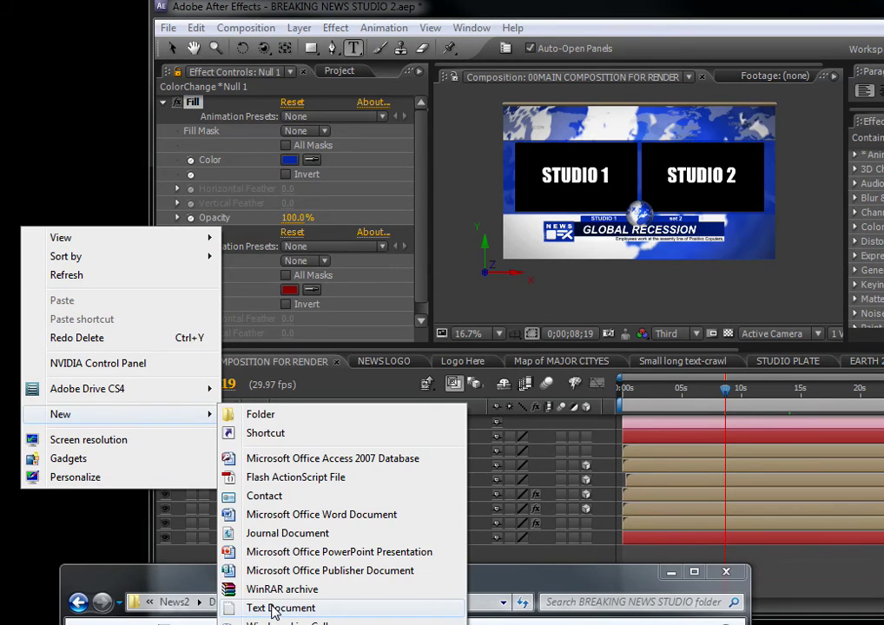
pyautogui.click(256, 608)
pyautogui.press('Return')
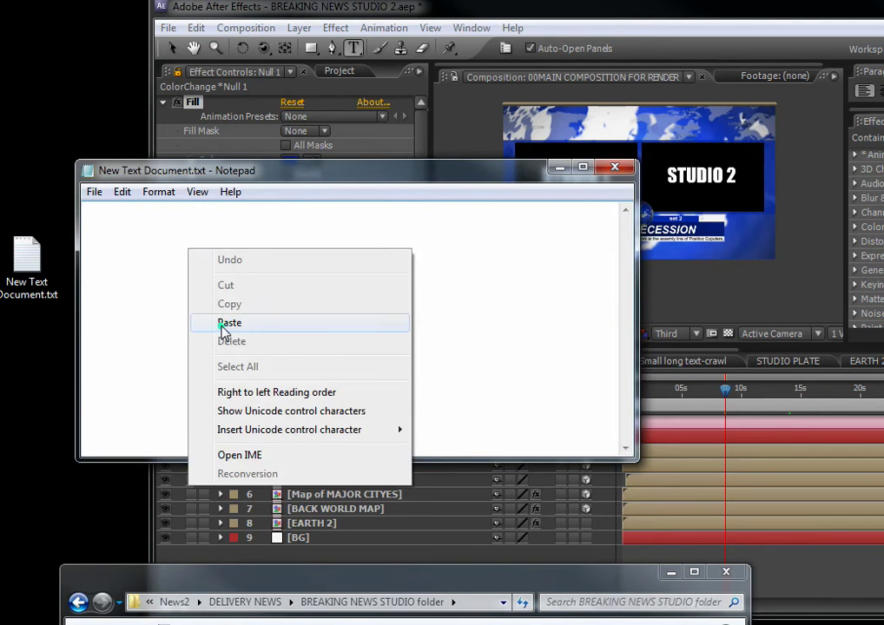
# - Paste the color code 1132B0 into the text document, save it and park its shrunken window beside After Effects
pyautogui.click(225, 323)
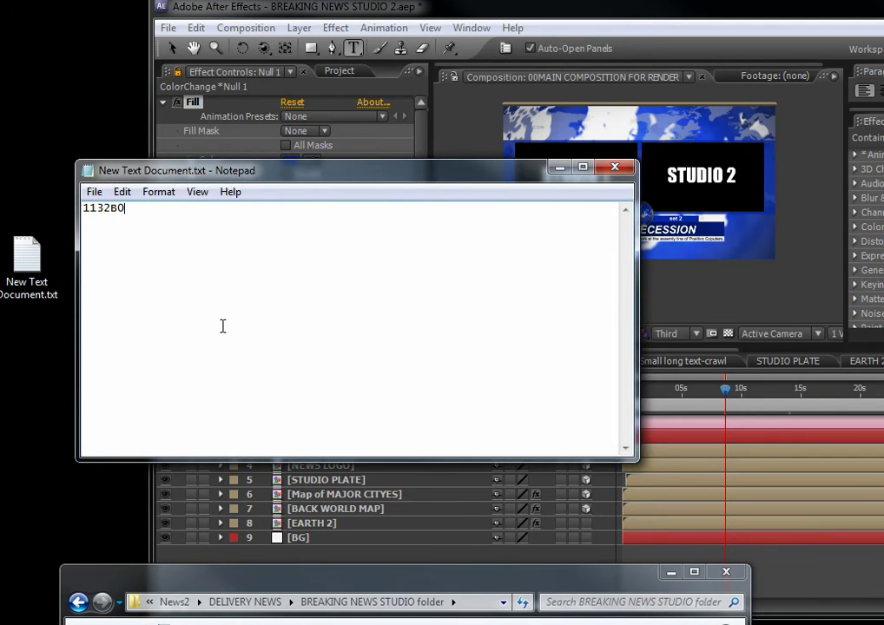
pyautogui.click(94, 192)
pyautogui.click(104, 249)
pyautogui.moveTo(636, 458); pyautogui.dragTo(235, 320)
pyautogui.moveTo(113, 170); pyautogui.dragTo(22, 129)
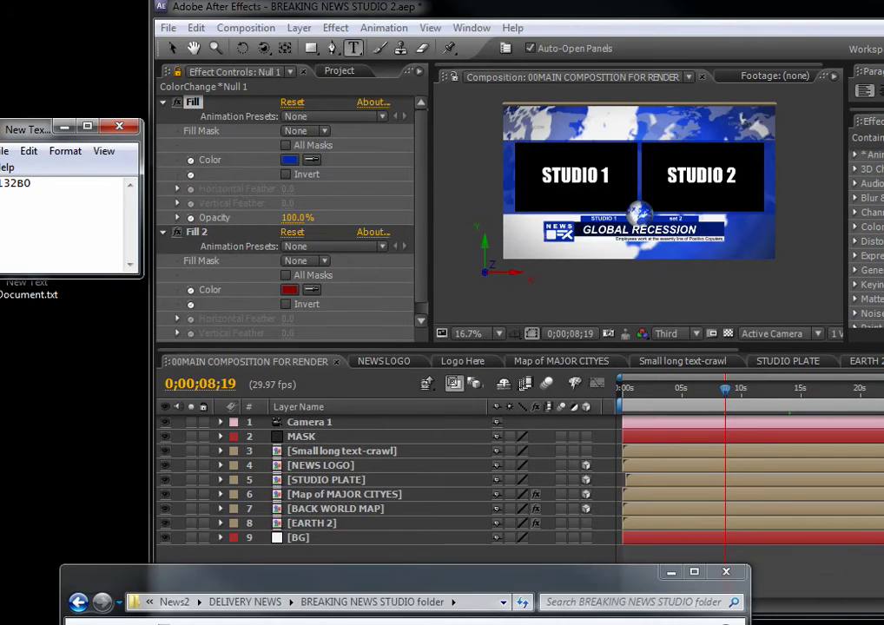
# - Switch back to After Effects, select 00MAIN COMPOSITION FOR RENDER in the project and check it at 0;00;20;09
pyautogui.doubleClick(422, 7)
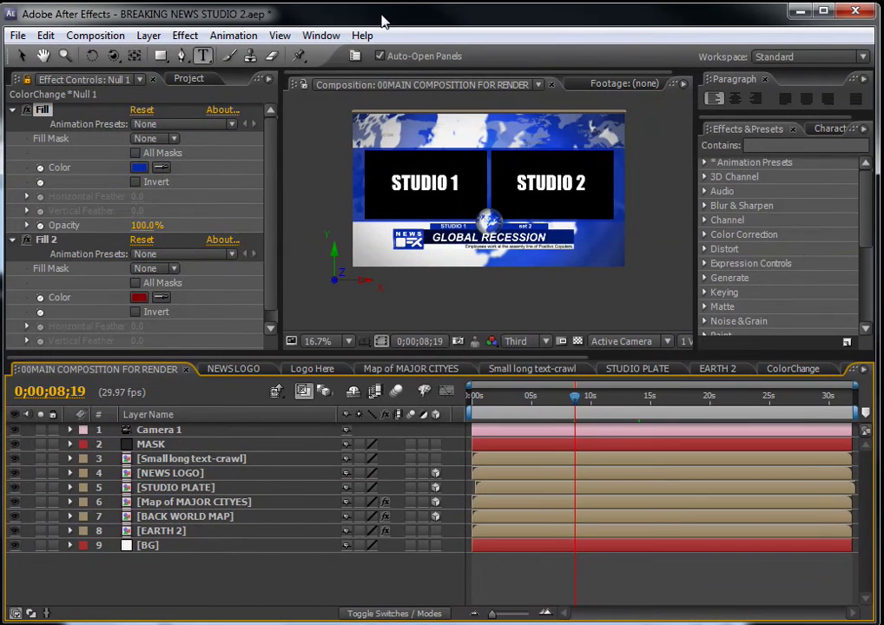
pyautogui.click(196, 80)
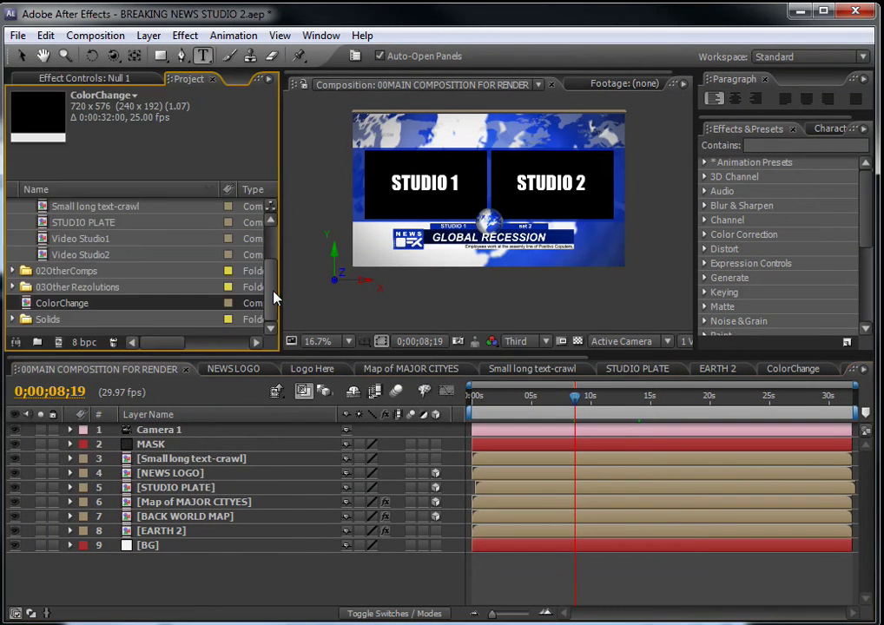
pyautogui.moveTo(274, 298); pyautogui.dragTo(276, 233)
pyautogui.click(84, 208)
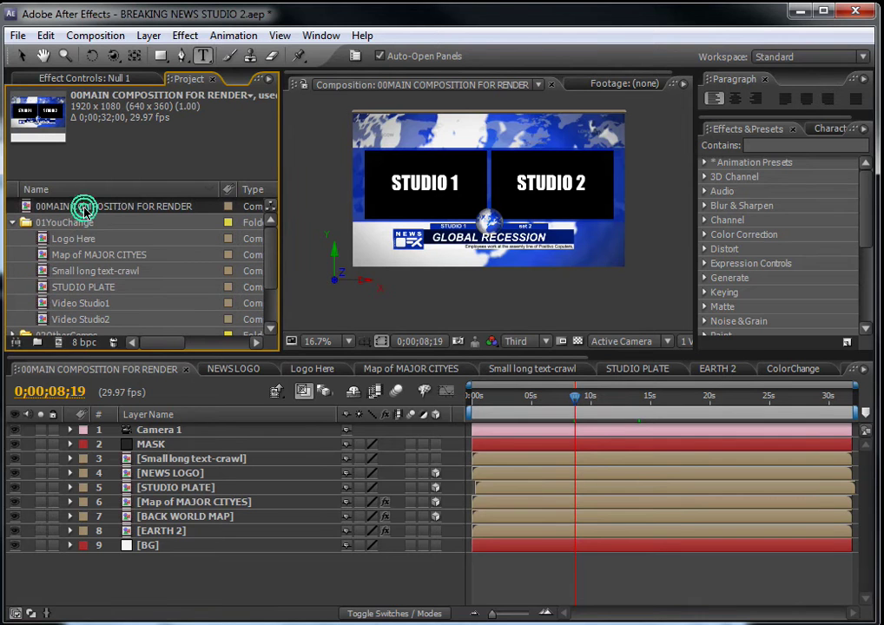
pyautogui.click(462, 460)
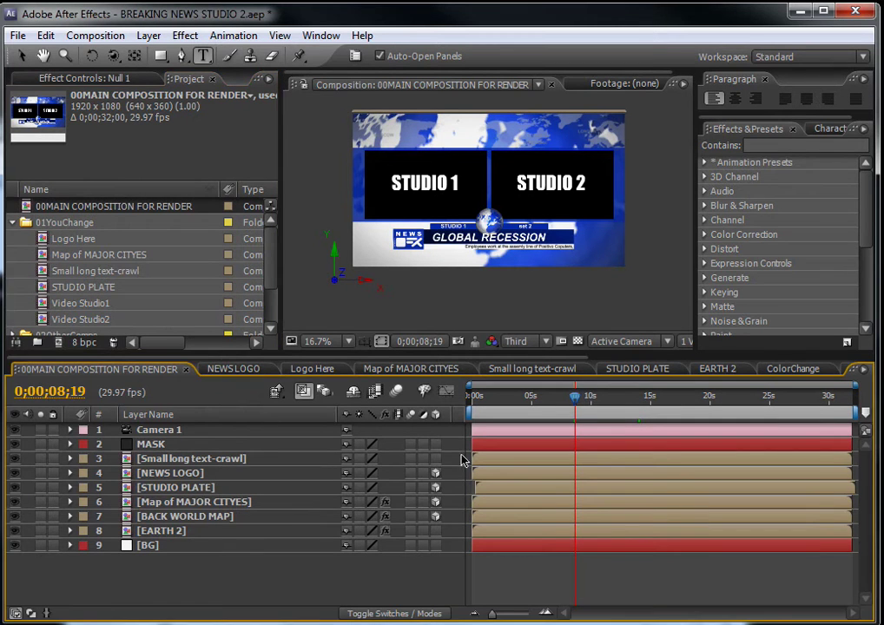
pyautogui.click(712, 397)
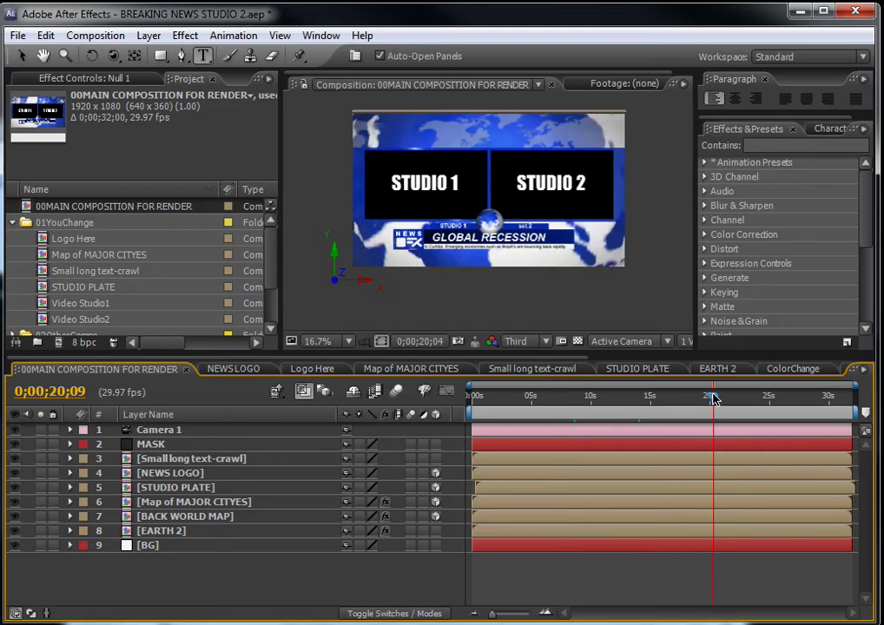
# - Add 00MAIN COMPOSITION FOR RENDER to the render queue with Make Movie and enlarge the queue area
pyautogui.click(94, 36)
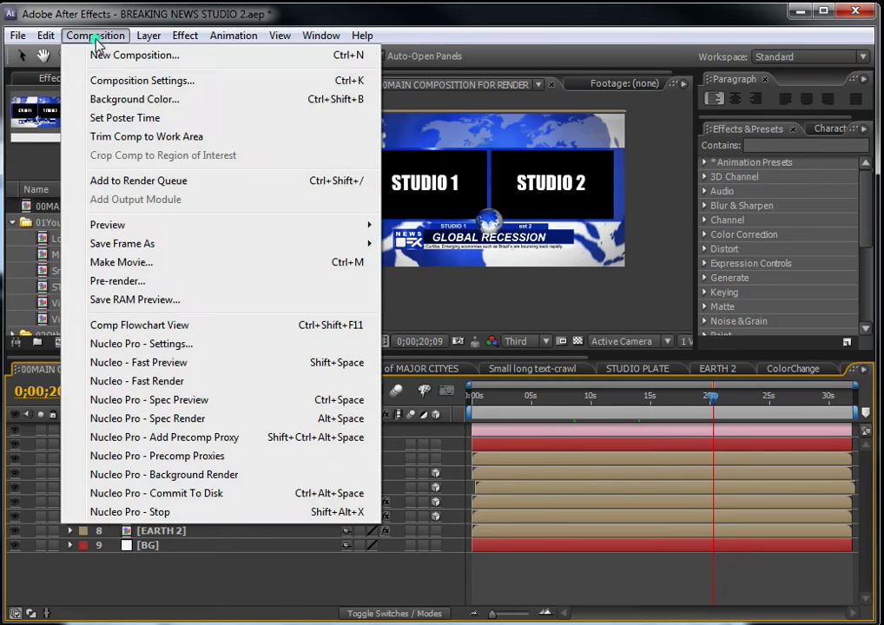
pyautogui.click(160, 262)
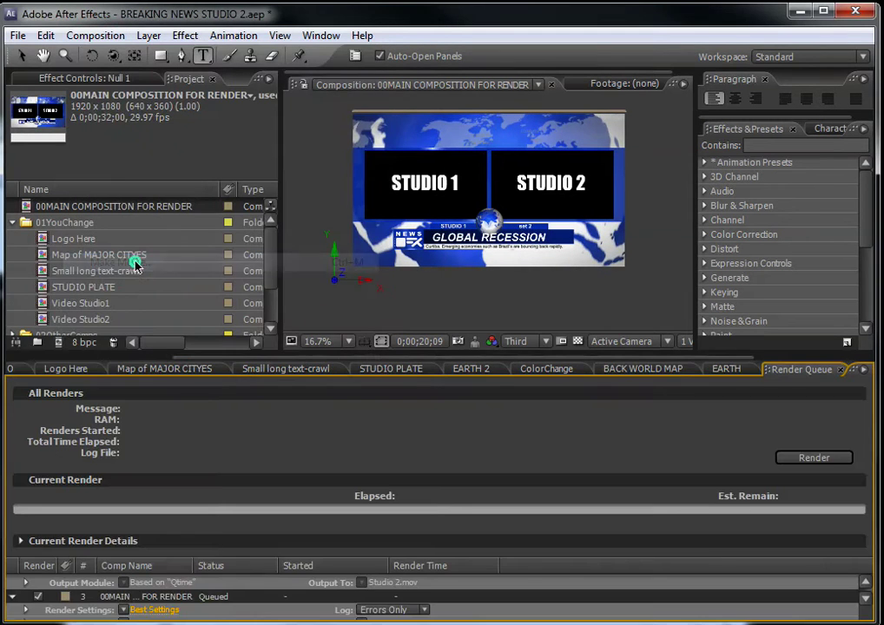
pyautogui.moveTo(244, 362); pyautogui.dragTo(223, 208)
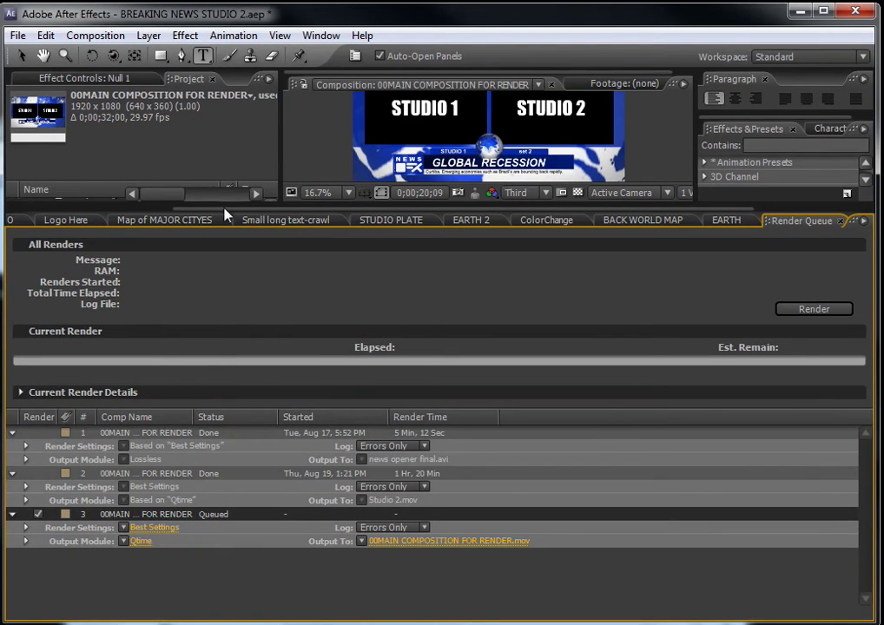
# - Open the queued item's output module settings and keep QuickTime Movie format with Photo - JPEG compression at Best quality
pyautogui.click(140, 541)
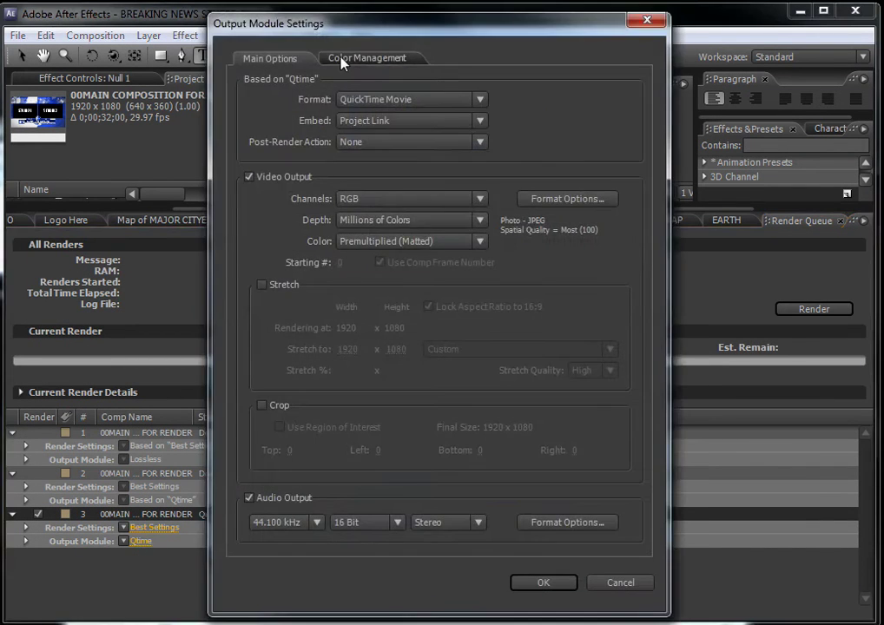
pyautogui.click(371, 98)
pyautogui.click(373, 99)
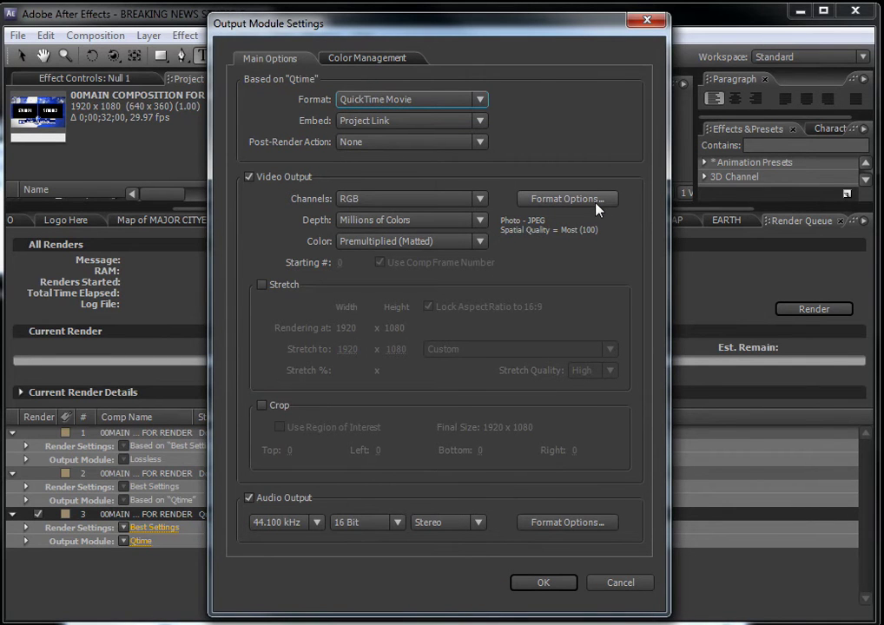
pyautogui.click(560, 201)
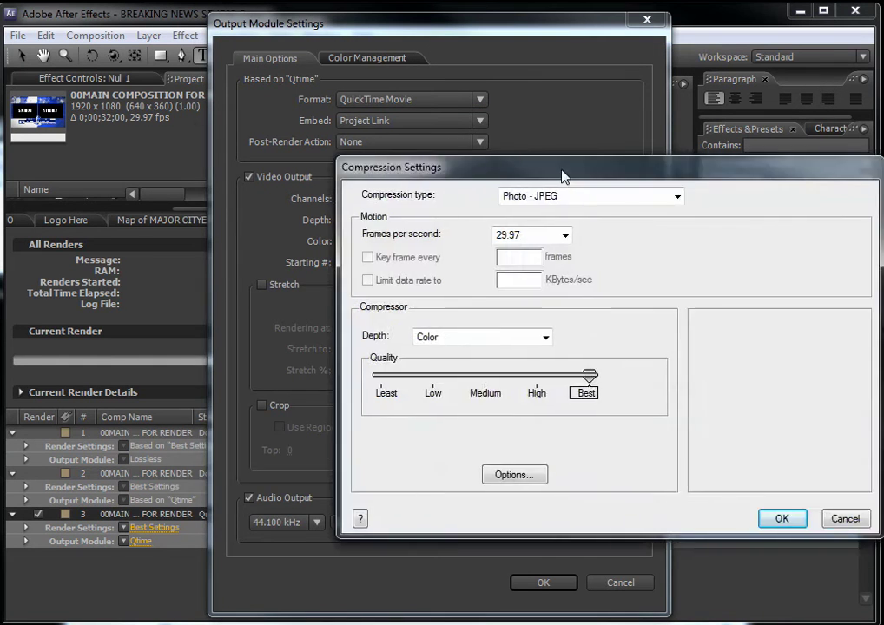
pyautogui.moveTo(563, 177); pyautogui.dragTo(448, 151)
pyautogui.click(447, 182)
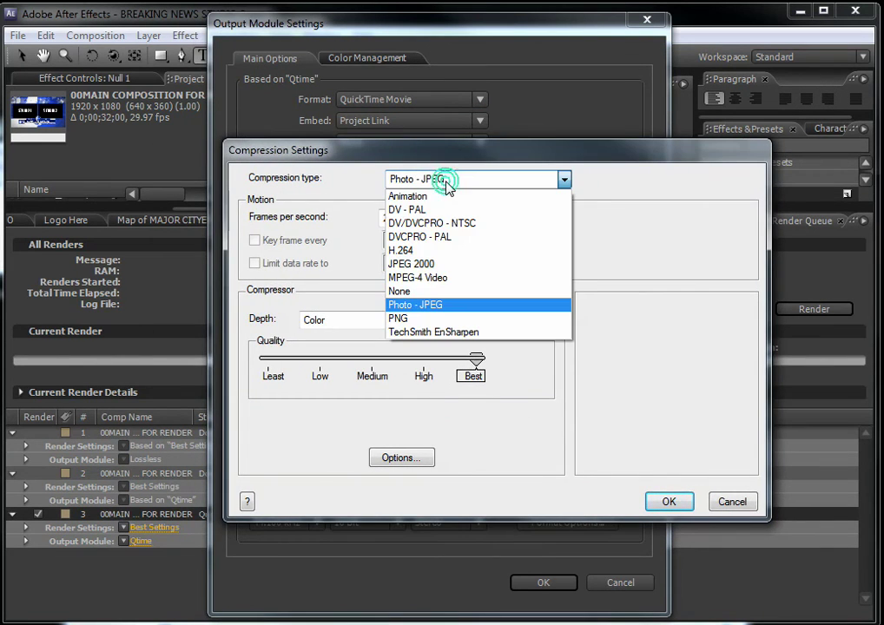
pyautogui.click(449, 186)
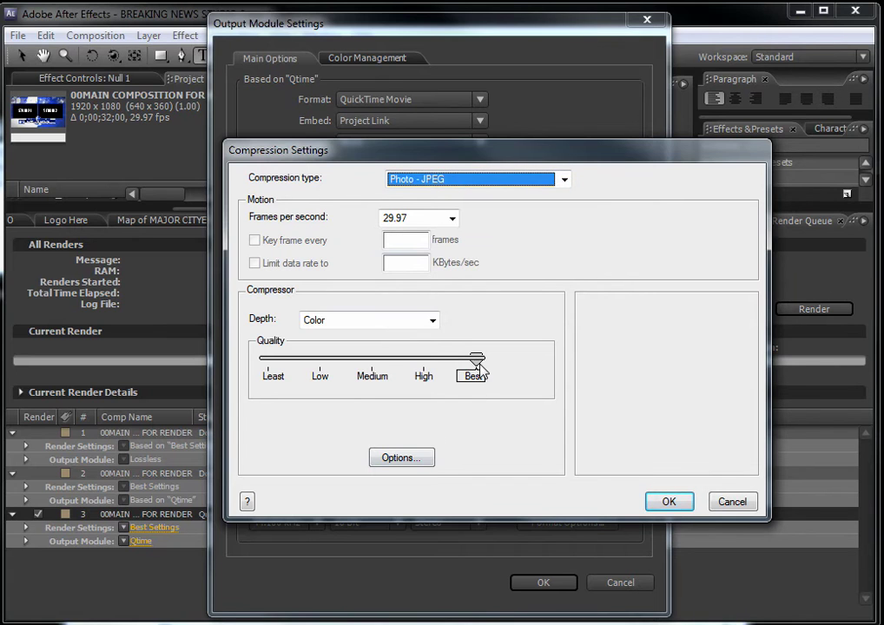
pyautogui.click(668, 501)
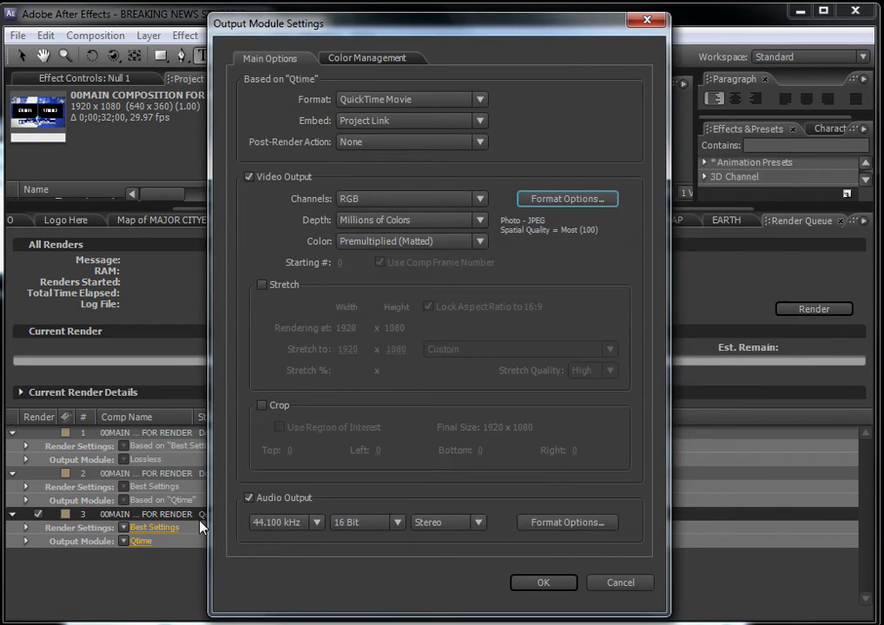
# - Disable audio output for the queued render and apply the output module settings
pyautogui.click(249, 499)
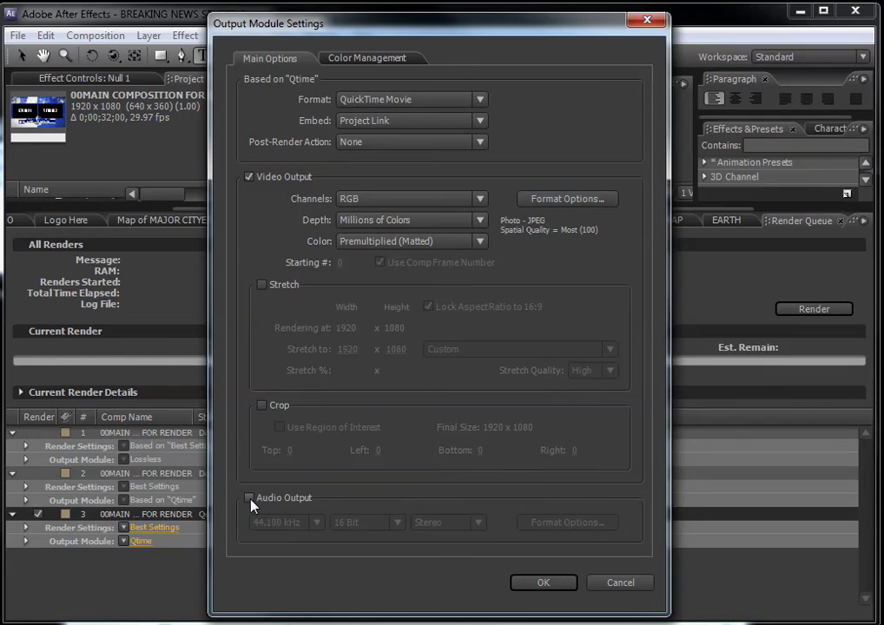
pyautogui.click(249, 498)
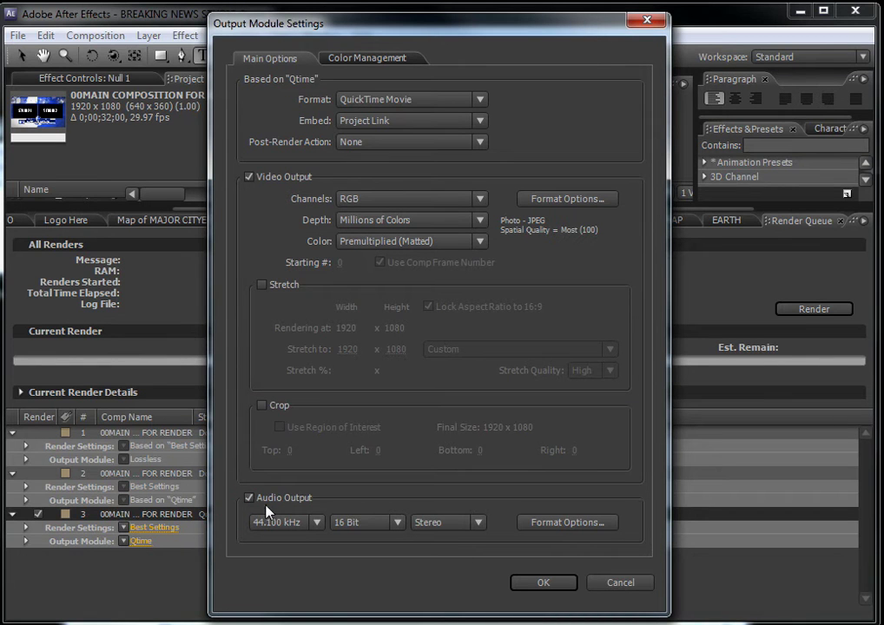
pyautogui.click(249, 499)
pyautogui.click(543, 582)
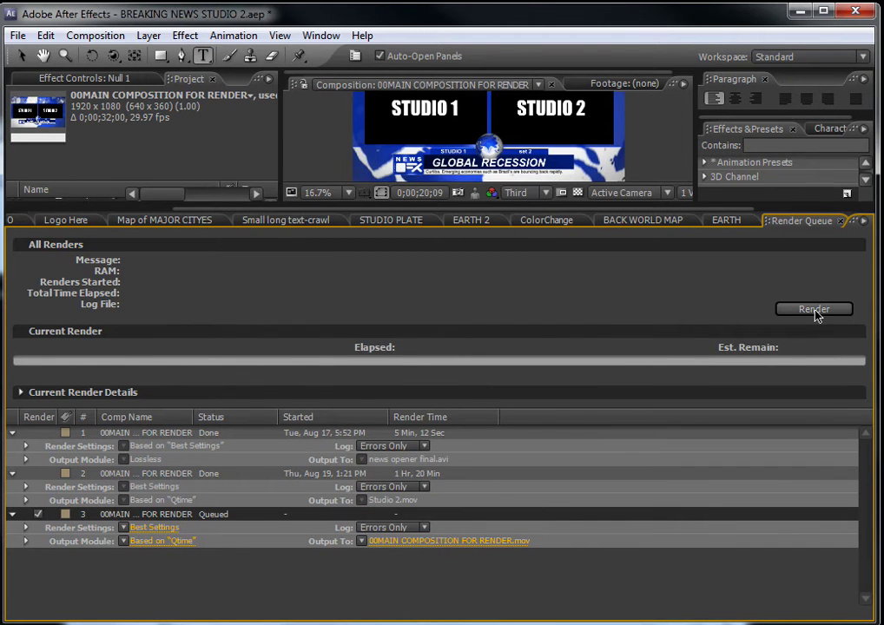
# - Return to the 00MAIN COMPOSITION FOR RENDER timeline and open the LOWERTHIRD 2.aep project
pyautogui.click(183, 210)
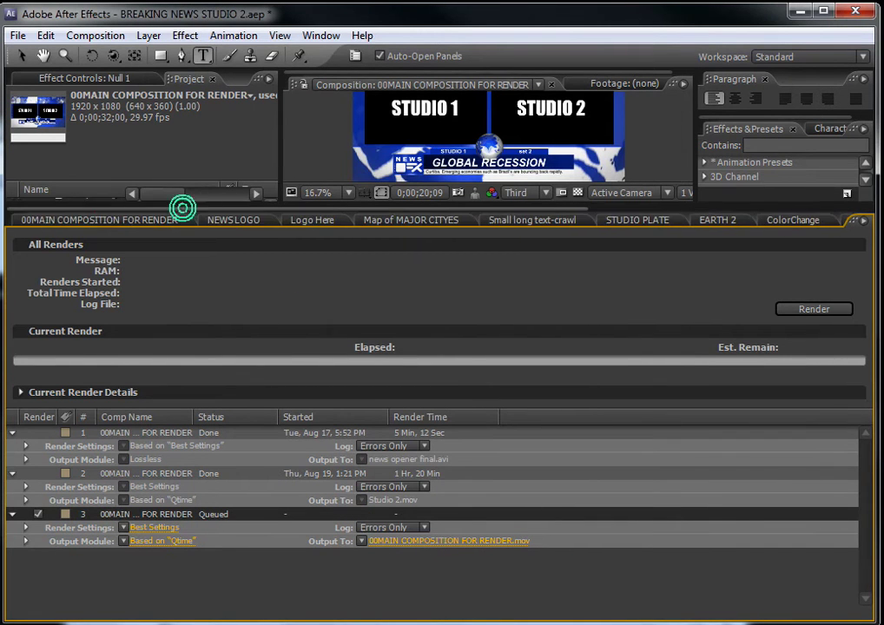
pyautogui.click(70, 224)
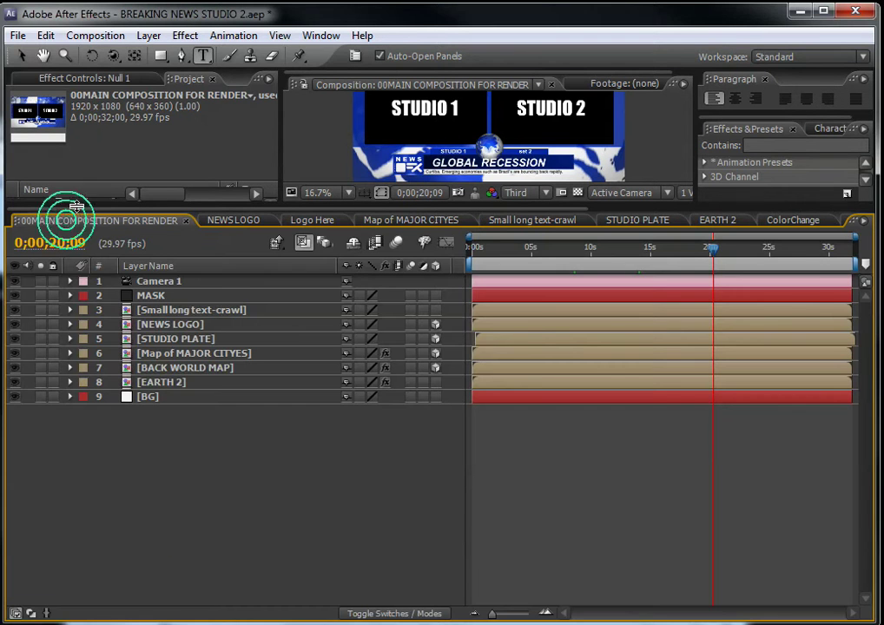
pyautogui.click(17, 35)
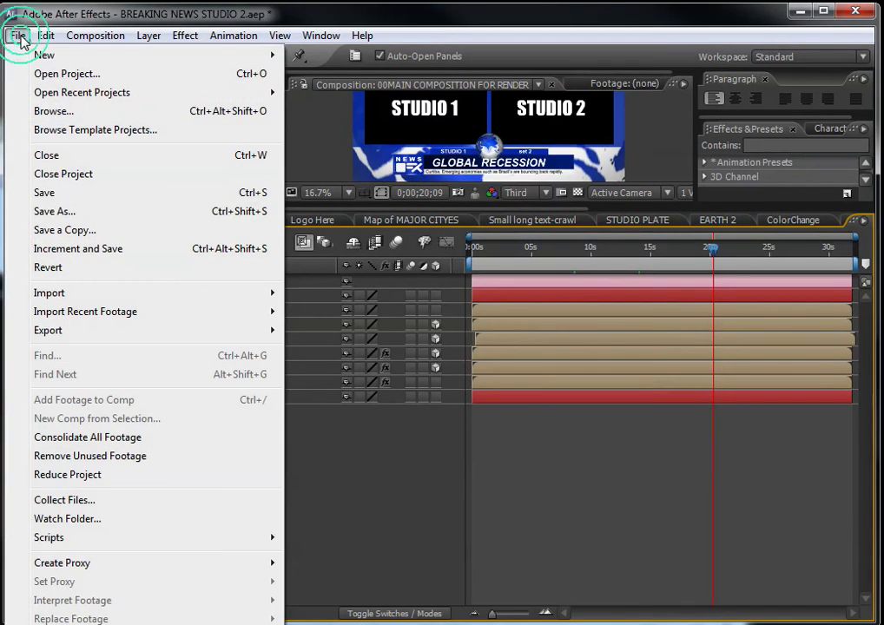
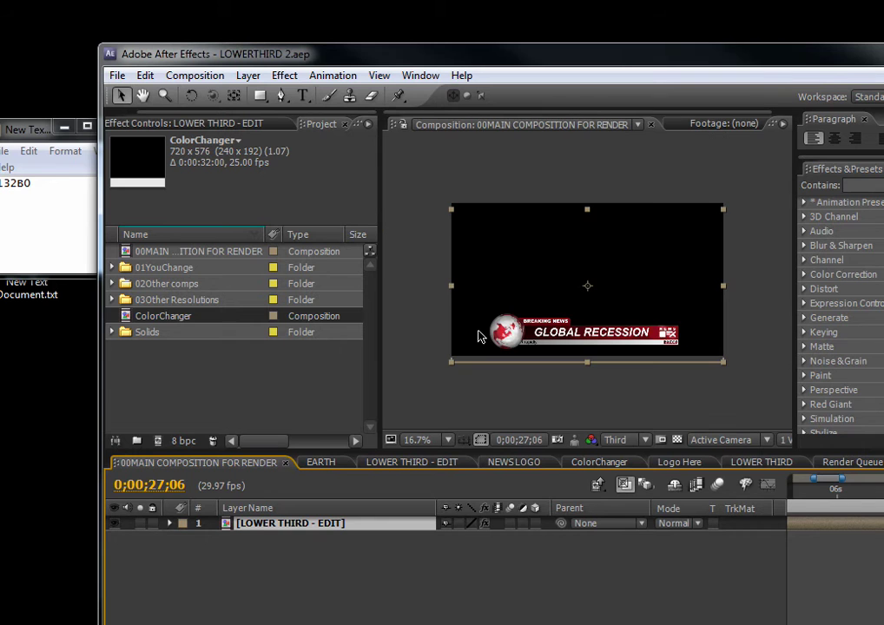
# - Check the lower third's main composition at 0;00;07;25 and expand the 01YouChange folder in the project
pyautogui.moveTo(805, 492); pyautogui.dragTo(804, 487)
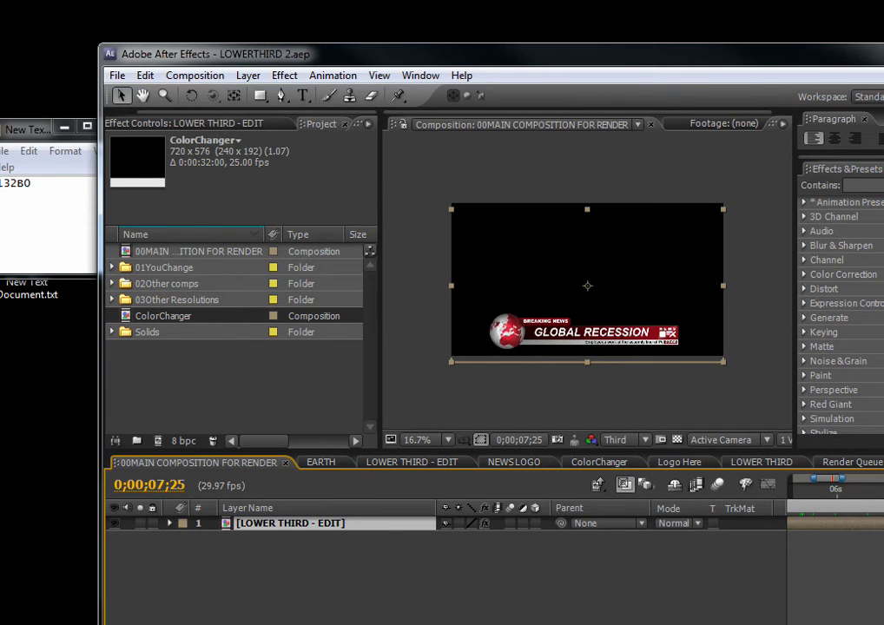
pyautogui.click(145, 253)
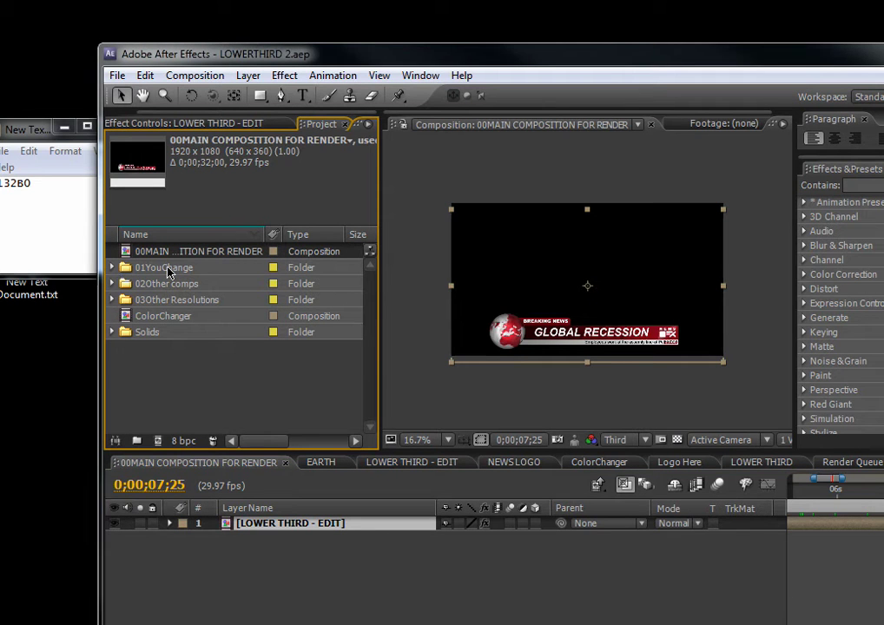
pyautogui.click(111, 269)
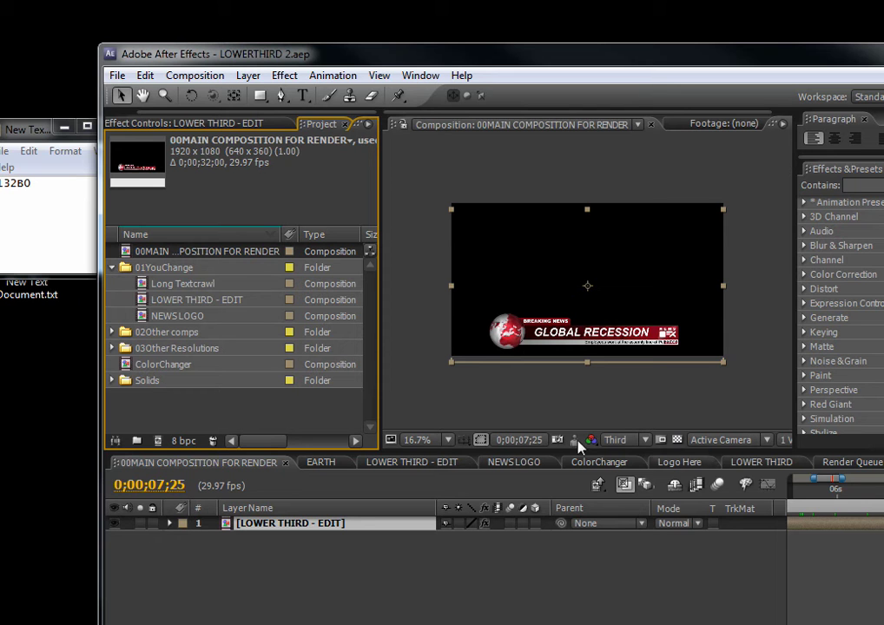
# - Open the Long Textcrawl composition, scrub it to 0;00;14;21, and inspect 00MAIN COMPOSITION FOR RENDER at that time
pyautogui.click(184, 286)
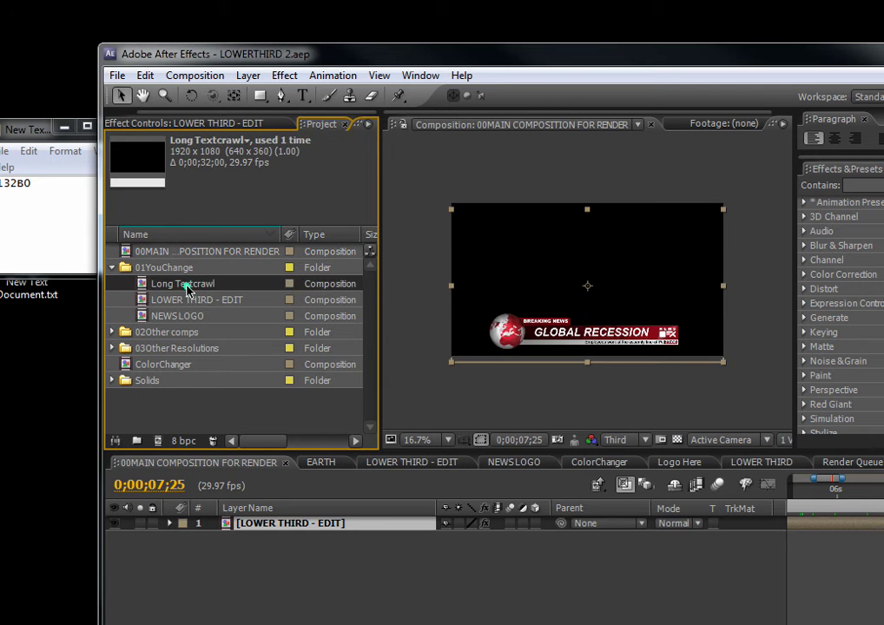
pyautogui.doubleClick(186, 286)
pyautogui.moveTo(866, 494); pyautogui.dragTo(809, 483)
pyautogui.doubleClick(148, 251)
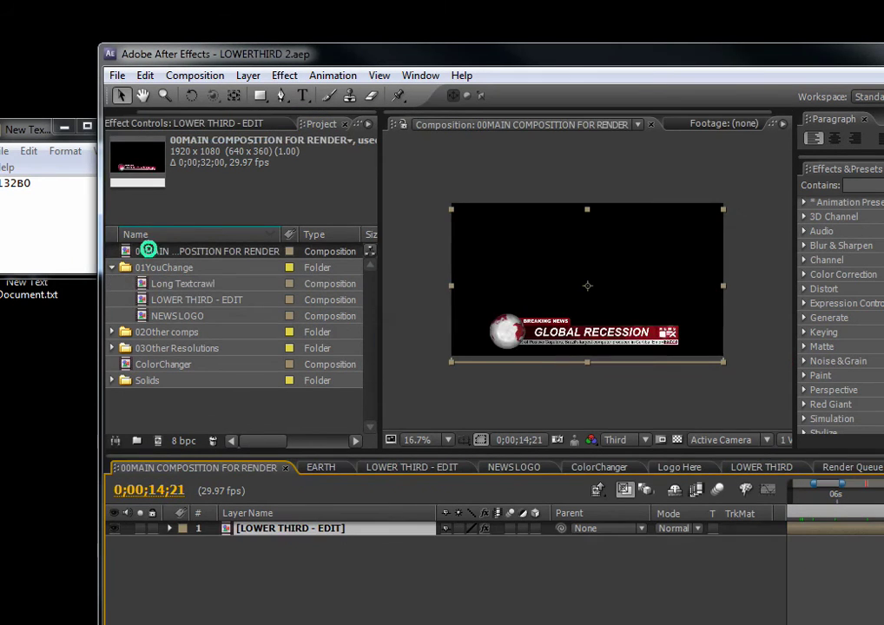
pyautogui.press('.')
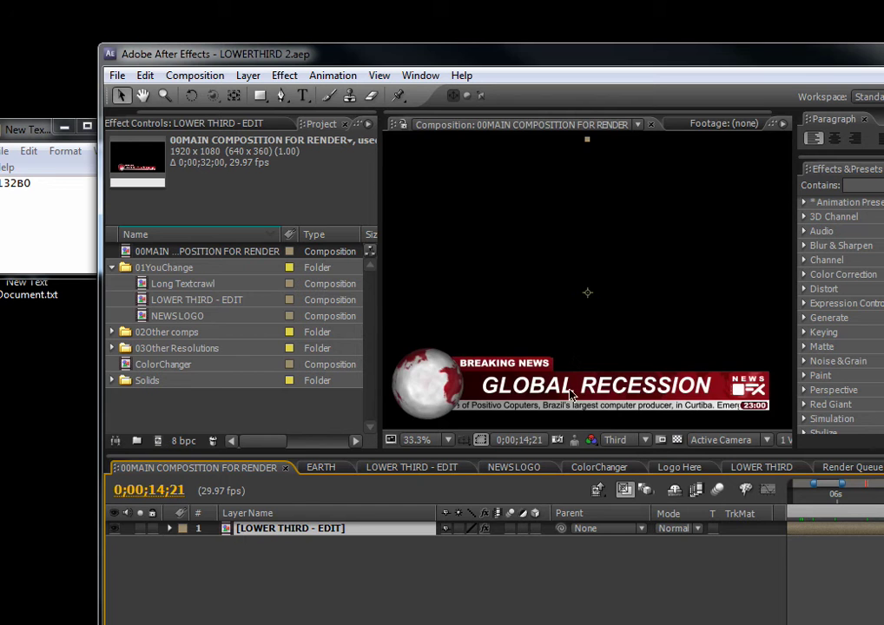
pyautogui.press(',')
# - Open the LOWER THIRD - EDIT composition and enlarge the timeline area to show all its layers
pyautogui.click(175, 299)
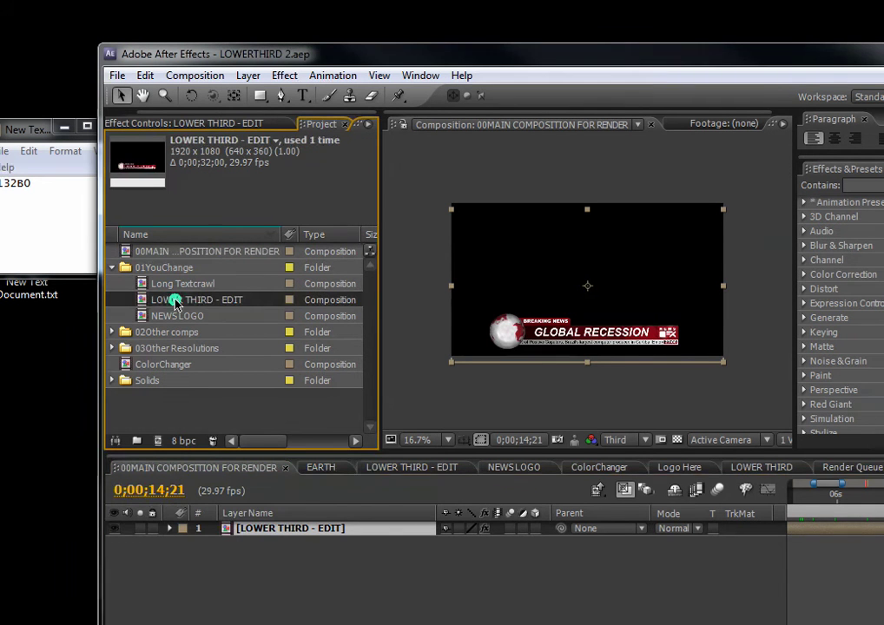
pyautogui.doubleClick(172, 305)
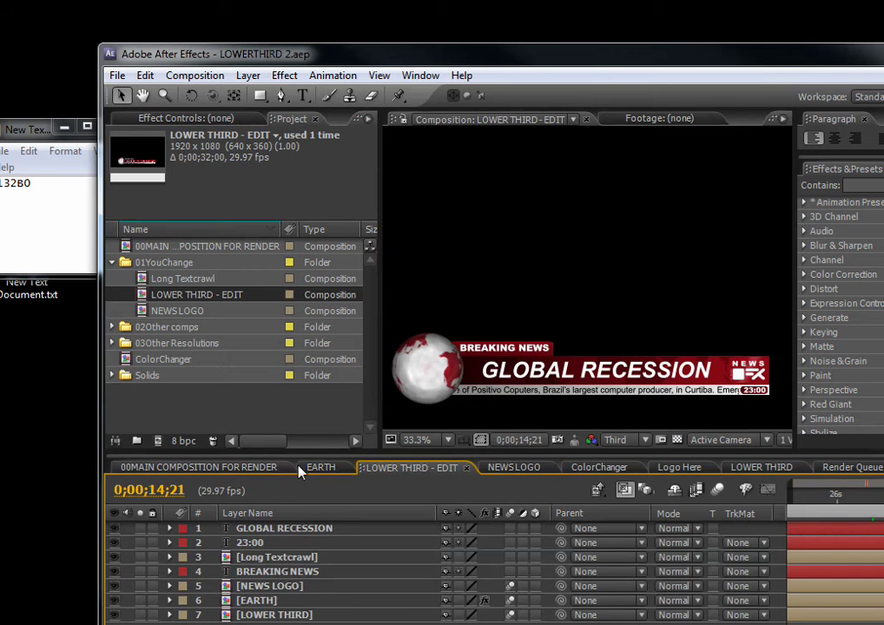
pyautogui.moveTo(303, 448); pyautogui.dragTo(303, 382)
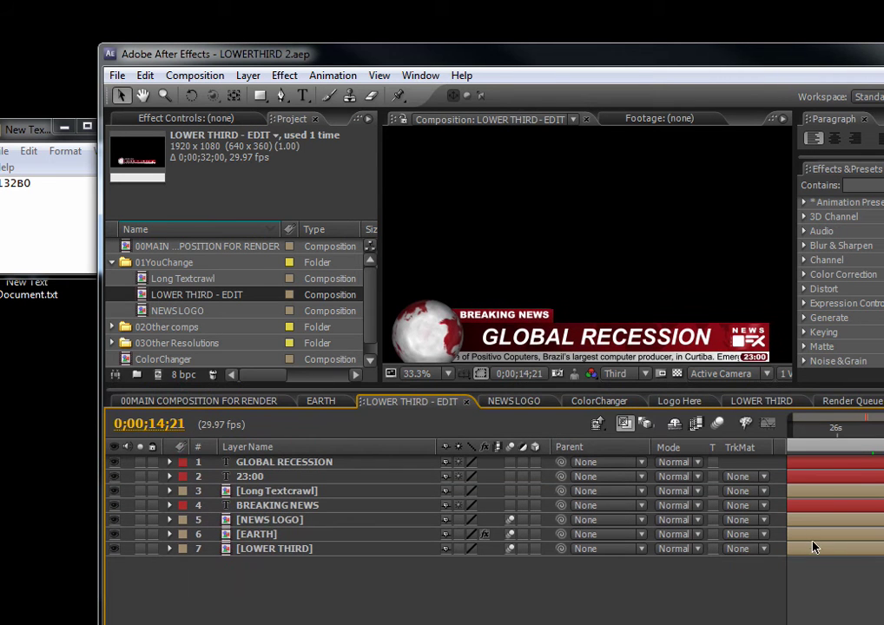
# - Hide the TrkMat, Mode and Parent columns of LOWER THIRD - EDIT and show its full duration in the timeline
pyautogui.rightClick(729, 447)
pyautogui.click(756, 460)
pyautogui.rightClick(668, 447)
pyautogui.click(695, 460)
pyautogui.rightClick(596, 448)
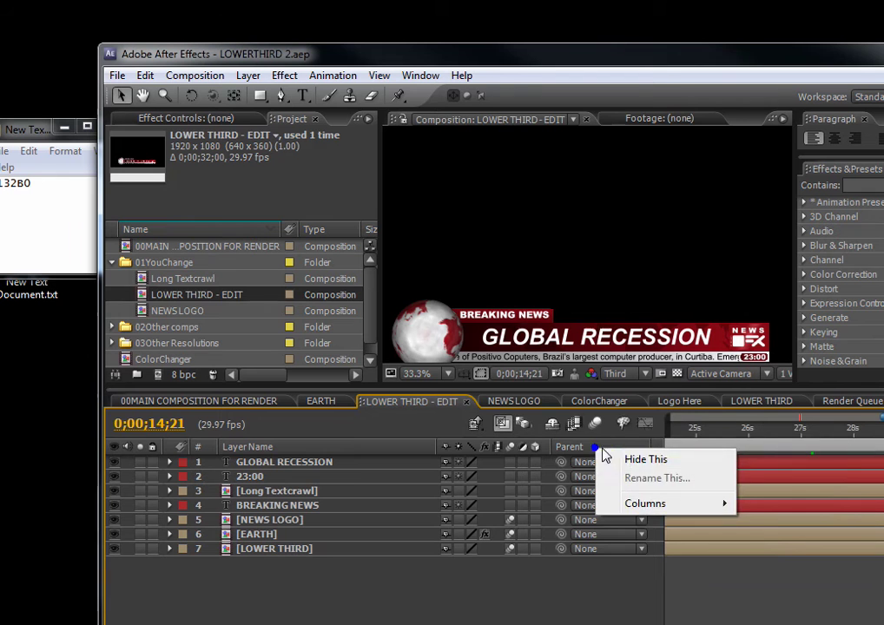
pyautogui.click(620, 459)
pyautogui.moveTo(524, 59); pyautogui.dragTo(424, 6)
pyautogui.moveTo(522, 602); pyautogui.dragTo(482, 612)
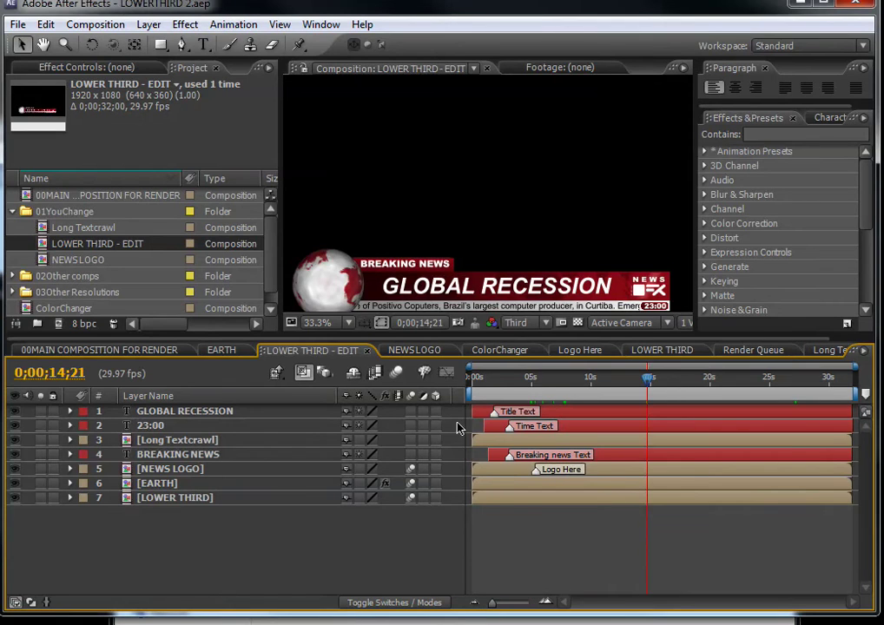
# - Examine the GLOBAL RECESSION title and 23:00 time text layers at 0;00;03;09 in the composition view
pyautogui.click(500, 376)
pyautogui.click(510, 376)
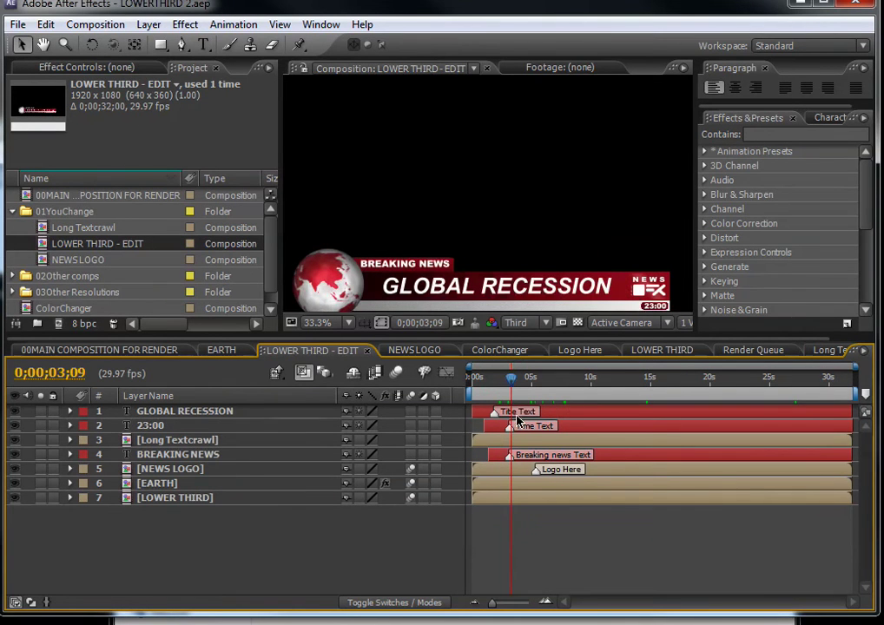
pyautogui.click(572, 411)
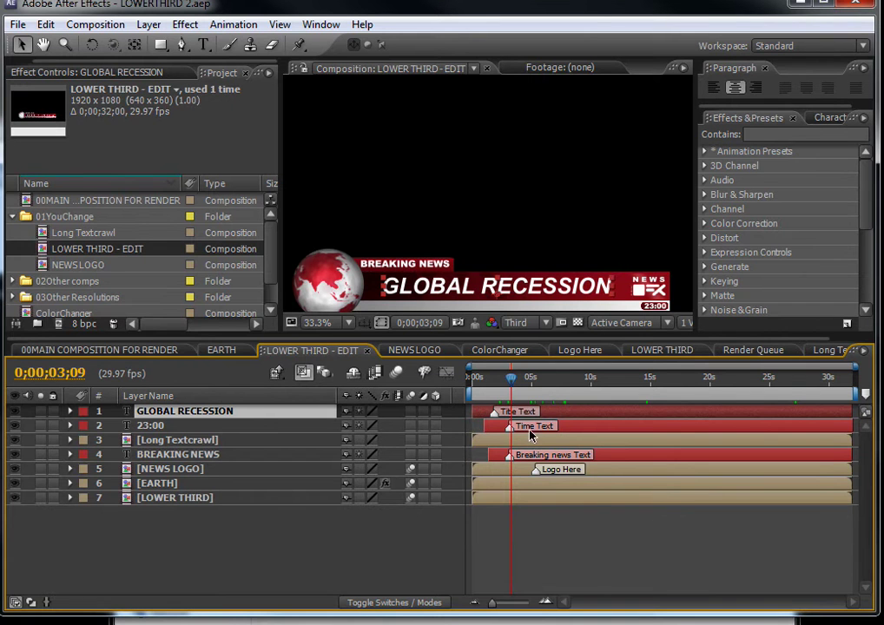
pyautogui.click(572, 426)
pyautogui.press('h')
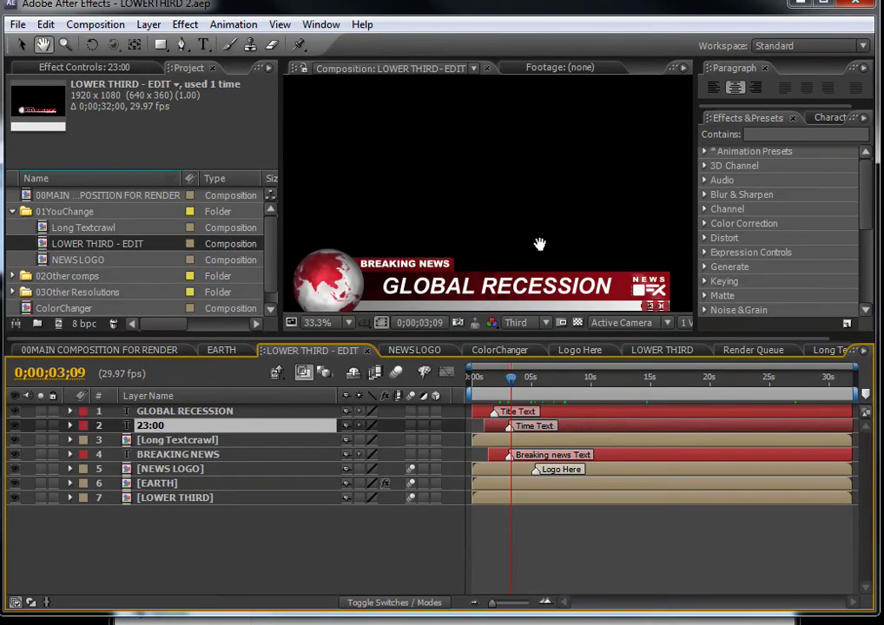
pyautogui.moveTo(538, 245); pyautogui.dragTo(538, 211)
pyautogui.press('v')
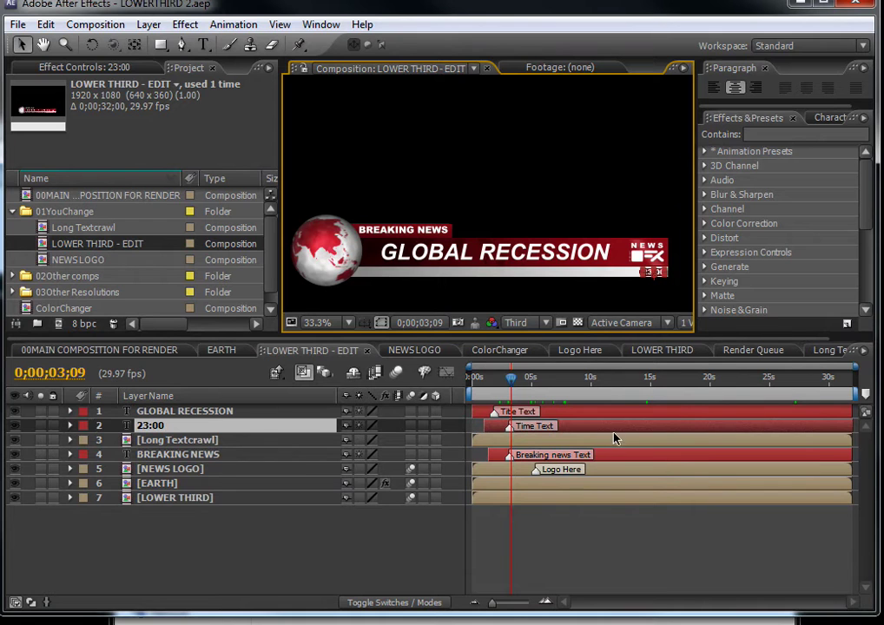
# - Move to 0;00;04;28 and examine the time text, the text crawl and the BREAKING NEWS layer
pyautogui.moveTo(512, 382); pyautogui.dragTo(531, 379)
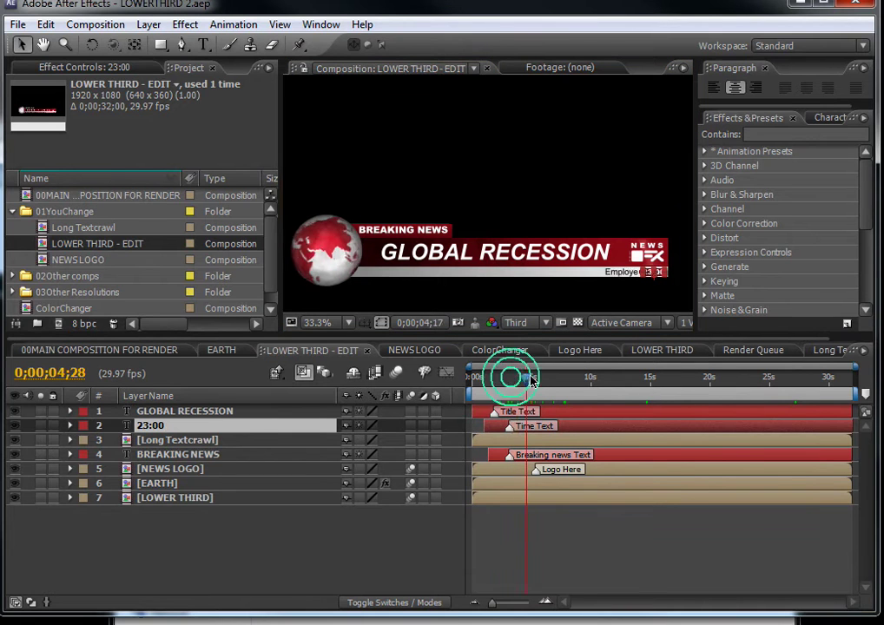
pyautogui.click(350, 554)
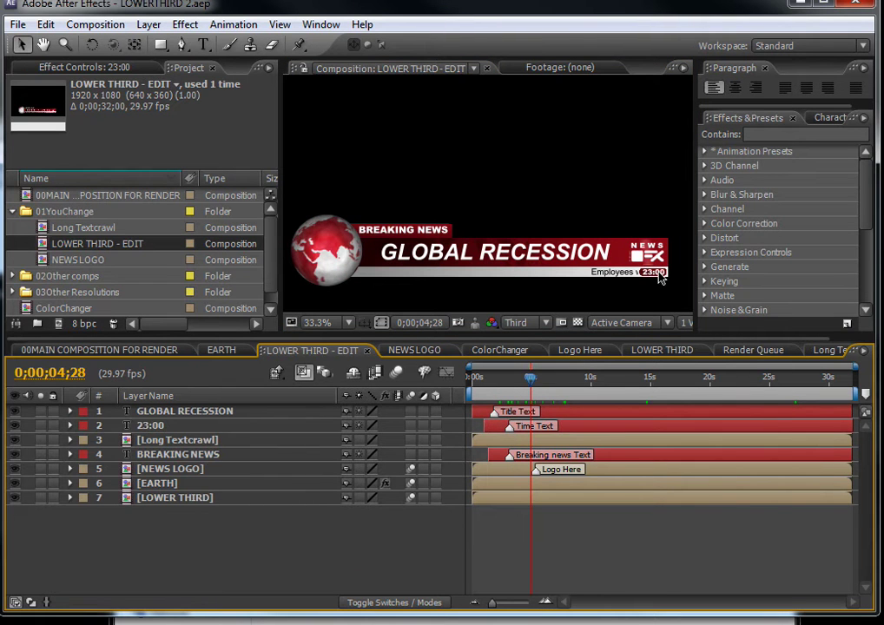
pyautogui.click(192, 456)
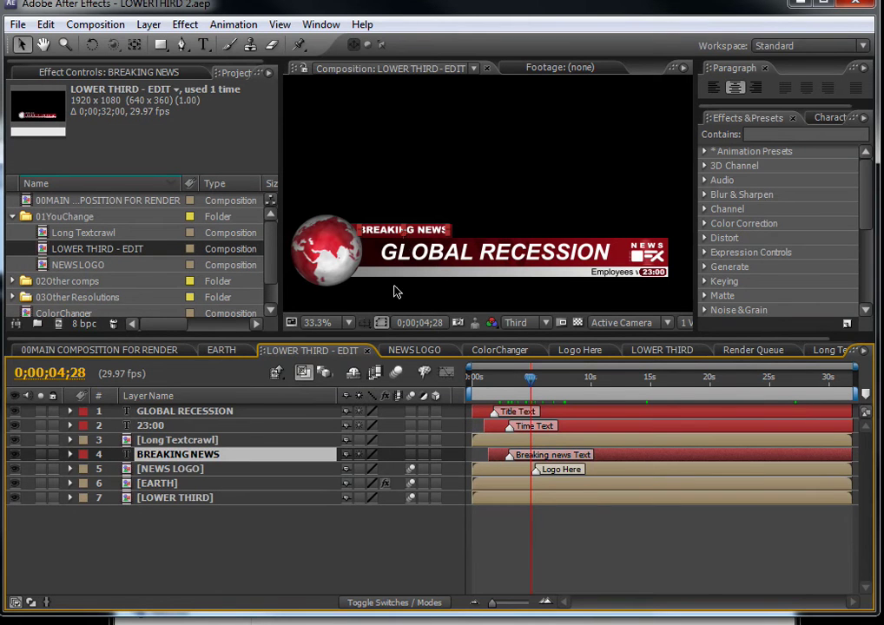
pyautogui.click(282, 561)
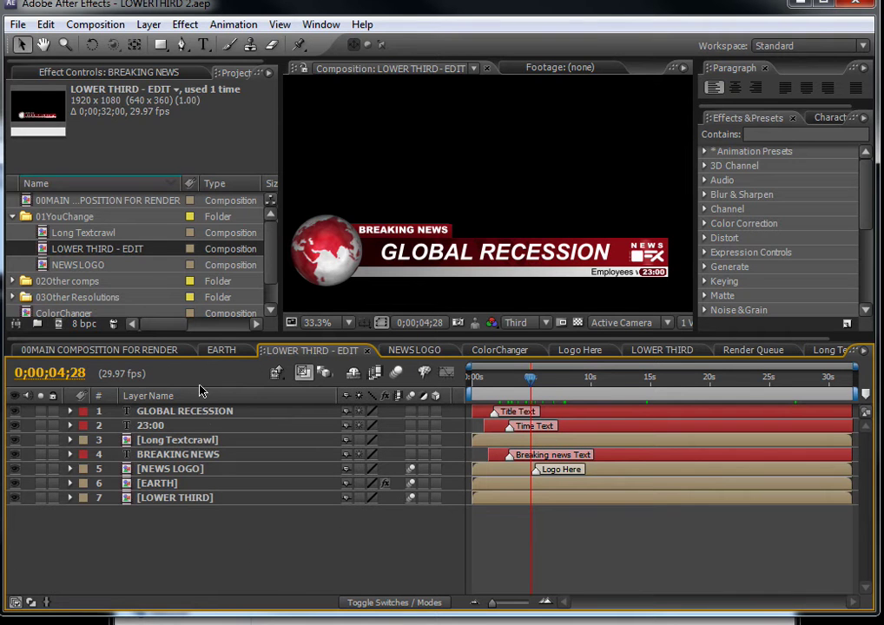
# - Open the NEWS LOGO composition and examine its N E W S text and Logo Here layers
pyautogui.click(71, 267)
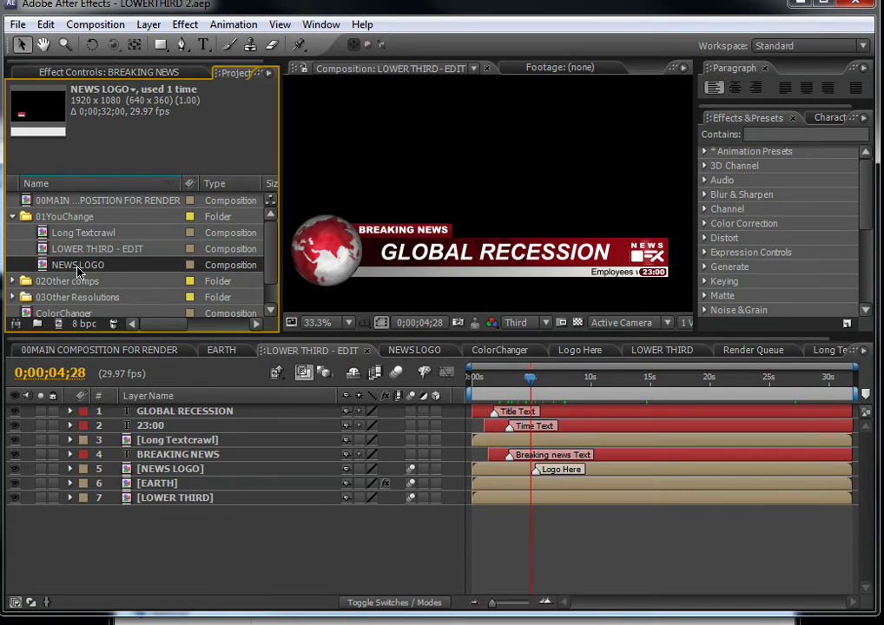
pyautogui.doubleClick(76, 268)
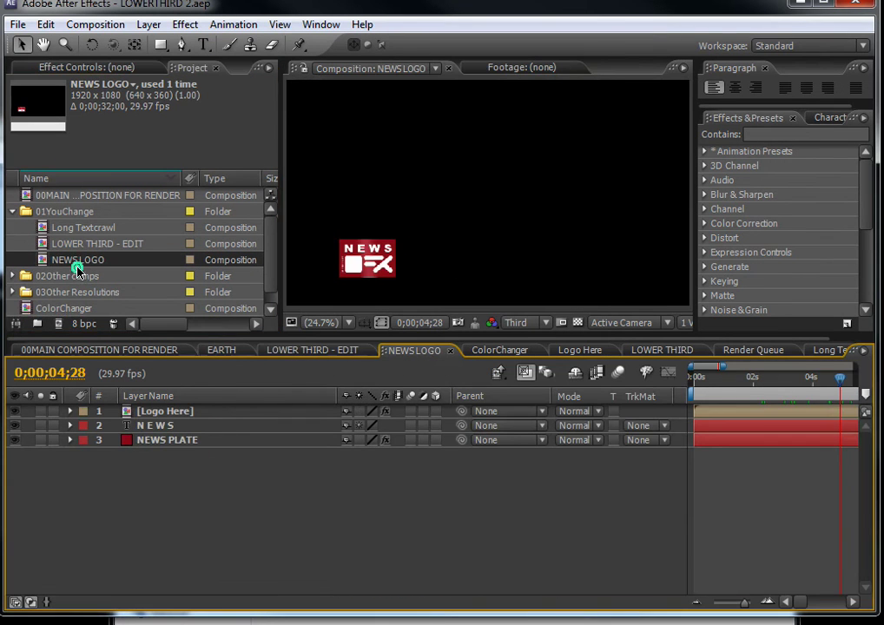
pyautogui.click(159, 427)
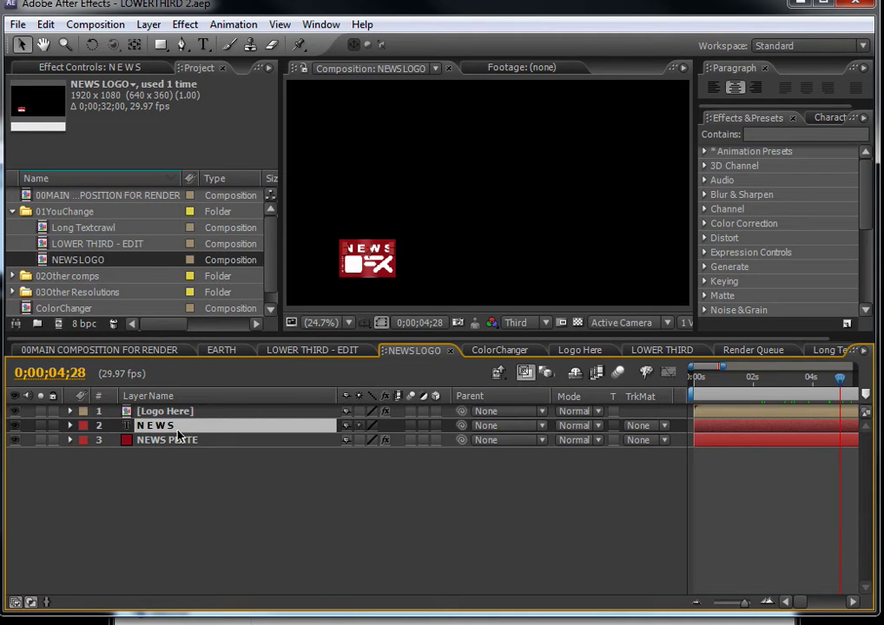
pyautogui.click(176, 413)
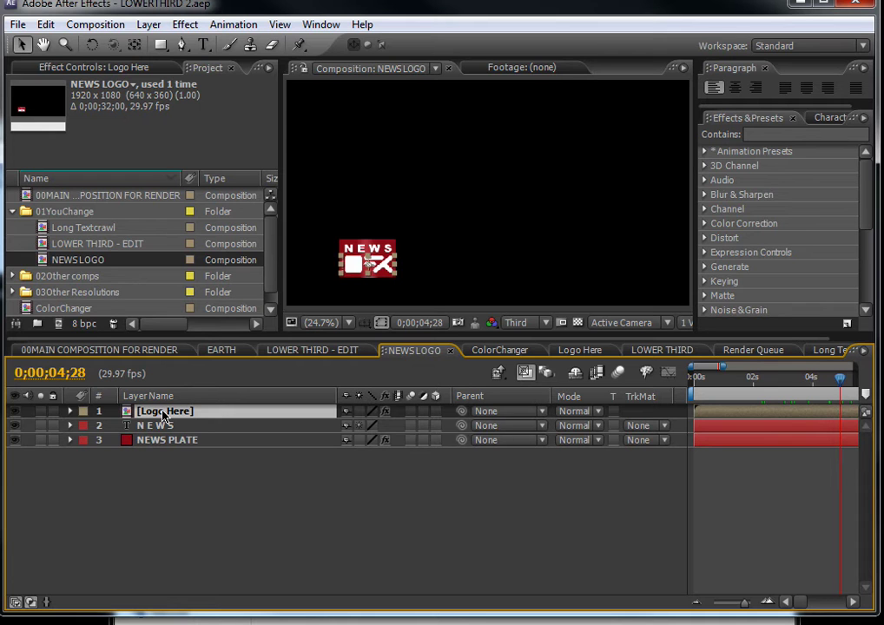
# - Inspect LOGO.png in the Logo Here composition by hiding and reshowing it, and return to 00MAIN COMPOSITION FOR RENDER
pyautogui.doubleClick(163, 412)
pyautogui.click(163, 413)
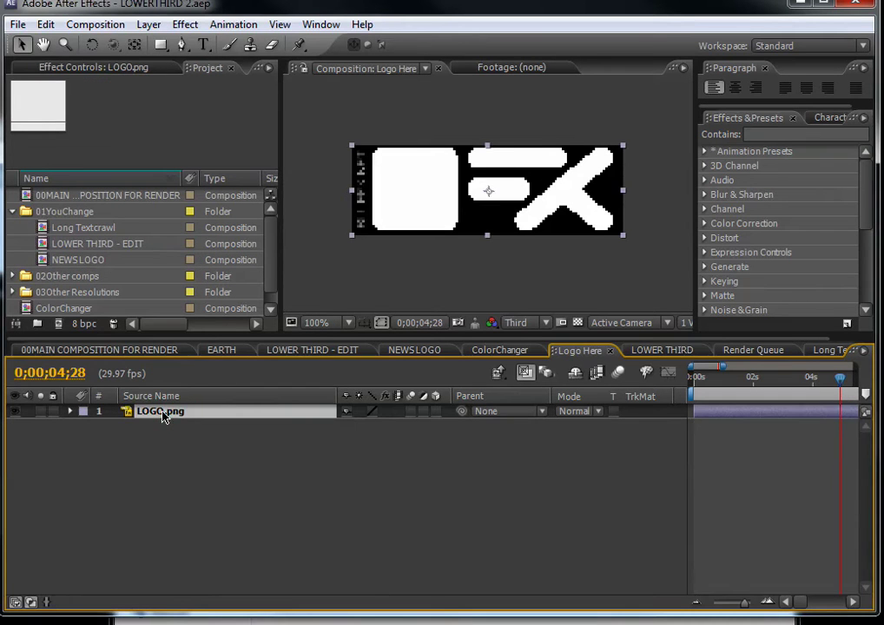
pyautogui.click(272, 271)
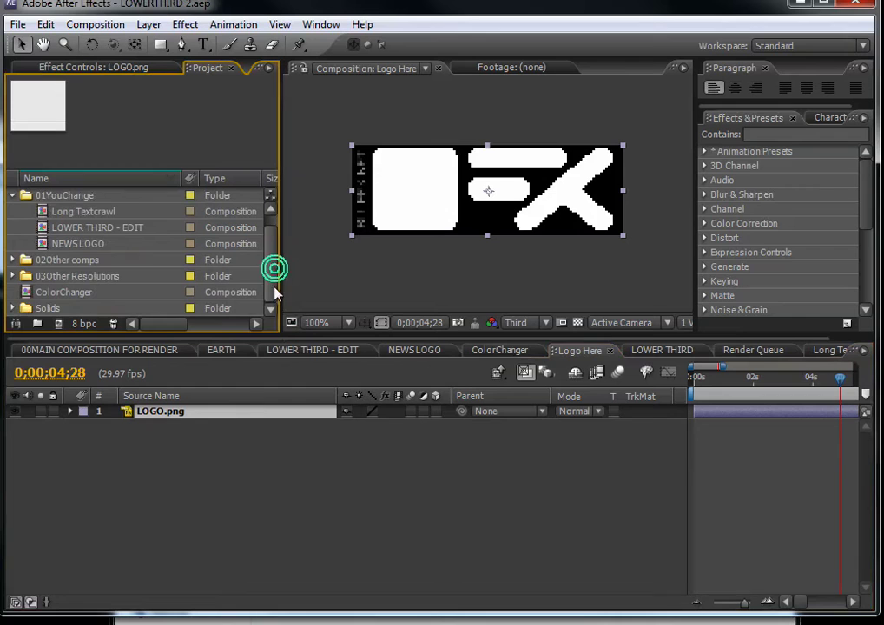
pyautogui.click(15, 412)
pyautogui.click(14, 413)
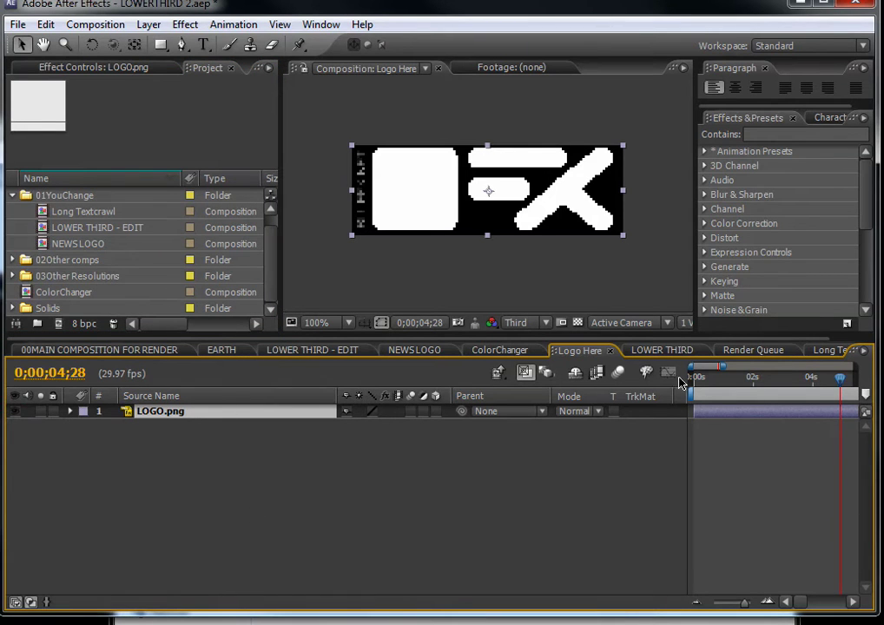
pyautogui.click(496, 375)
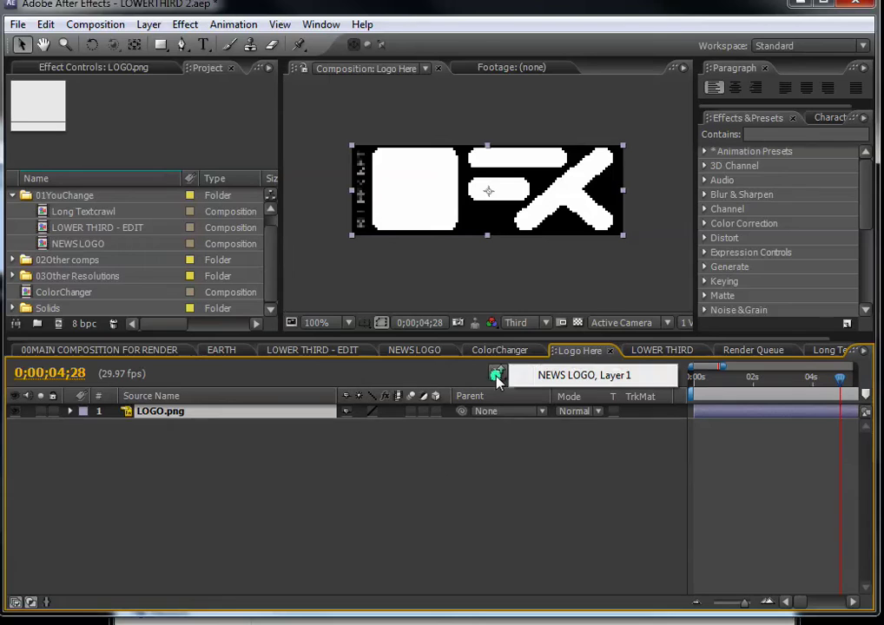
pyautogui.click(35, 350)
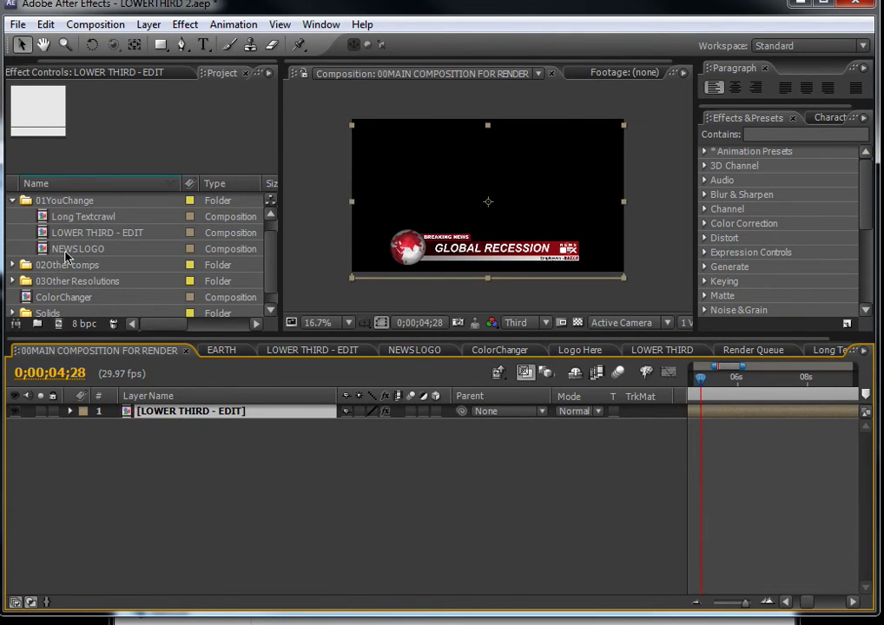
# - Open the ColorChanger composition from the project and select its Null 1 layer
pyautogui.click(275, 253)
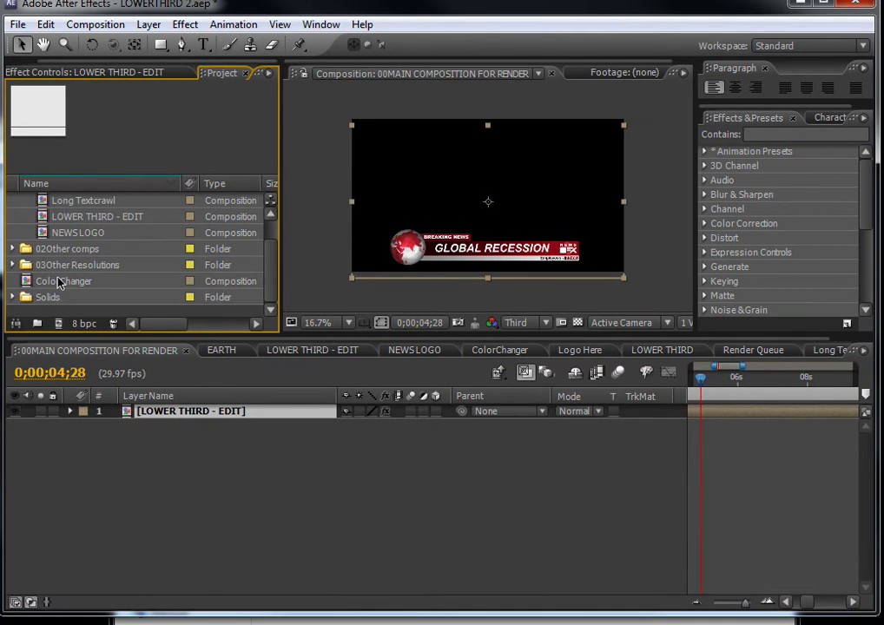
pyautogui.click(61, 281)
pyautogui.click(61, 281)
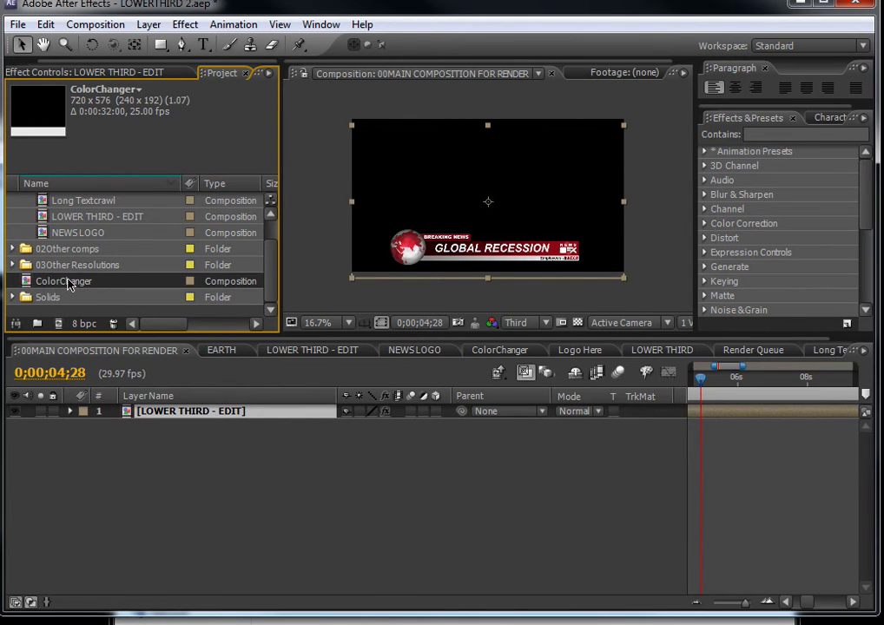
pyautogui.doubleClick(68, 283)
pyautogui.click(183, 414)
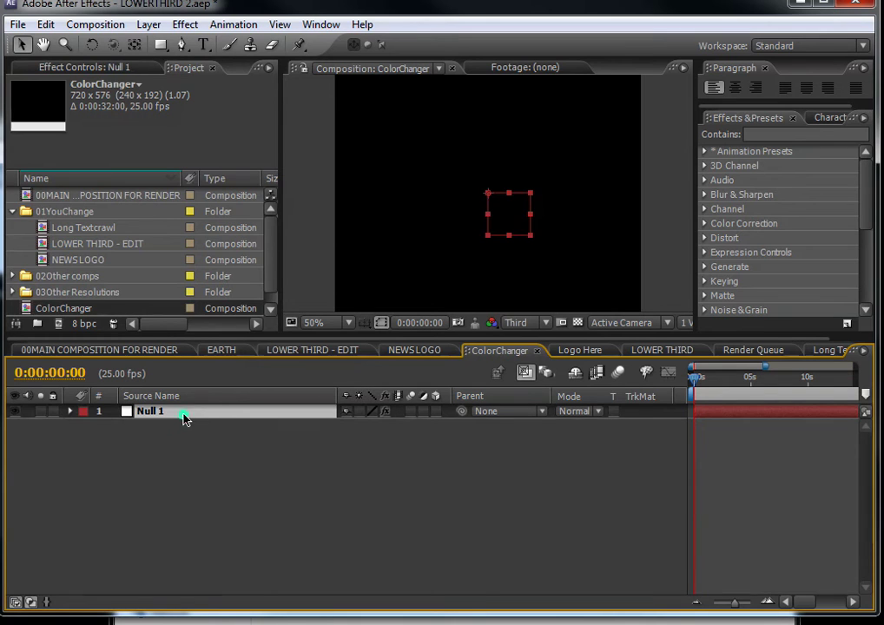
# - Show and lock the effect controls of Null 1, and return to 00MAIN COMPOSITION FOR RENDER
pyautogui.click(69, 66)
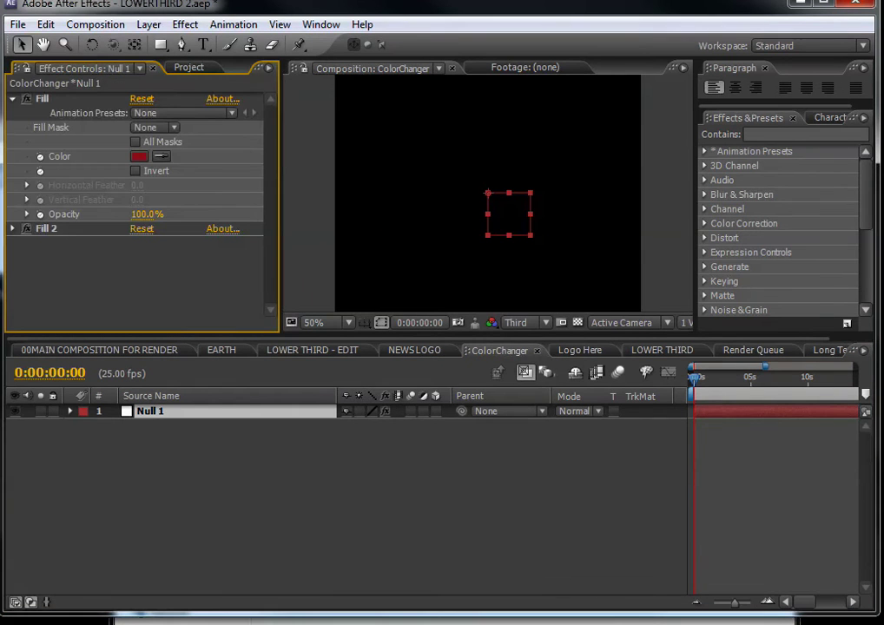
pyautogui.click(27, 69)
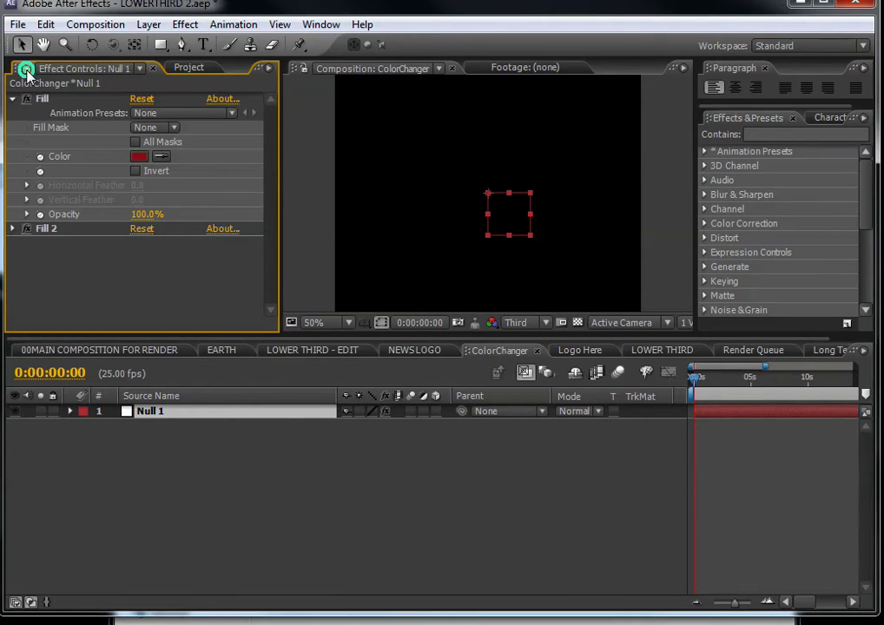
pyautogui.click(93, 349)
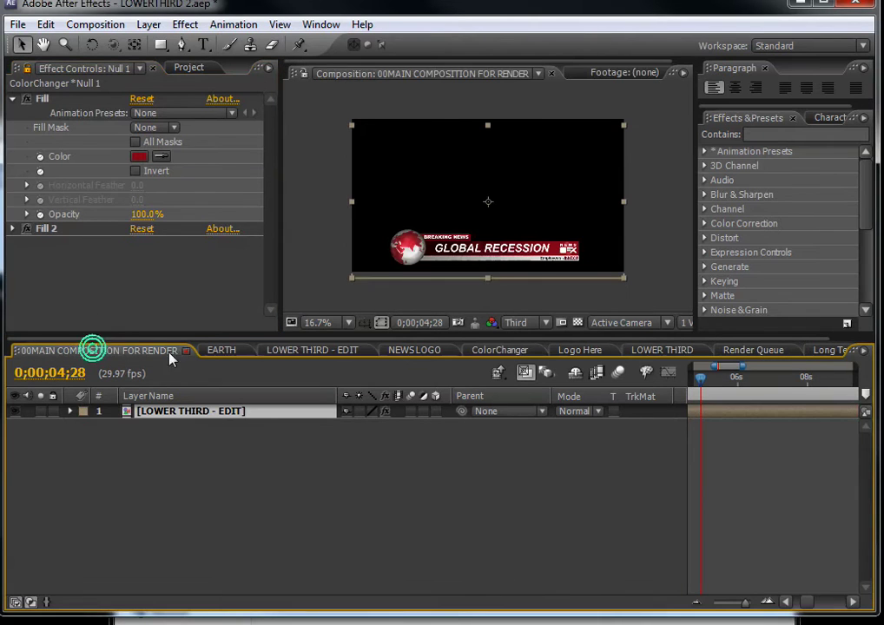
# - Open the color setting of Null 1's first Fill effect and copy the hex code 1132B0 from the text note
pyautogui.click(139, 158)
pyautogui.moveTo(235, 304); pyautogui.dragTo(166, 190)
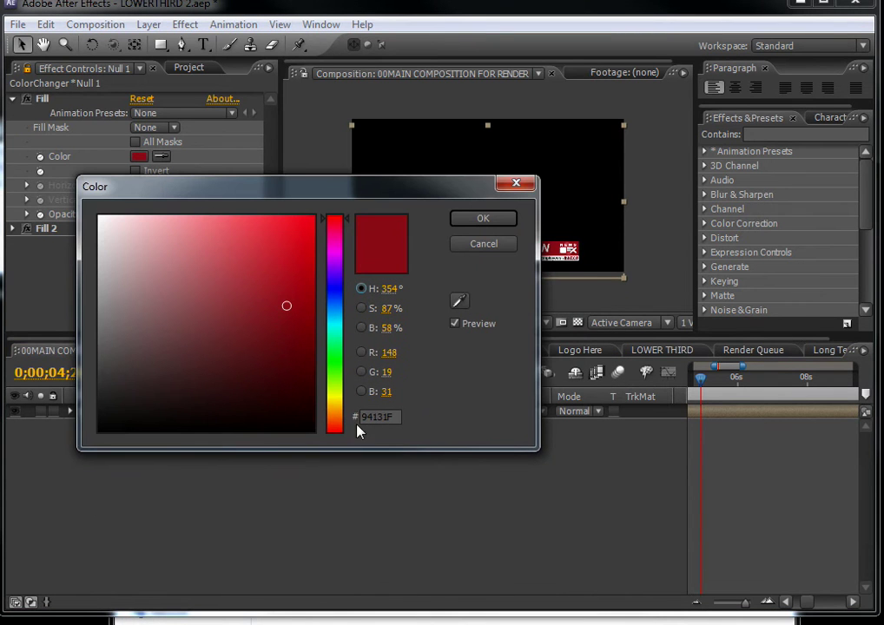
pyautogui.hotkey('alt', 'Tab')
pyautogui.hotkey('alt', 'space')
pyautogui.press('m')
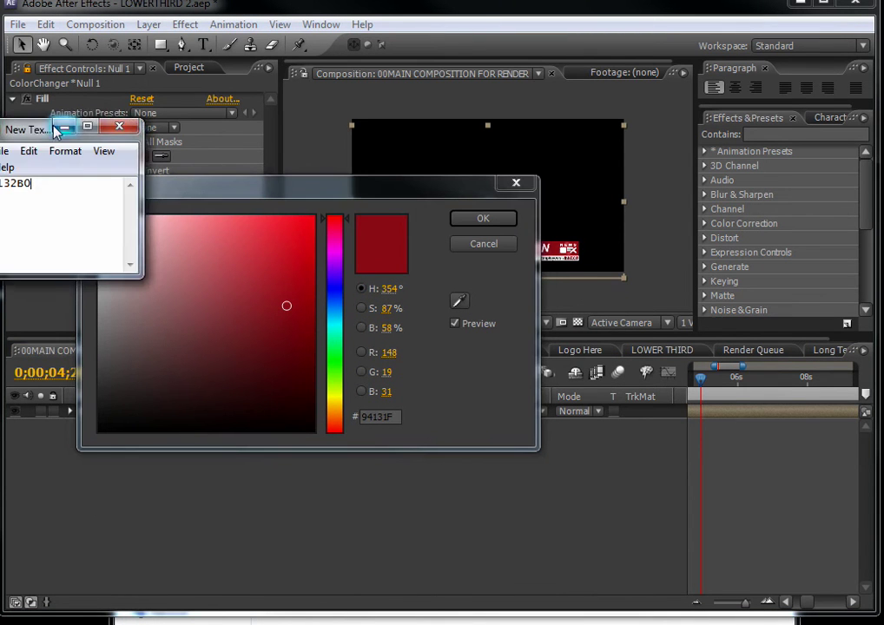
pyautogui.moveTo(31, 129); pyautogui.dragTo(538, 418)
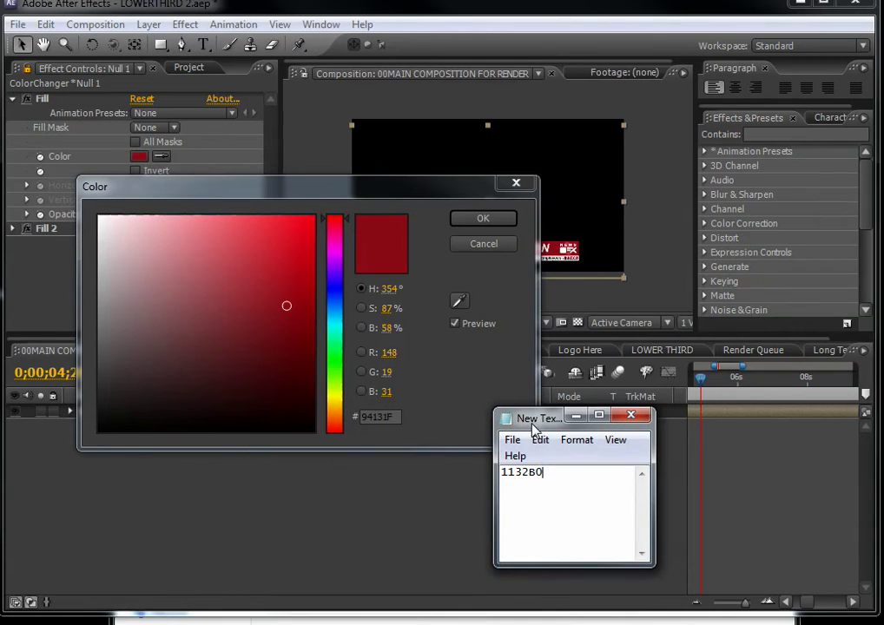
pyautogui.doubleClick(565, 470)
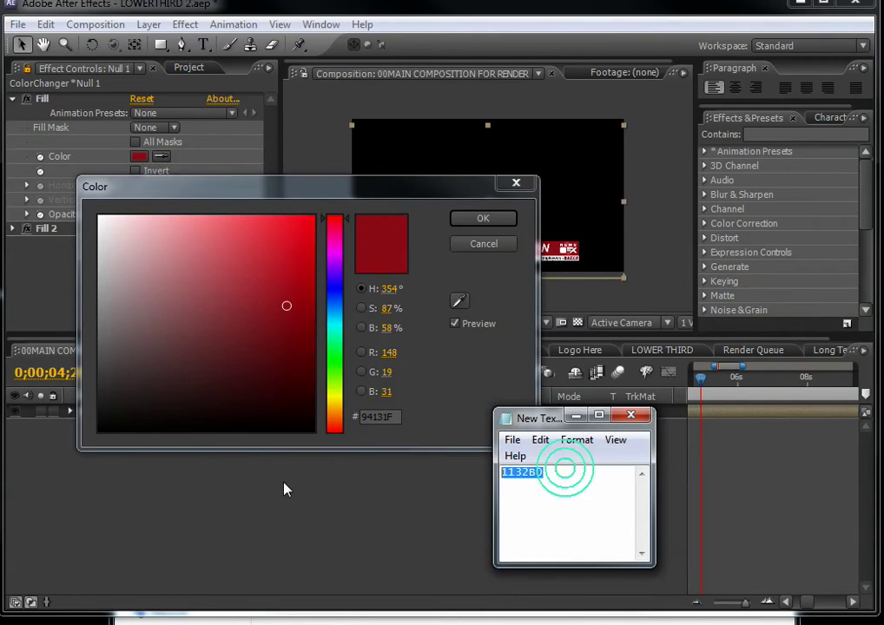
pyautogui.rightClick(532, 477)
pyautogui.click(571, 530)
# - Set the Fill color to 1132B0 and go to 0;00;15;02 to check the recolored lower third
pyautogui.click(381, 417)
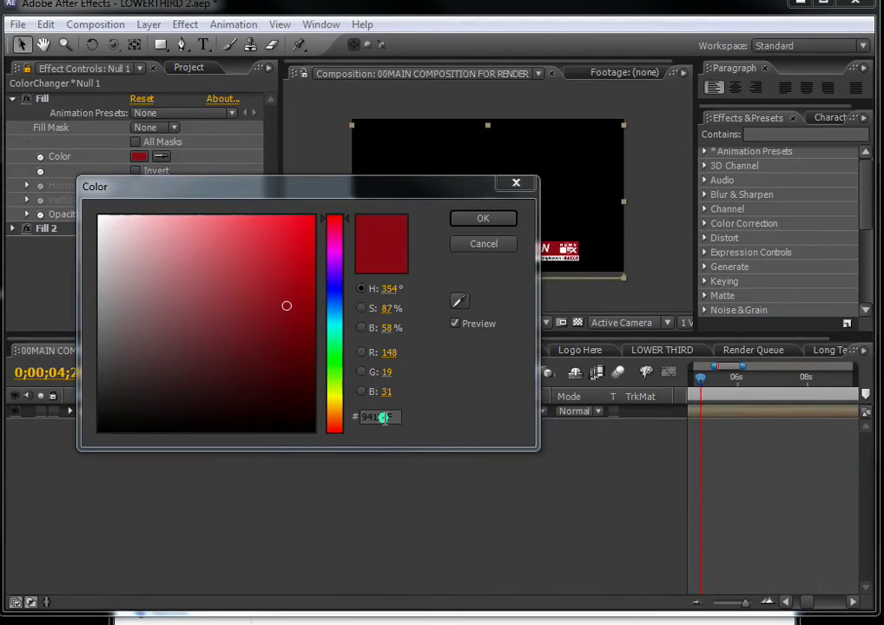
pyautogui.doubleClick(384, 418)
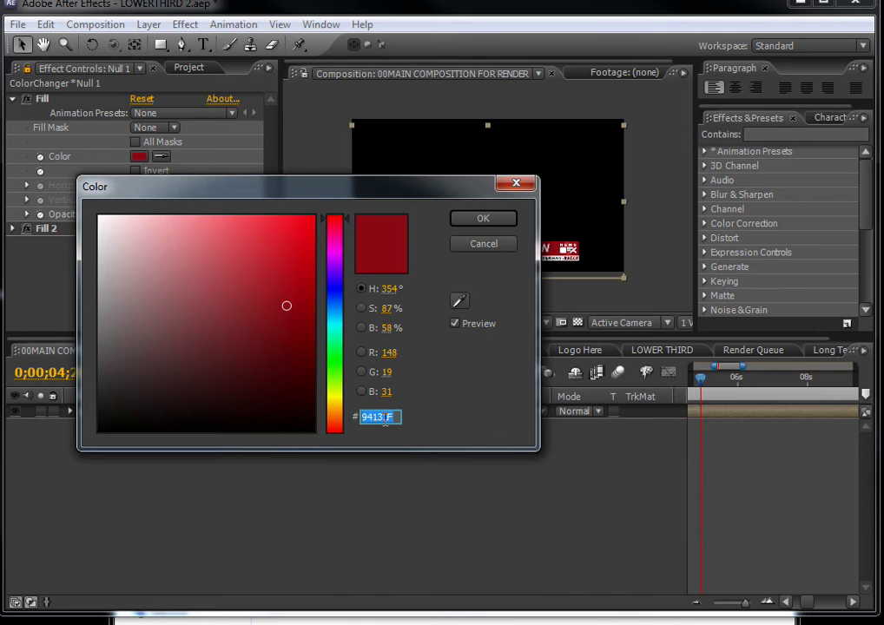
pyautogui.press('BackSpace')
pyautogui.write('1132B0')
pyautogui.click(499, 218)
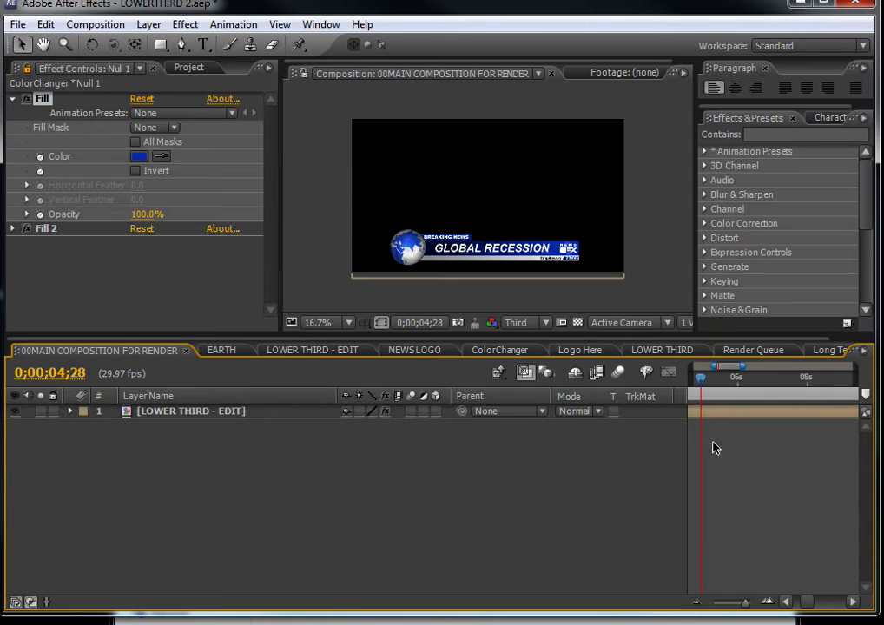
pyautogui.press(';')
pyautogui.moveTo(714, 387); pyautogui.dragTo(768, 387)
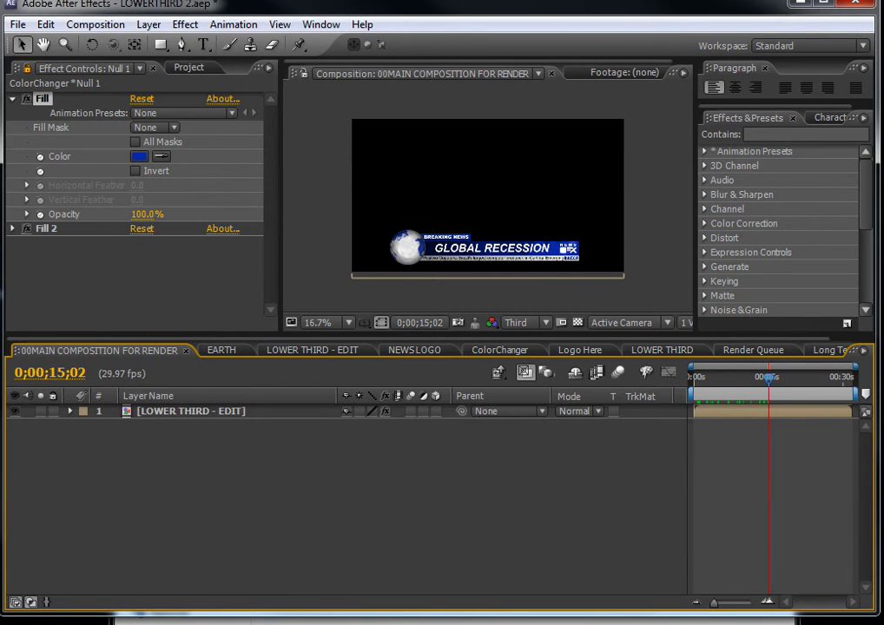
# - Import ExodusRAWPreviewh265.mov from the file explorer and place it beneath the LOWER THIRD - EDIT layer
pyautogui.click(193, 68)
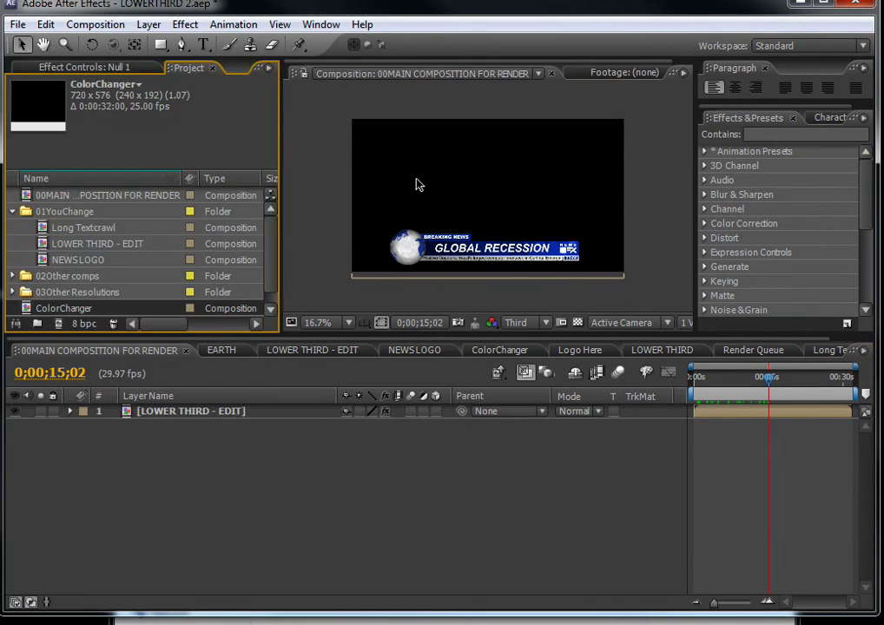
pyautogui.click(158, 478)
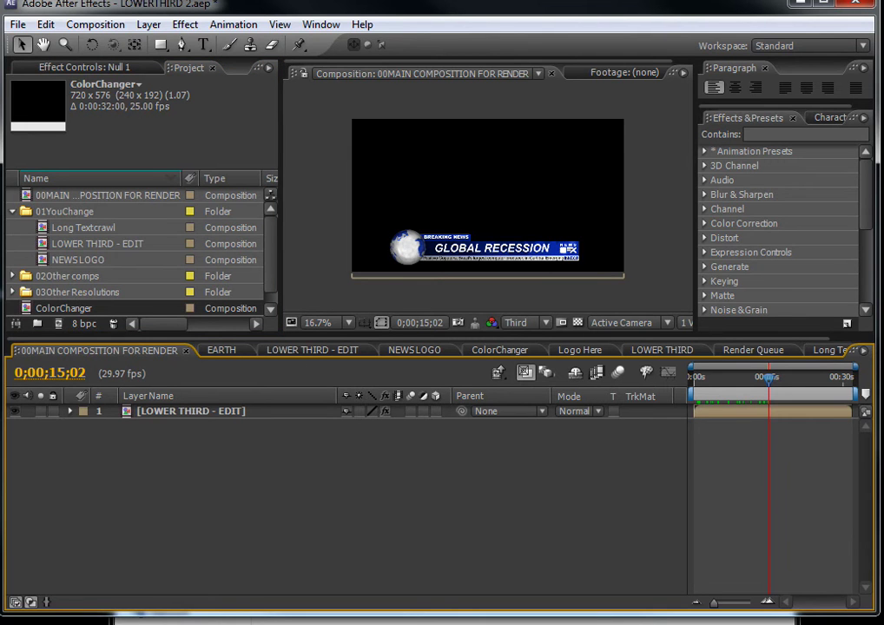
pyautogui.hotkey('alt', 'Tab')
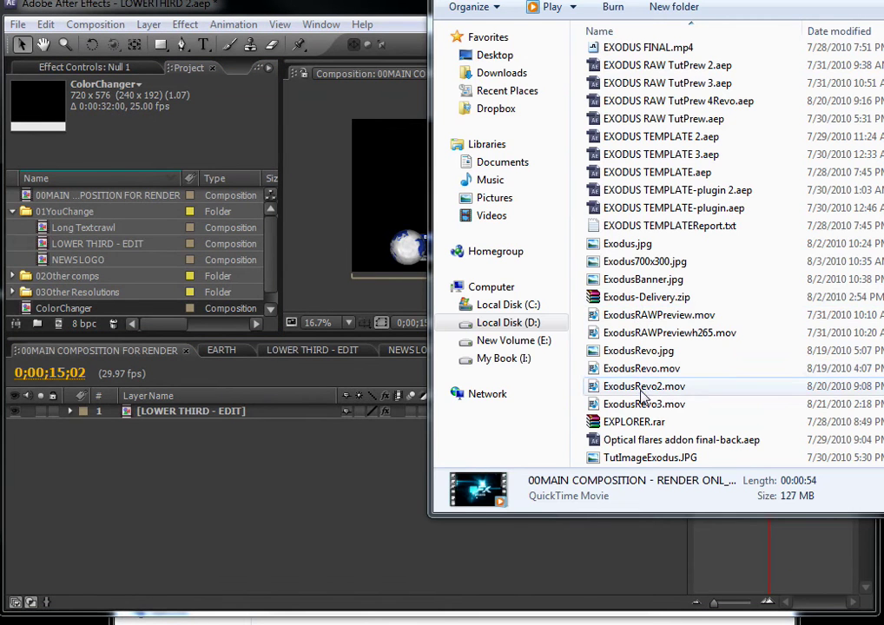
pyautogui.moveTo(660, 335); pyautogui.dragTo(74, 234)
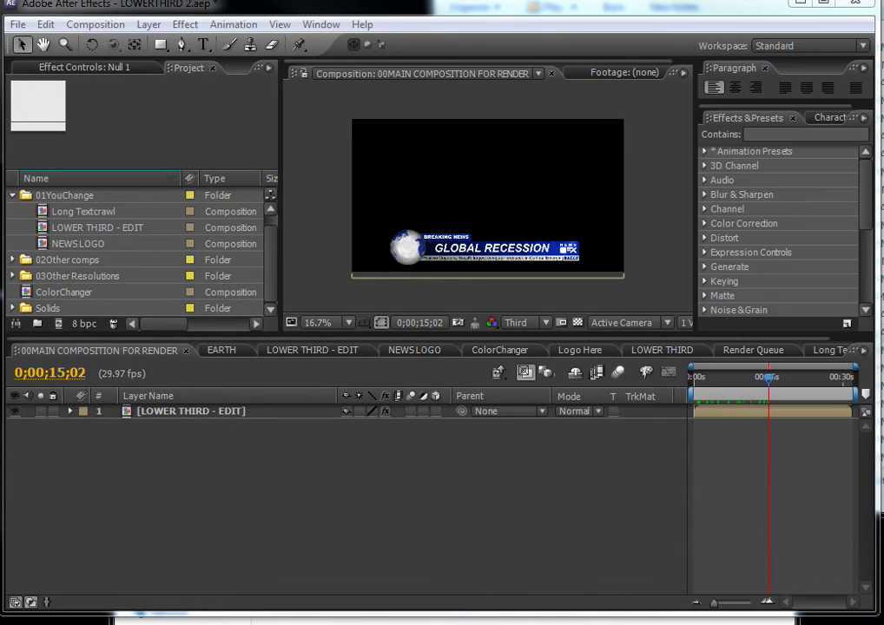
pyautogui.moveTo(131, 309); pyautogui.dragTo(239, 531)
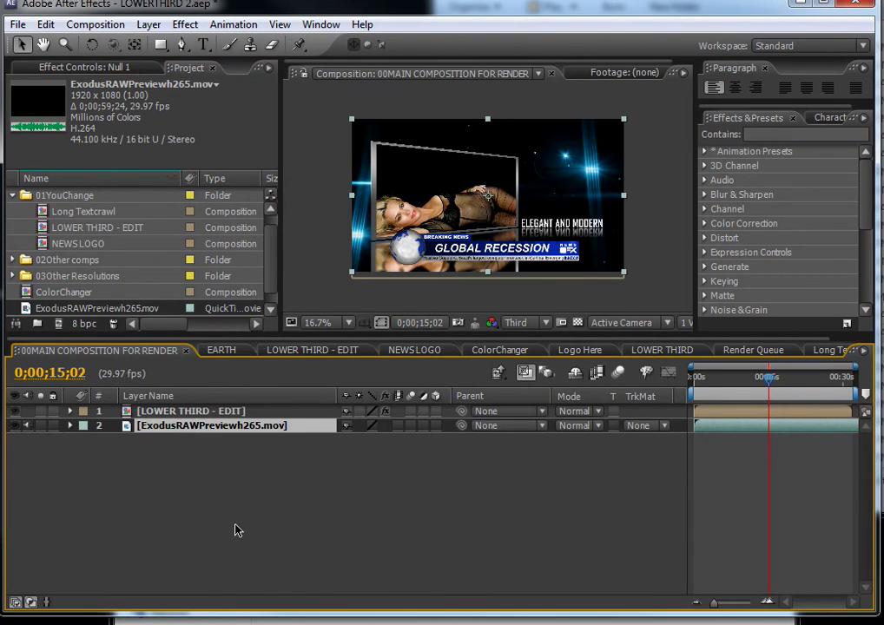
# - Preview the lower third over the footage up to 0;00;12;10, and hide the ExodusRAWPreviewh265.mov layer
pyautogui.click(702, 378)
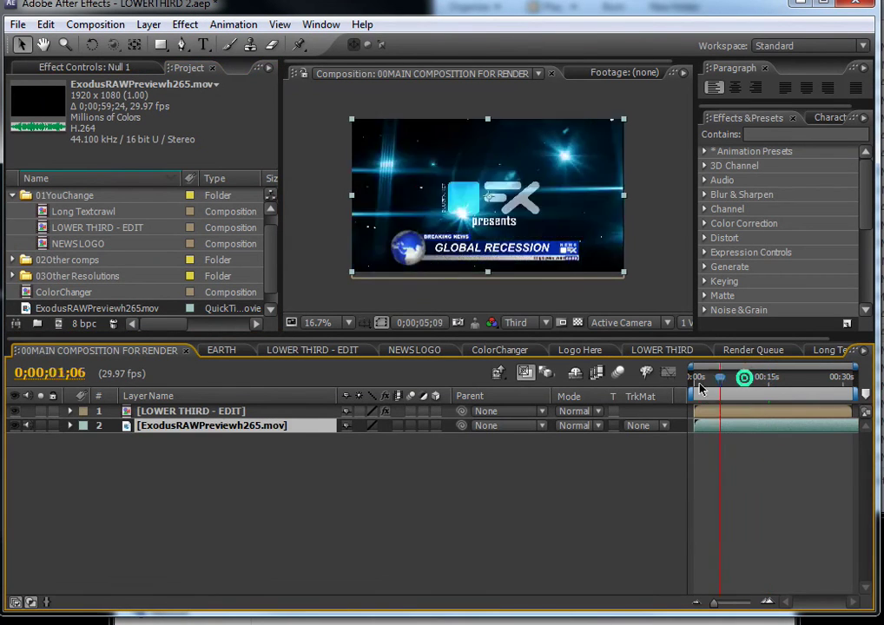
pyautogui.moveTo(711, 389); pyautogui.dragTo(755, 377)
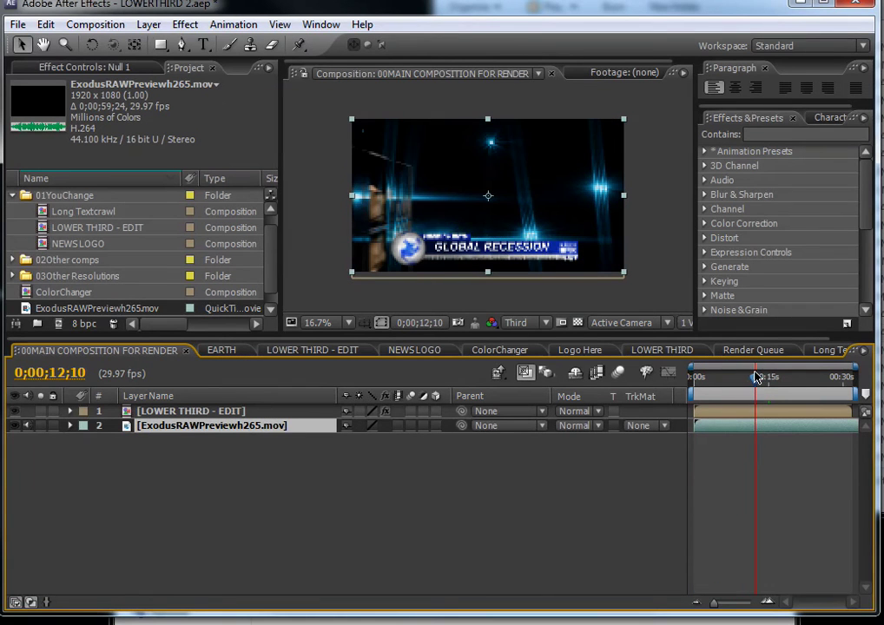
pyautogui.click(15, 412)
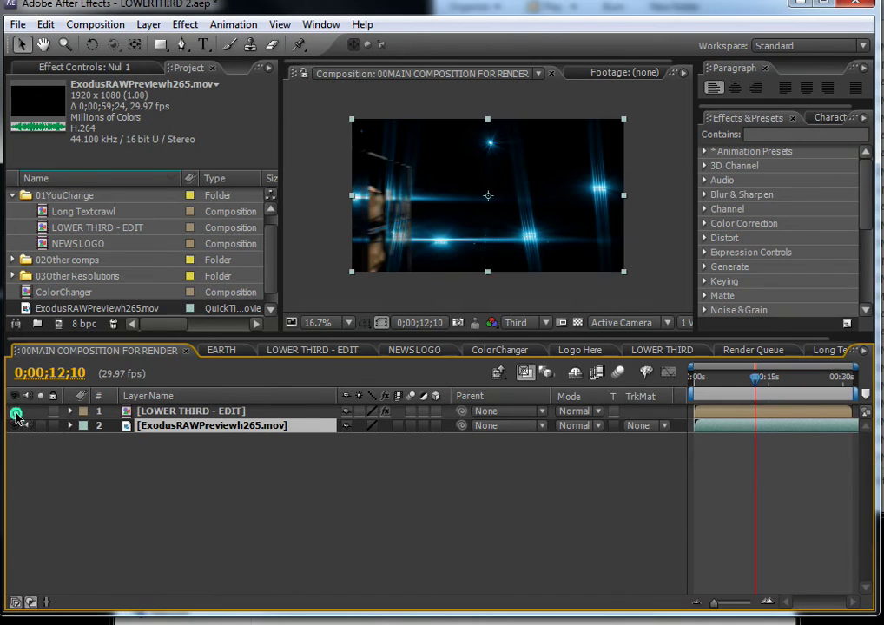
pyautogui.click(15, 413)
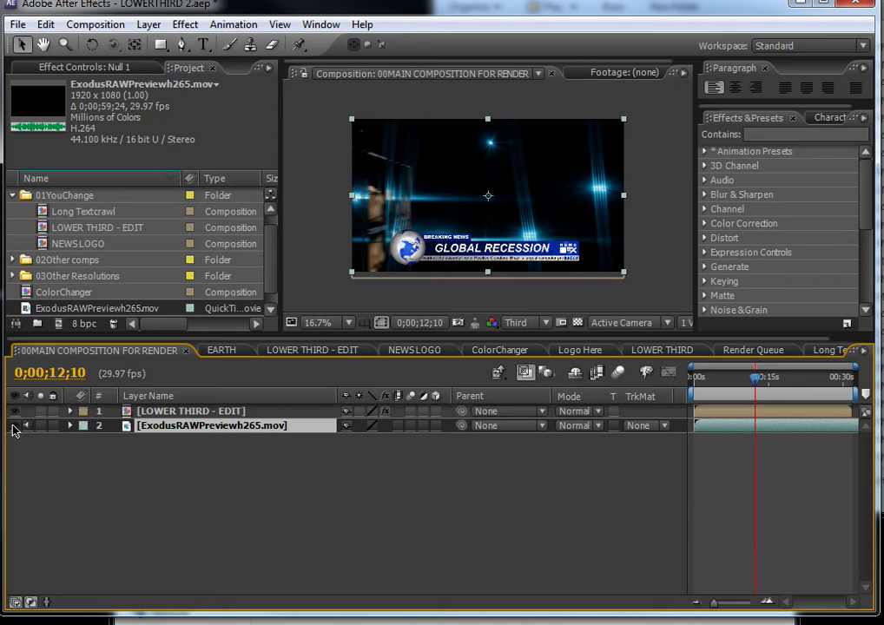
pyautogui.click(14, 425)
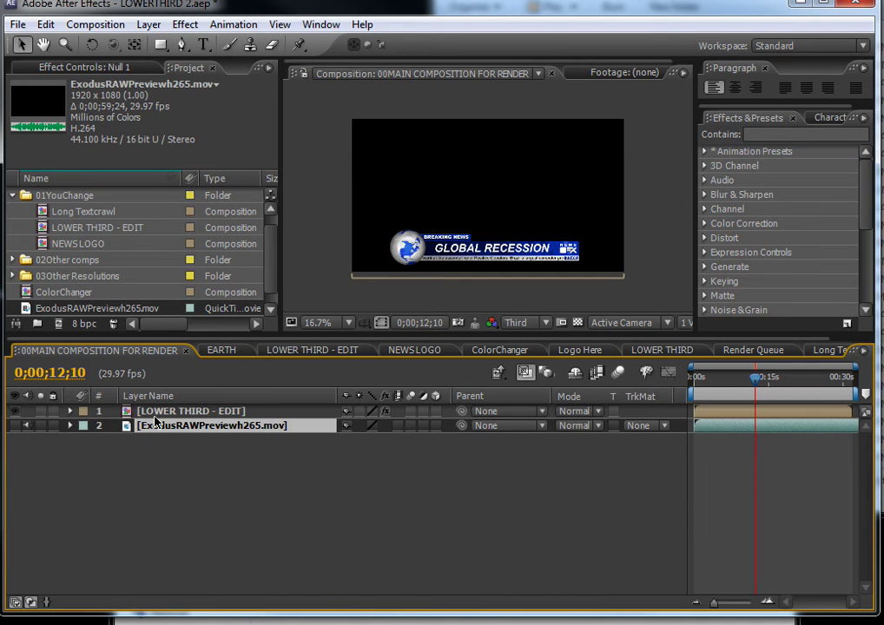
# - Add 00MAIN COMPOSITION FOR RENDER to the render queue and open the queued item's output module settings
pyautogui.click(95, 25)
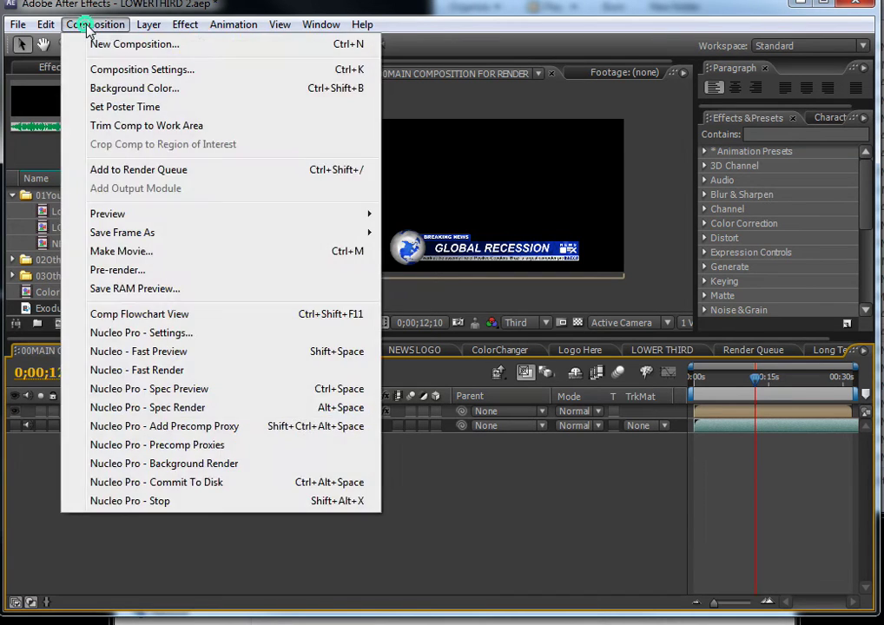
pyautogui.click(171, 251)
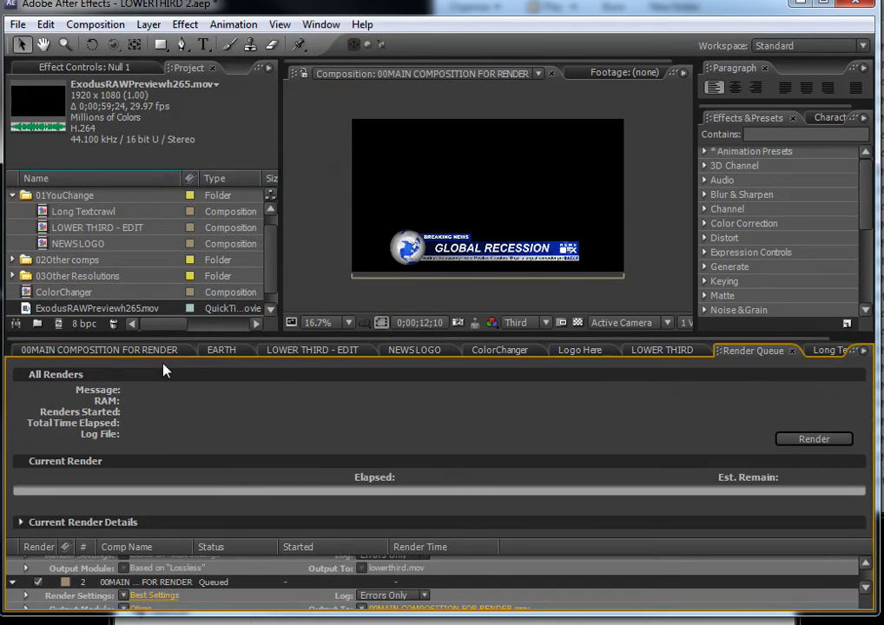
pyautogui.moveTo(167, 337); pyautogui.dragTo(188, 180)
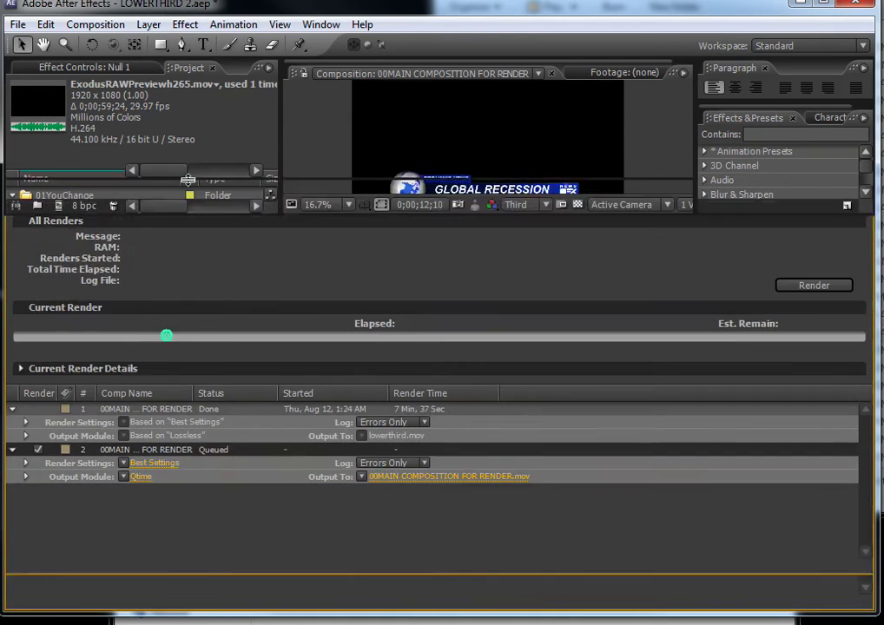
pyautogui.click(142, 478)
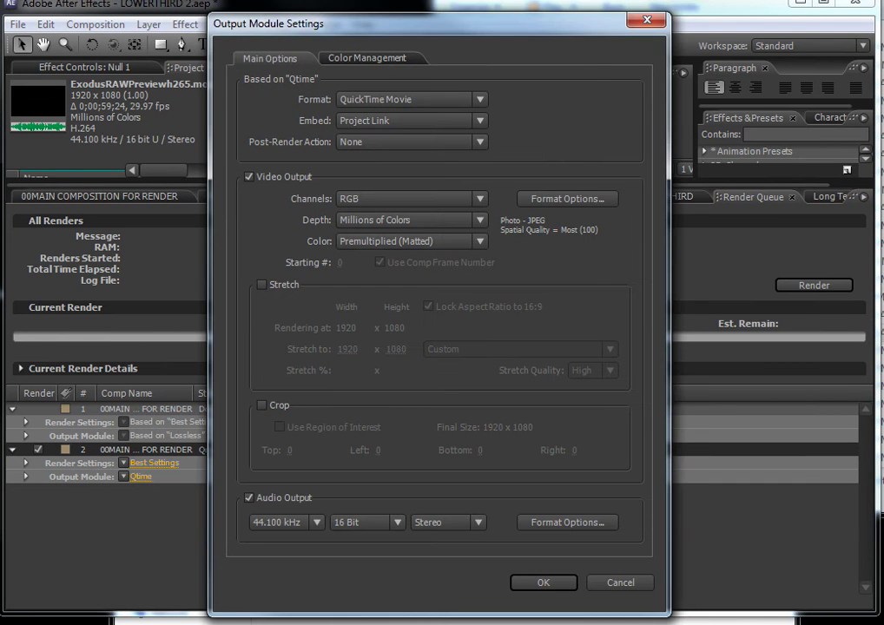
pyautogui.moveTo(283, 29); pyautogui.dragTo(223, 26)
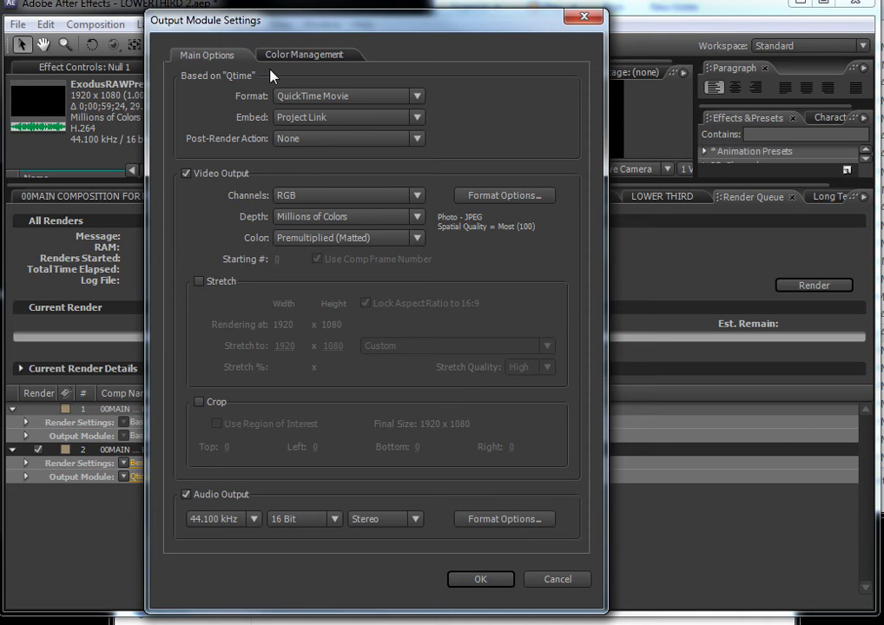
pyautogui.moveTo(325, 31)
pyautogui.mouseDown()
pyautogui.moveTo(140, 27)
pyautogui.moveTo(313, 32)
pyautogui.mouseUp()
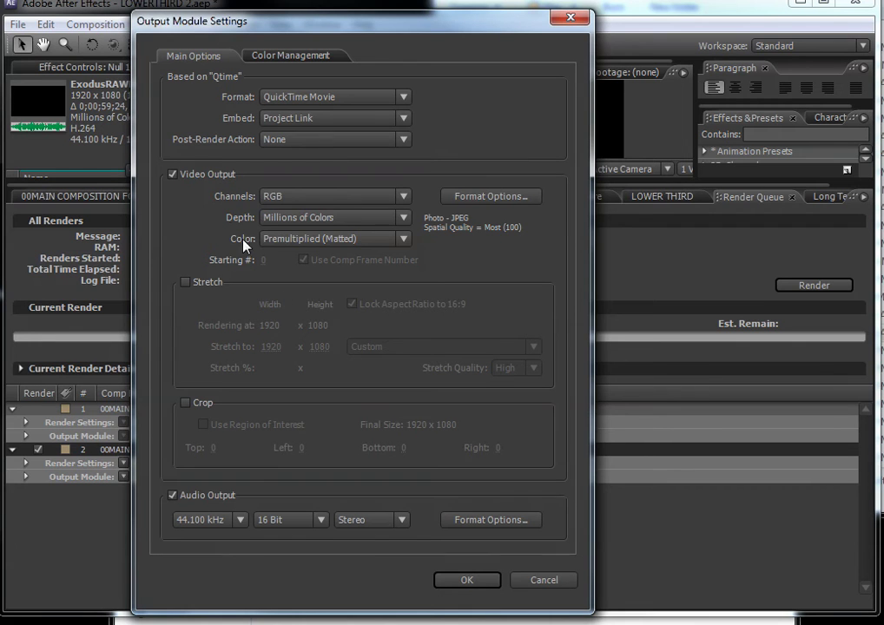
# - Examine the output format and its video compression settings without changing them
pyautogui.click(323, 94)
pyautogui.click(323, 94)
pyautogui.click(479, 198)
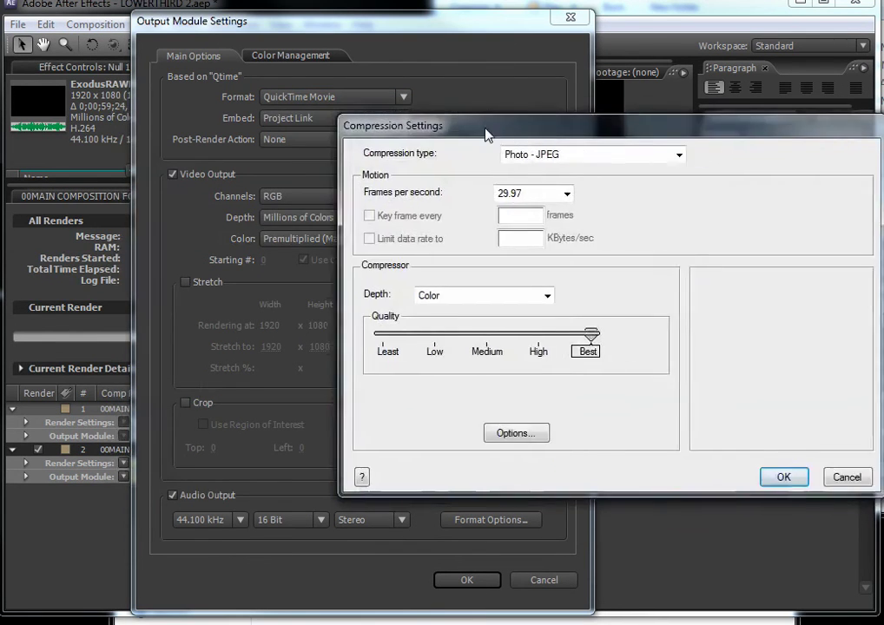
pyautogui.moveTo(487, 132); pyautogui.dragTo(353, 116)
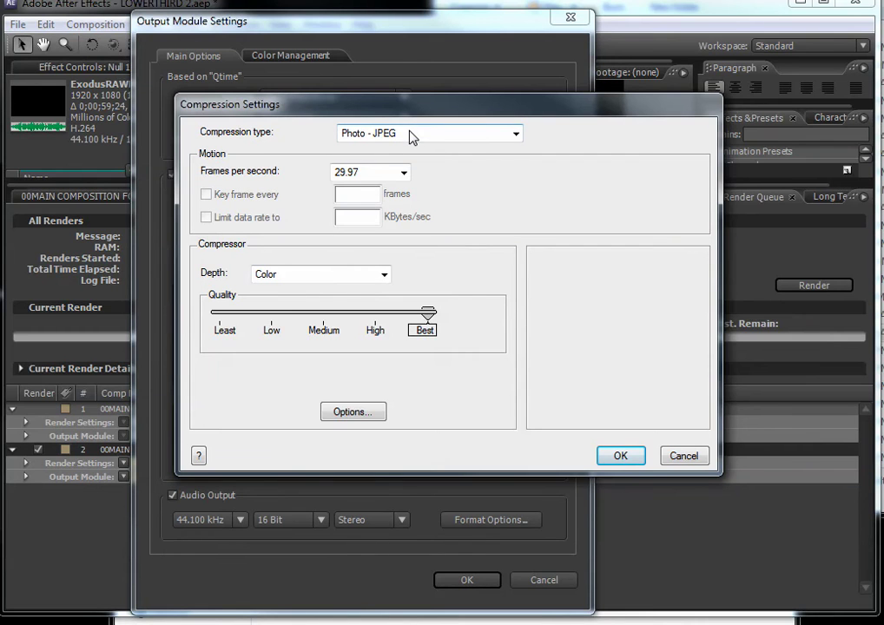
pyautogui.click(678, 457)
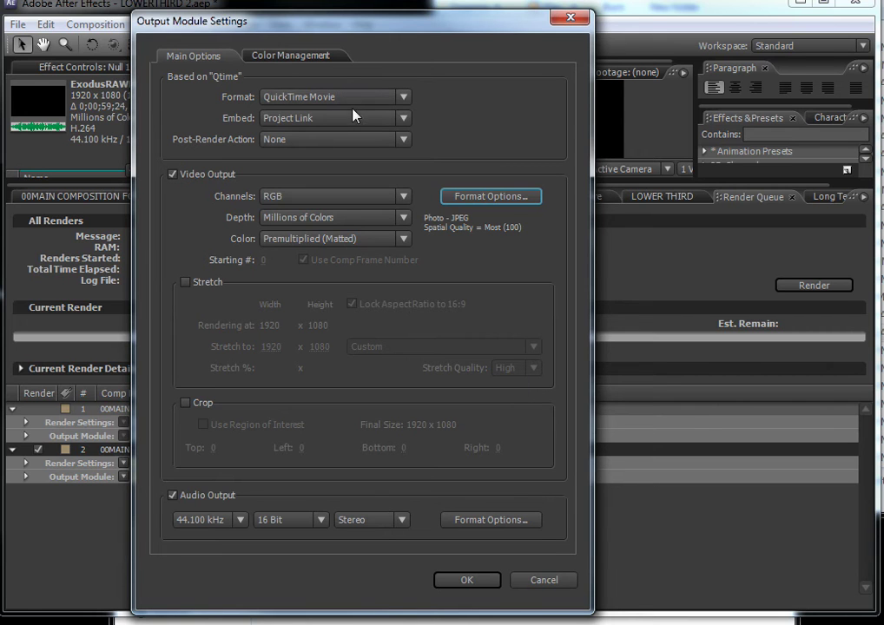
# - Set the video compression type to PNG with a depth of Millions of Colors+
pyautogui.click(477, 200)
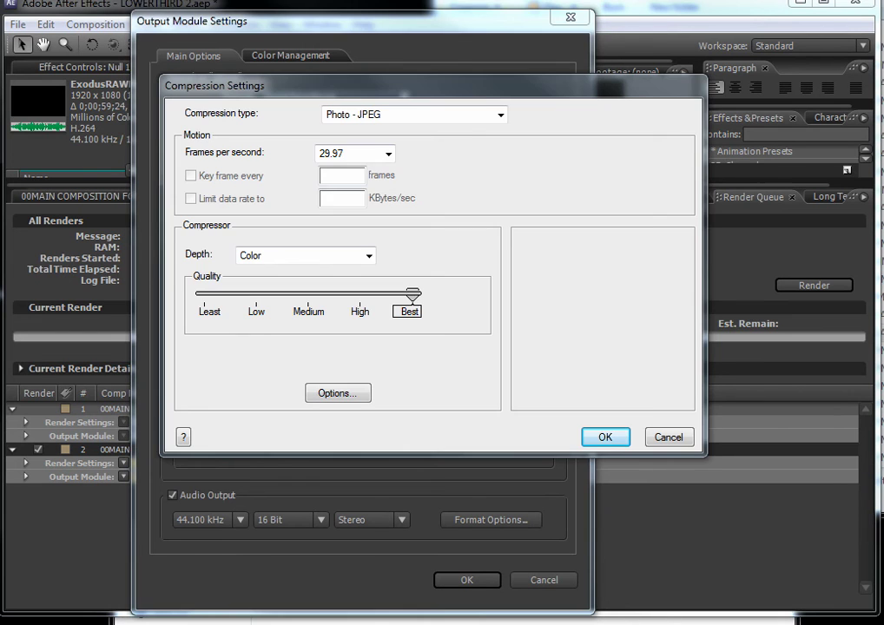
pyautogui.click(476, 114)
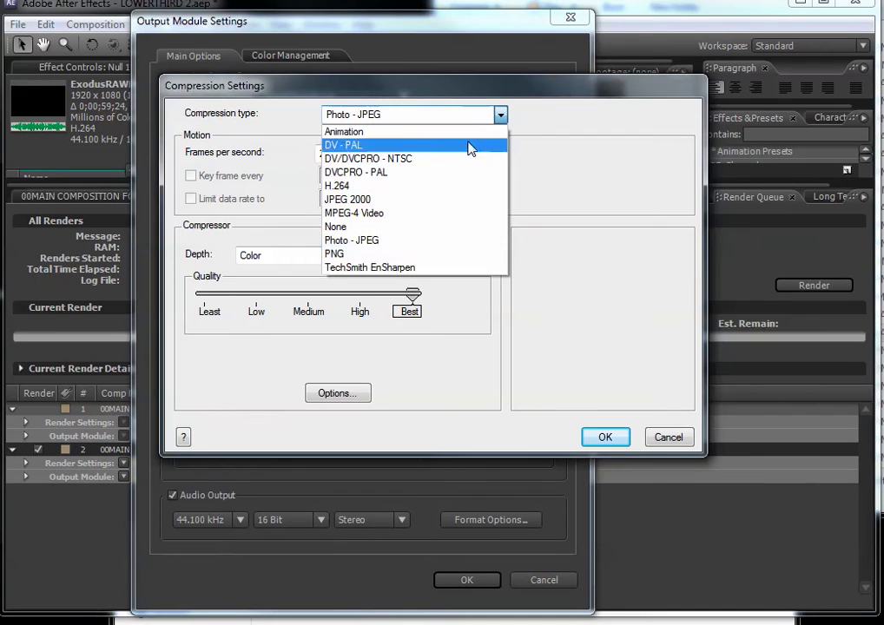
pyautogui.click(352, 255)
pyautogui.click(316, 257)
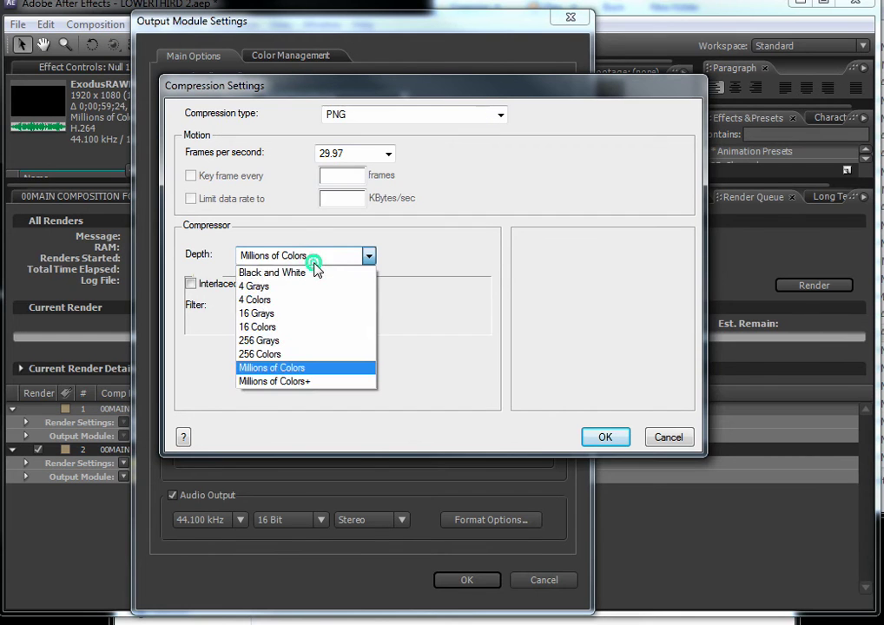
pyautogui.click(267, 383)
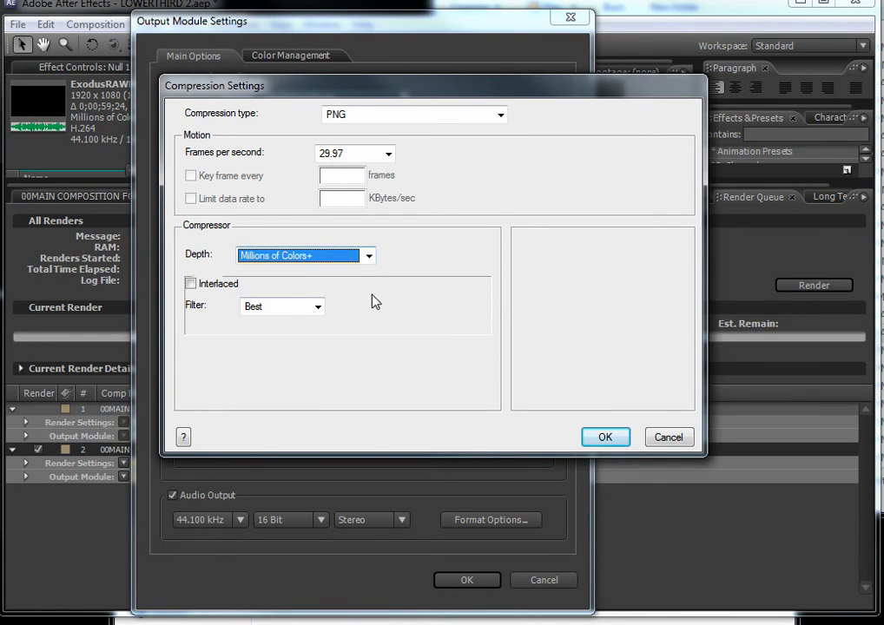
pyautogui.click(600, 441)
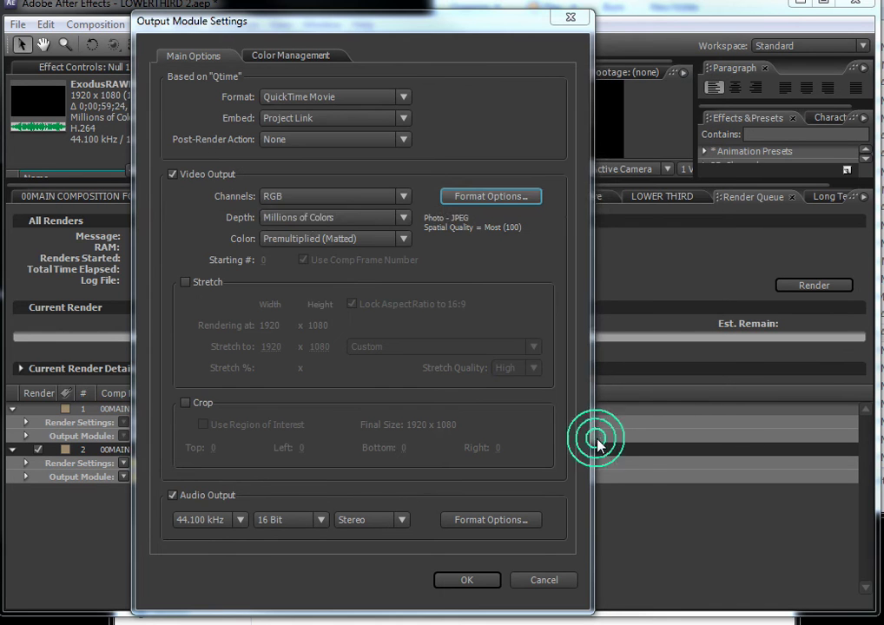
# - Turn off audio output in the output module settings and accept the PNG render settings
pyautogui.click(173, 496)
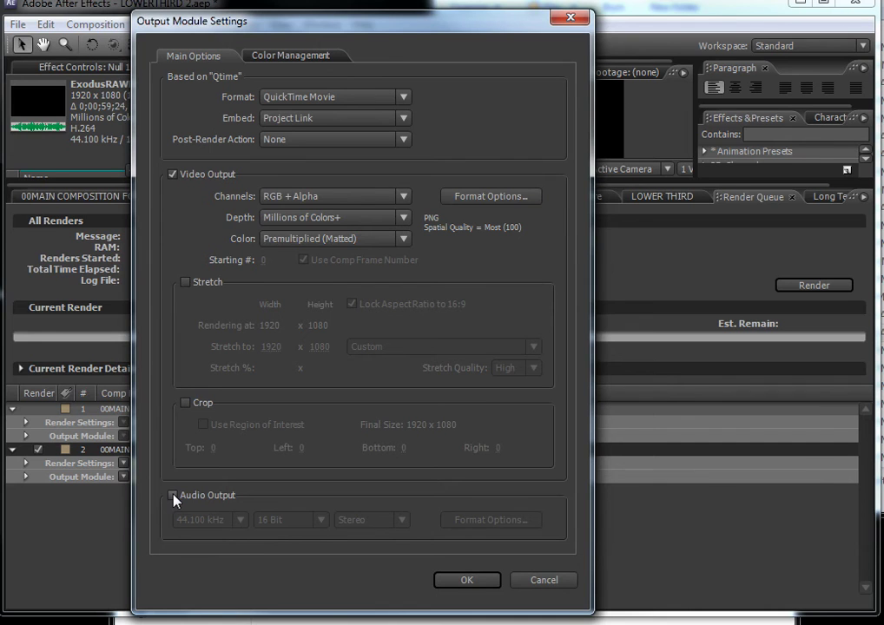
pyautogui.click(173, 495)
pyautogui.click(173, 495)
pyautogui.click(466, 580)
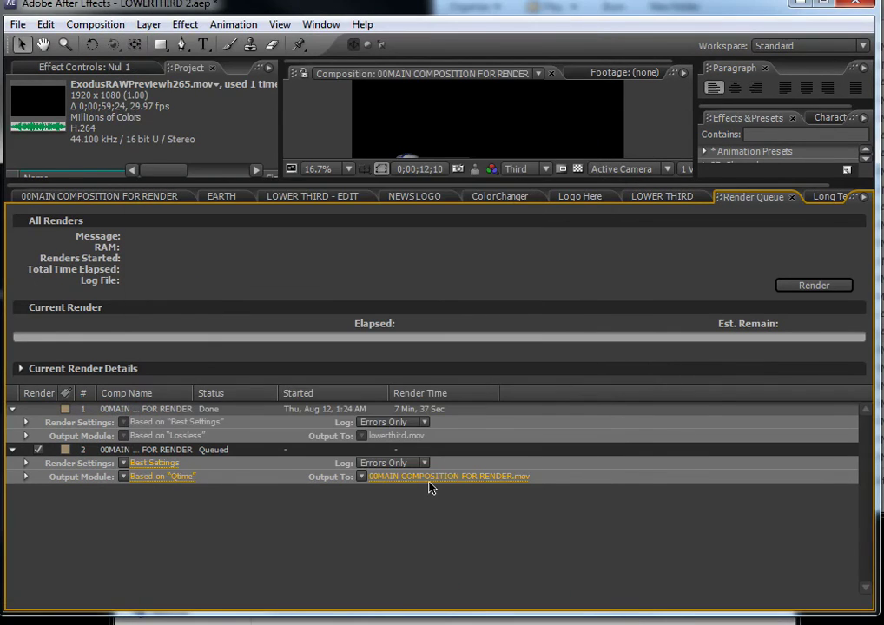
pyautogui.scroll(-2, 442, 120)
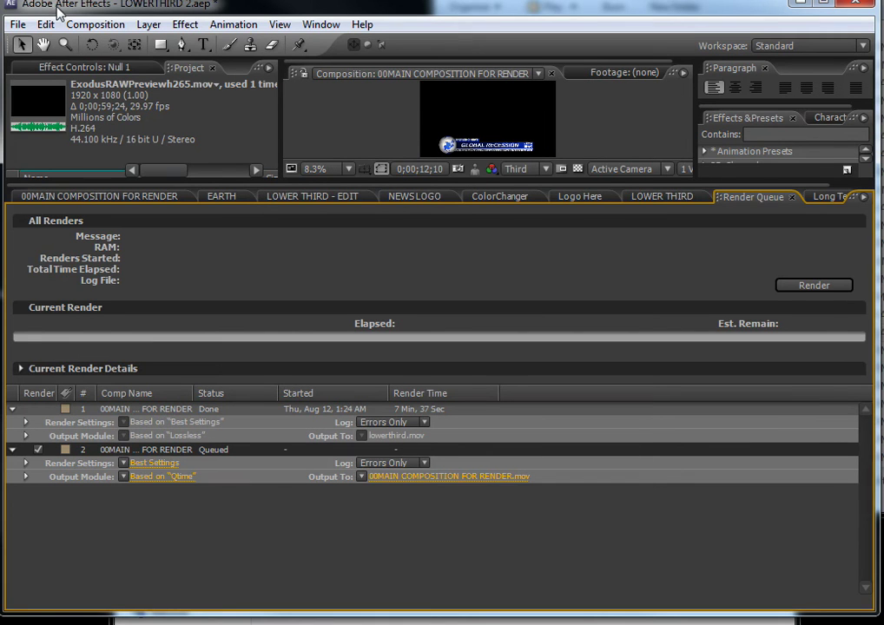
# - Switch to the file explorer and open NEWS COUNTDOWN 2.aep from NEWS COUNTDOWN folder with Adobe After Effects CS3, discarding the changes to LOWERTHIRD 2.aep
pyautogui.moveTo(54, 5); pyautogui.dragTo(53, 10)
pyautogui.hotkey('alt', 'Tab')
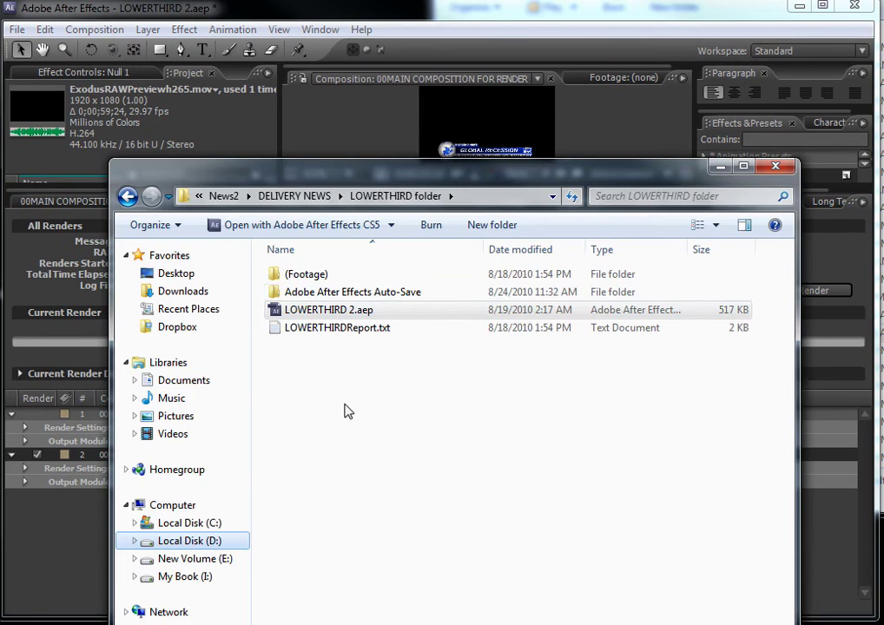
pyautogui.click(127, 195)
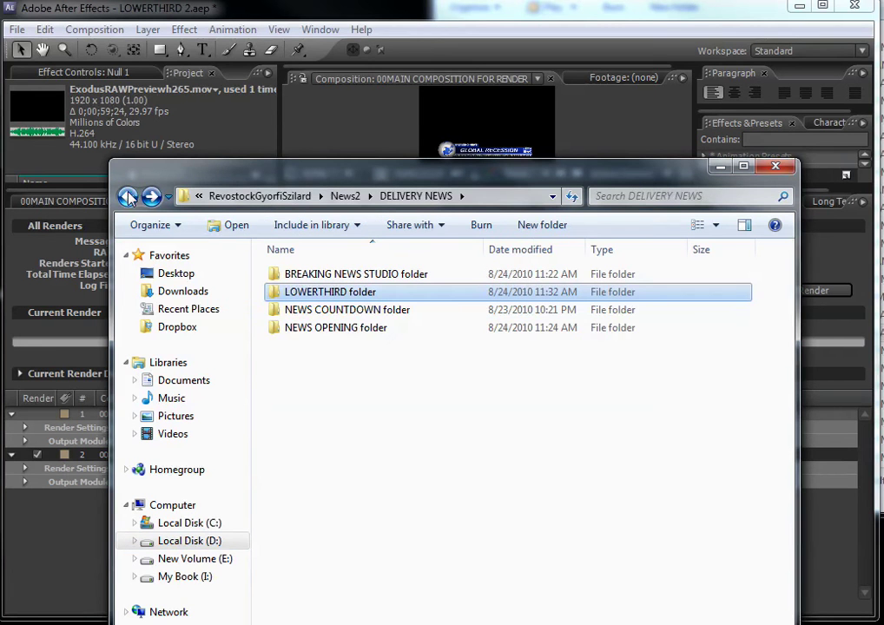
pyautogui.doubleClick(307, 312)
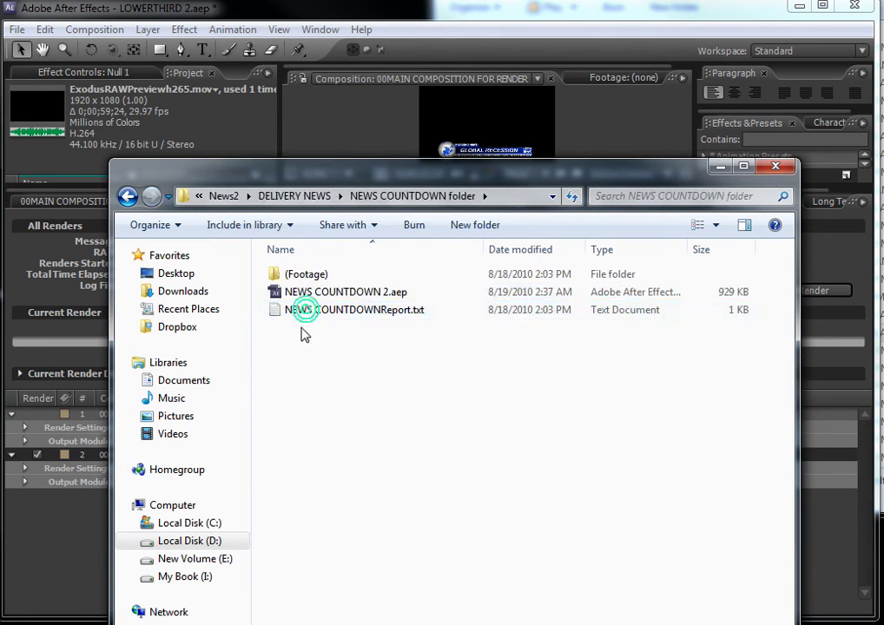
pyautogui.click(310, 298)
pyautogui.rightClick(311, 297)
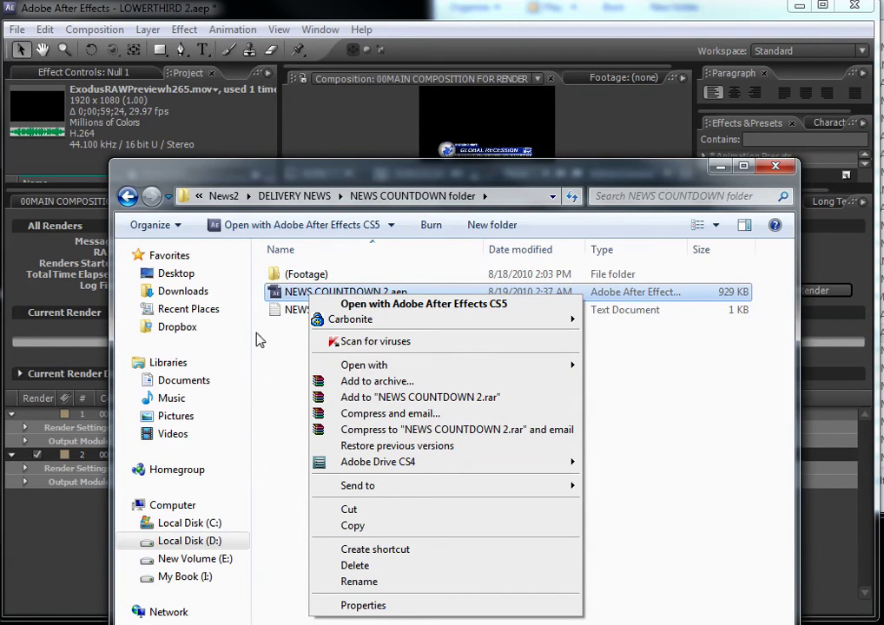
pyautogui.moveTo(378, 372)
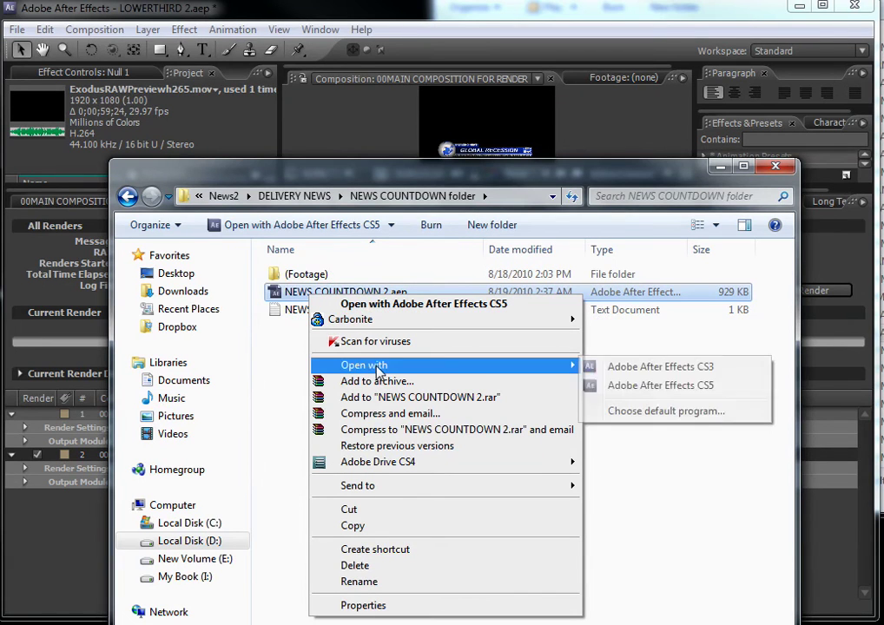
pyautogui.click(677, 373)
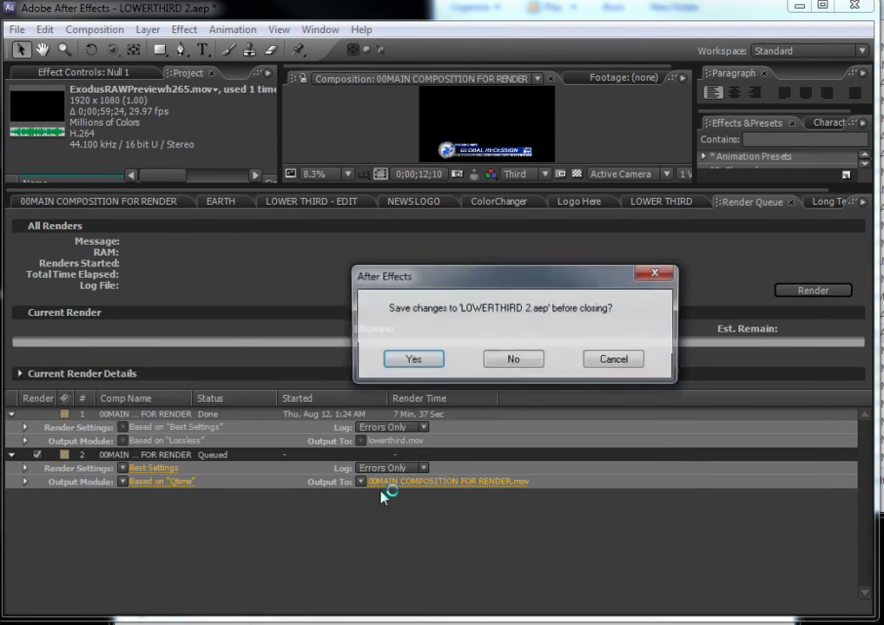
pyautogui.click(517, 362)
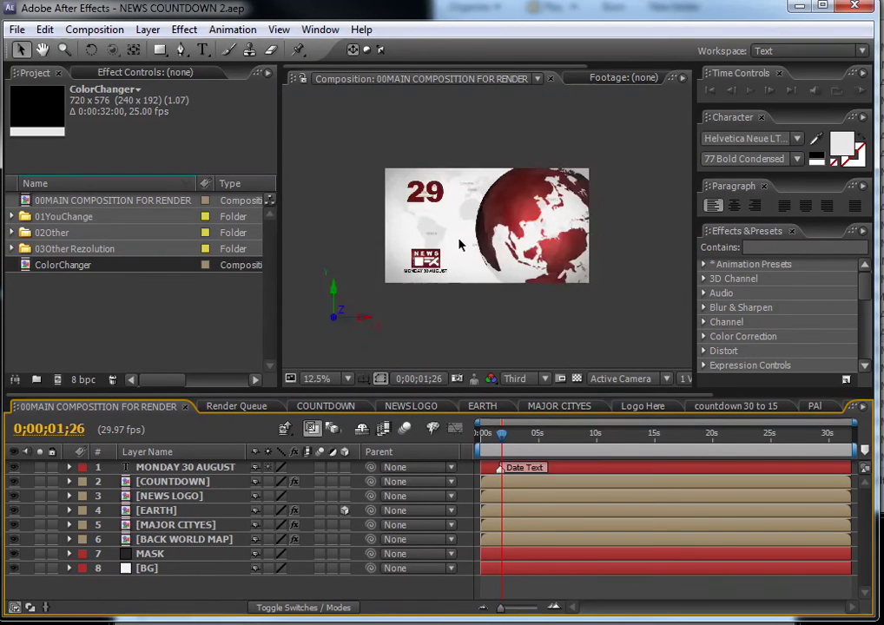
# - Enlarge the timeline area, expand the 01YouChange project folder and select the Logo Here composition in it
pyautogui.press(',')
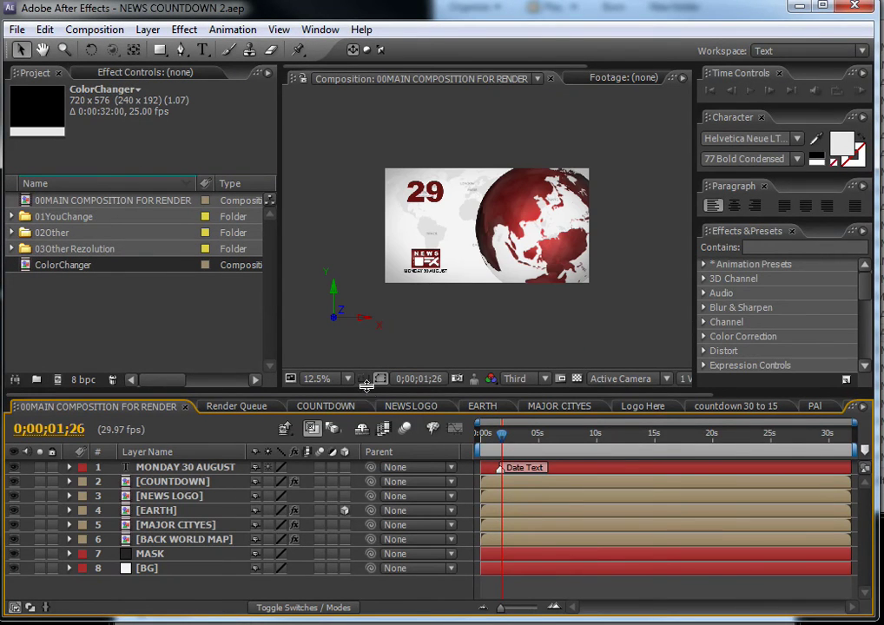
pyautogui.moveTo(364, 387); pyautogui.dragTo(360, 346)
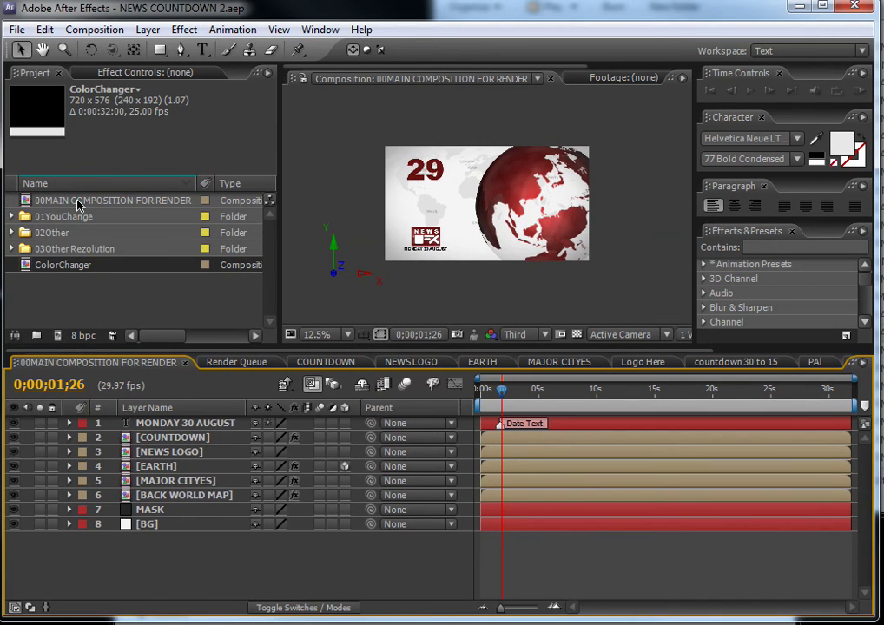
pyautogui.click(77, 201)
pyautogui.click(12, 218)
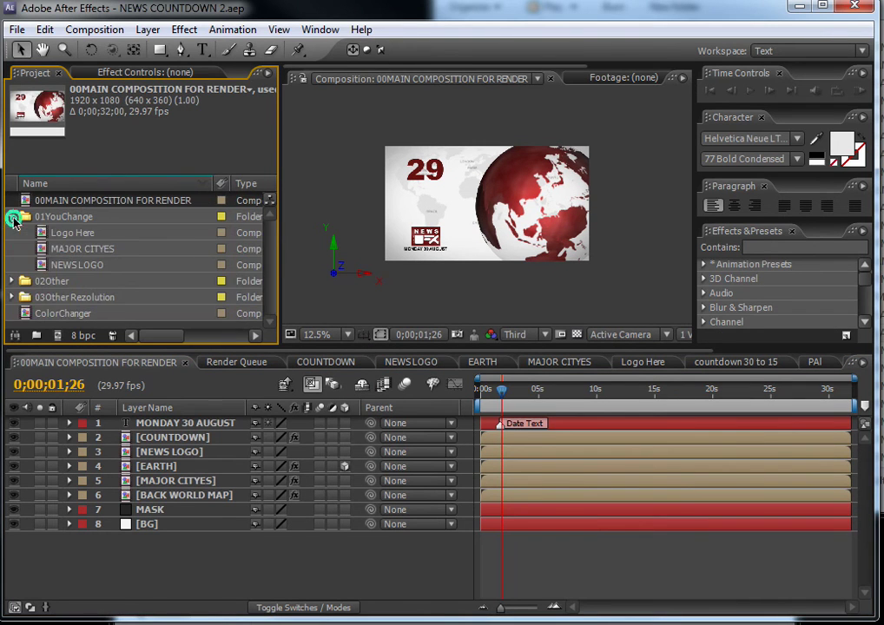
pyautogui.click(60, 234)
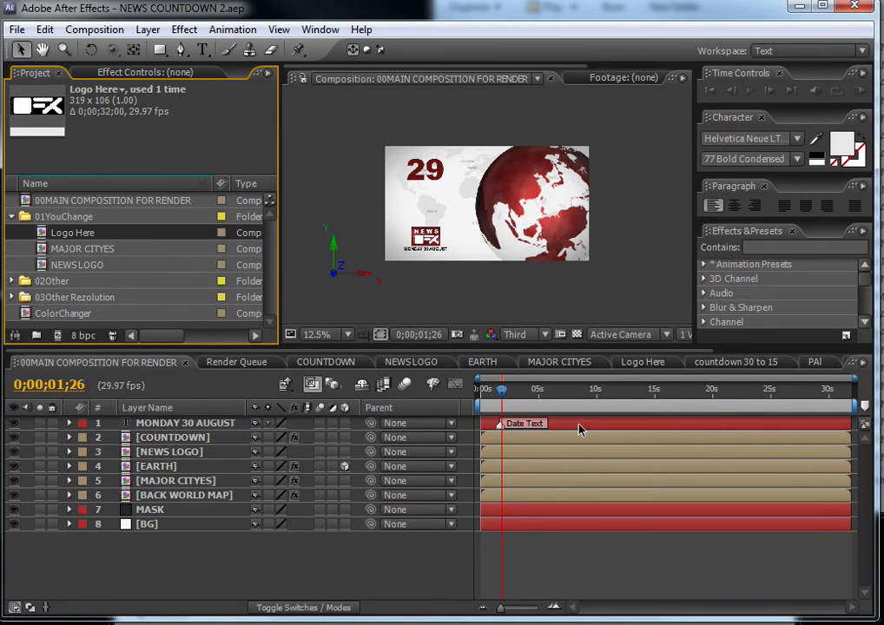
# - Inspect the MONDAY 30 AUGUST date text layer in the enlarged preview and enter its text editing without changing the wording
pyautogui.click(579, 429)
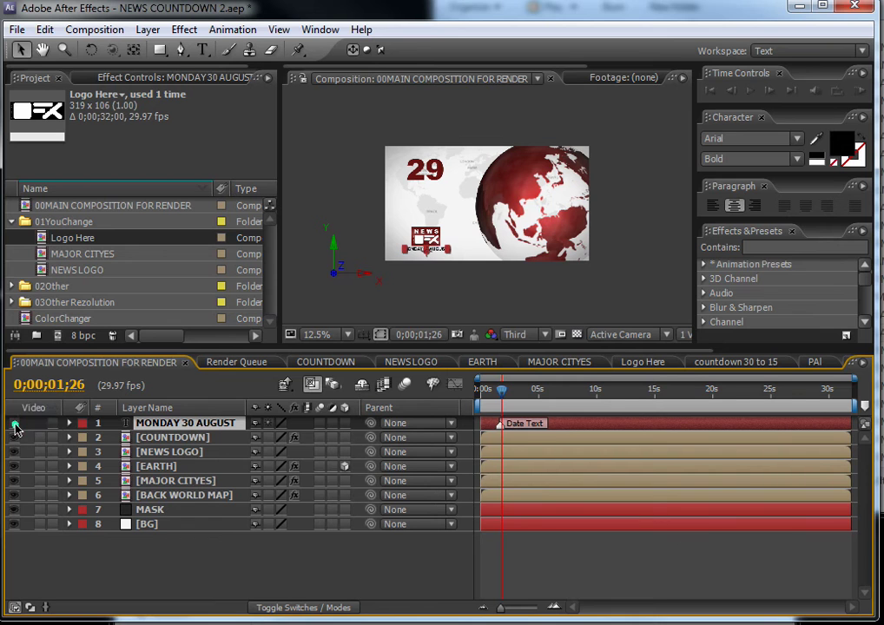
pyautogui.click(326, 555)
pyautogui.press('.')
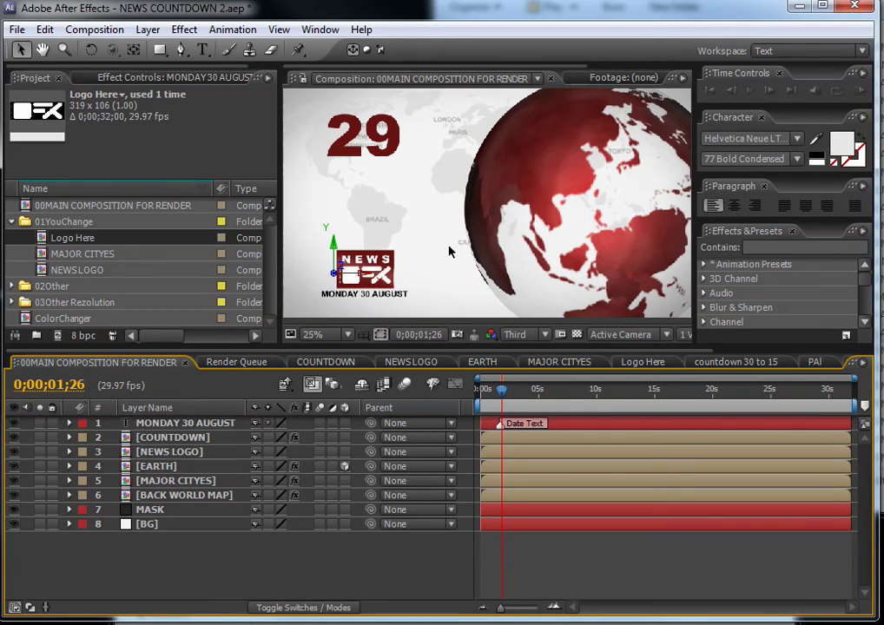
pyautogui.click(627, 426)
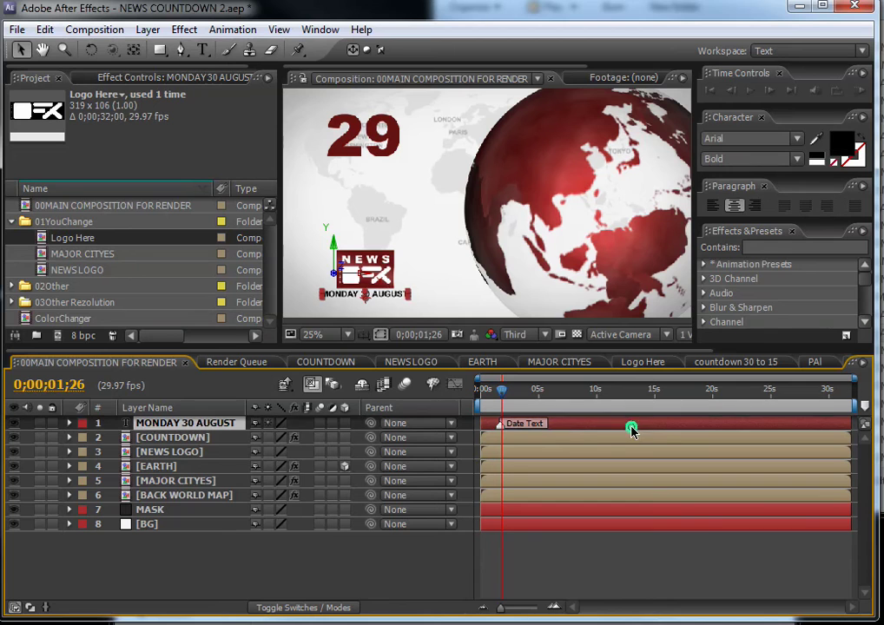
pyautogui.doubleClick(163, 426)
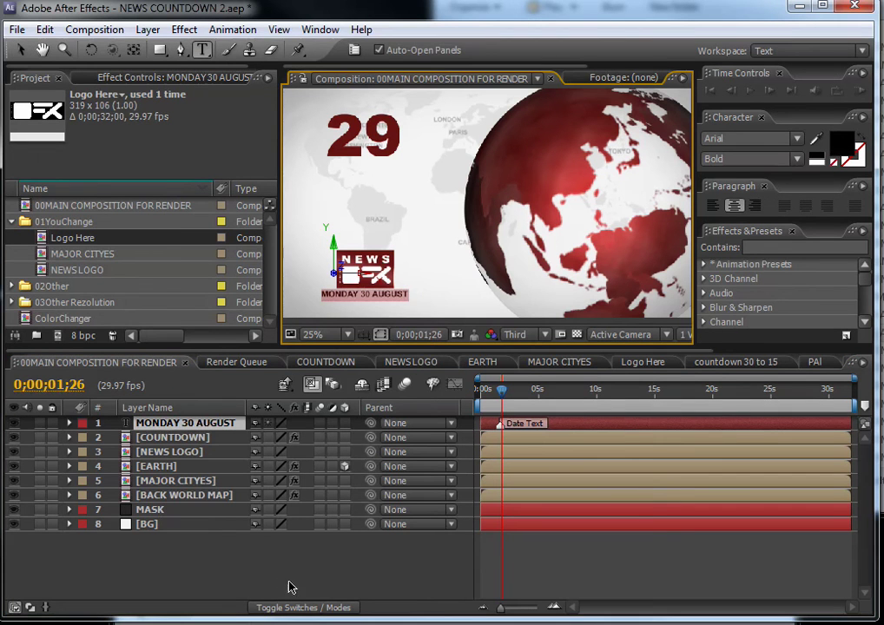
pyautogui.click(161, 580)
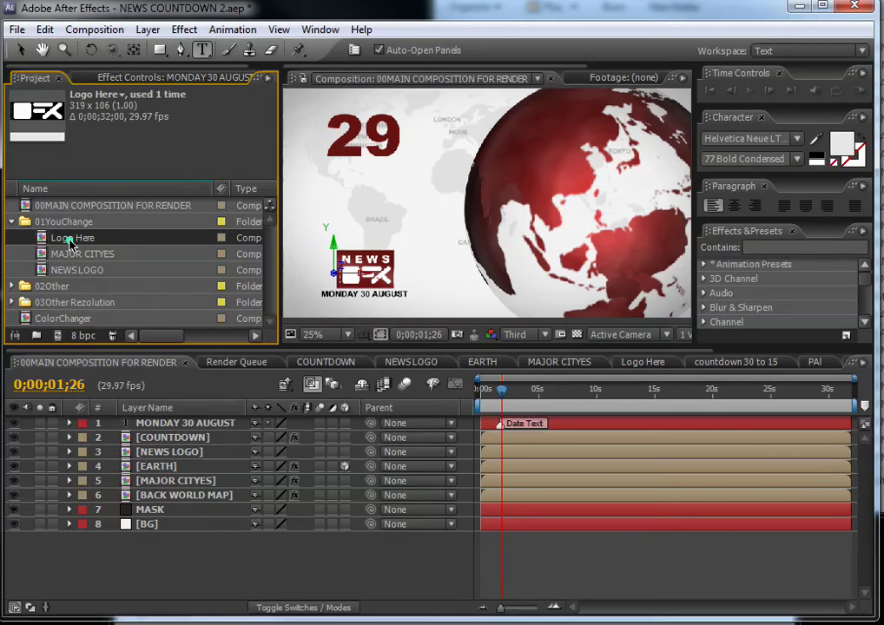
# - Open the Logo Here composition and toggle the LOGO.png layer's visibility off and on to identify the logo placeholder
pyautogui.doubleClick(71, 240)
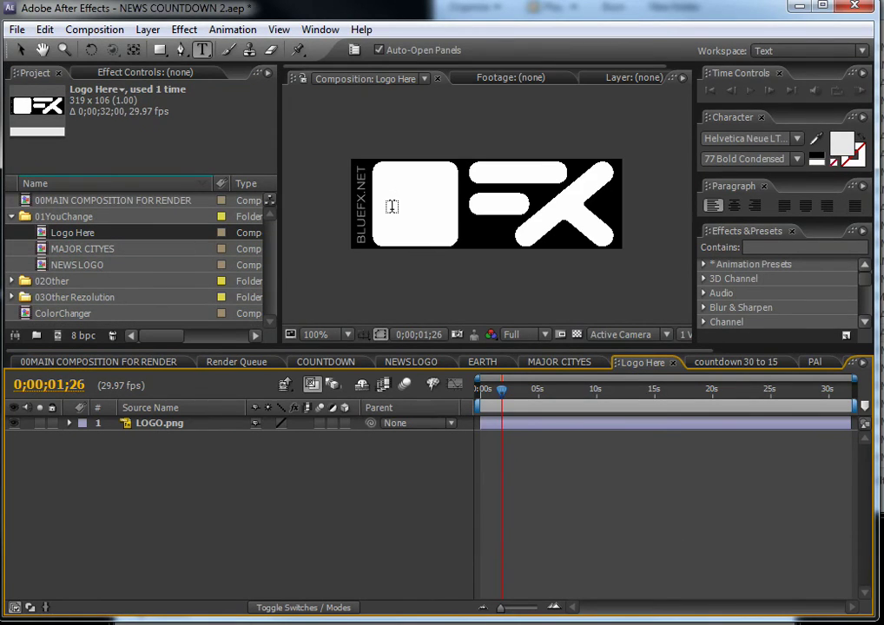
pyautogui.click(16, 424)
pyautogui.click(15, 424)
# - Open the MAJOR CITYES composition and inspect the DUBAI and LONDON text layers
pyautogui.doubleClick(70, 250)
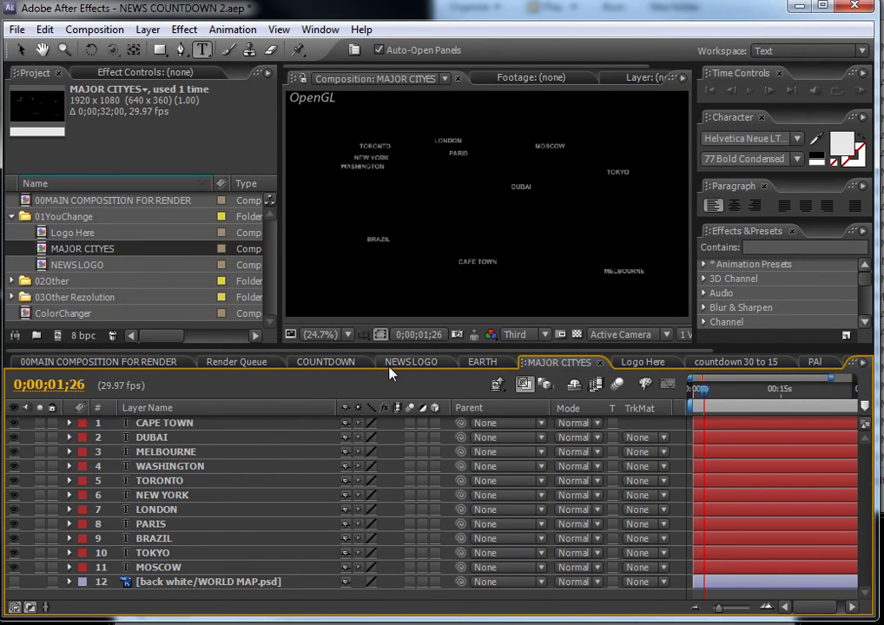
pyautogui.click(165, 445)
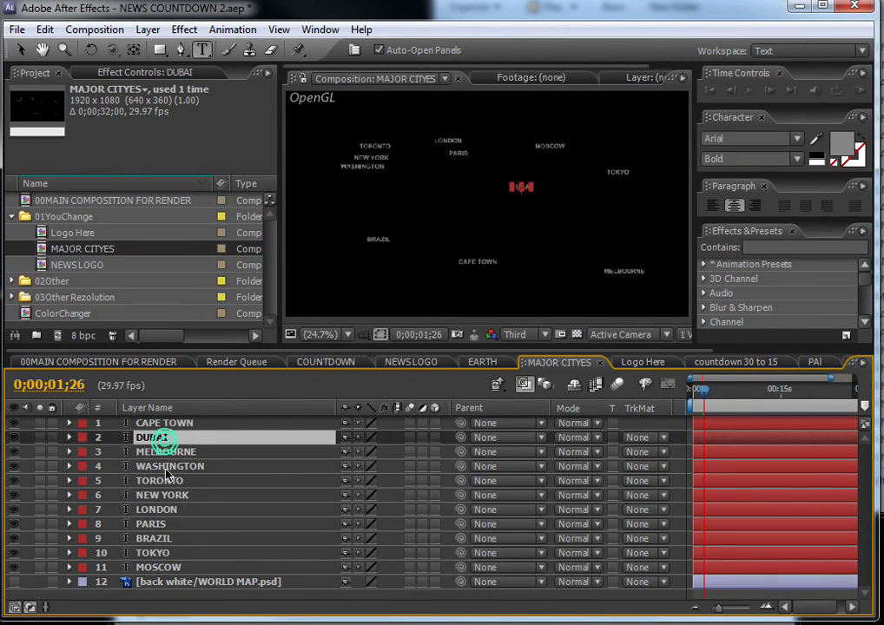
pyautogui.click(161, 510)
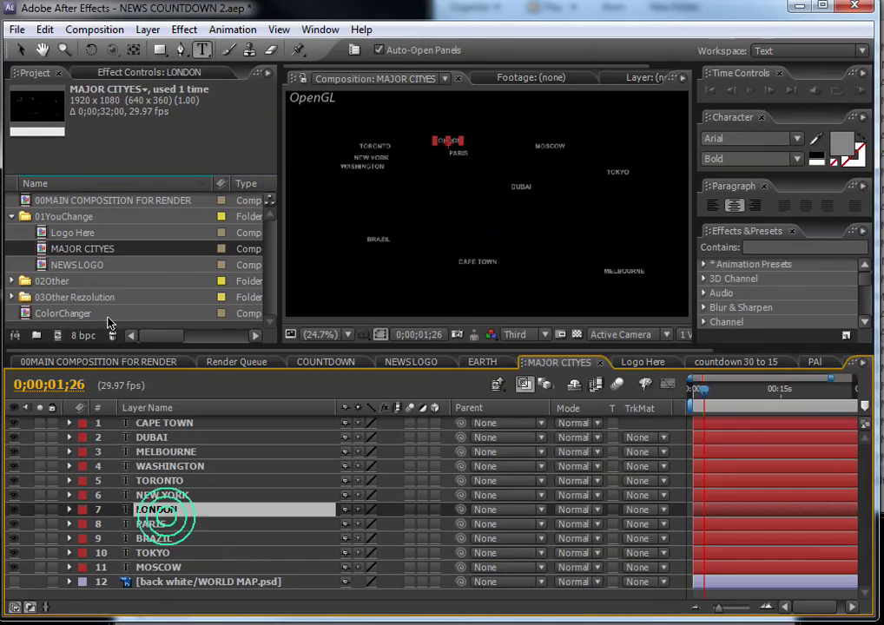
# - Open the NEWS LOGO composition at 0;00;08;05, collapse the NEWS PLATE layer and inspect the N E W S text layer
pyautogui.doubleClick(69, 265)
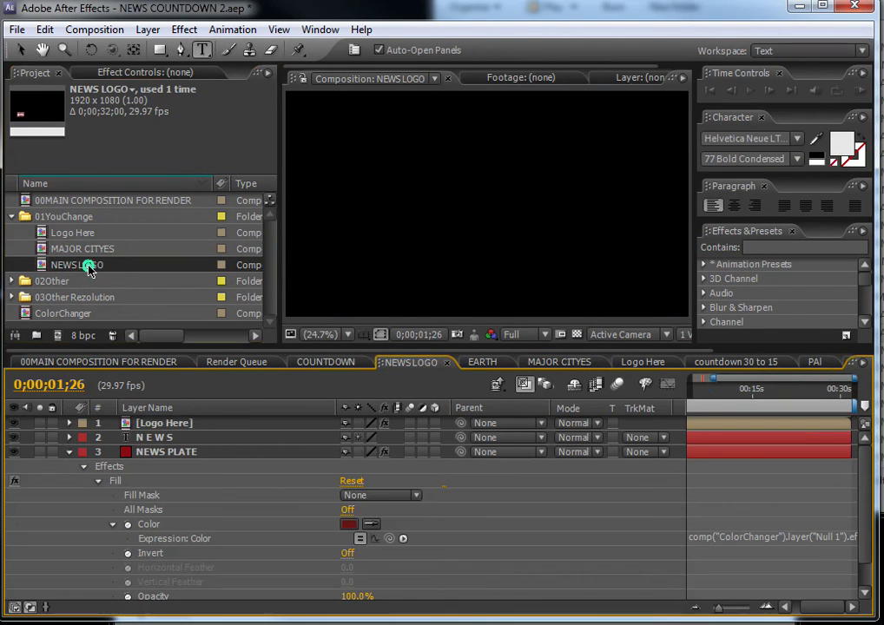
pyautogui.click(712, 397)
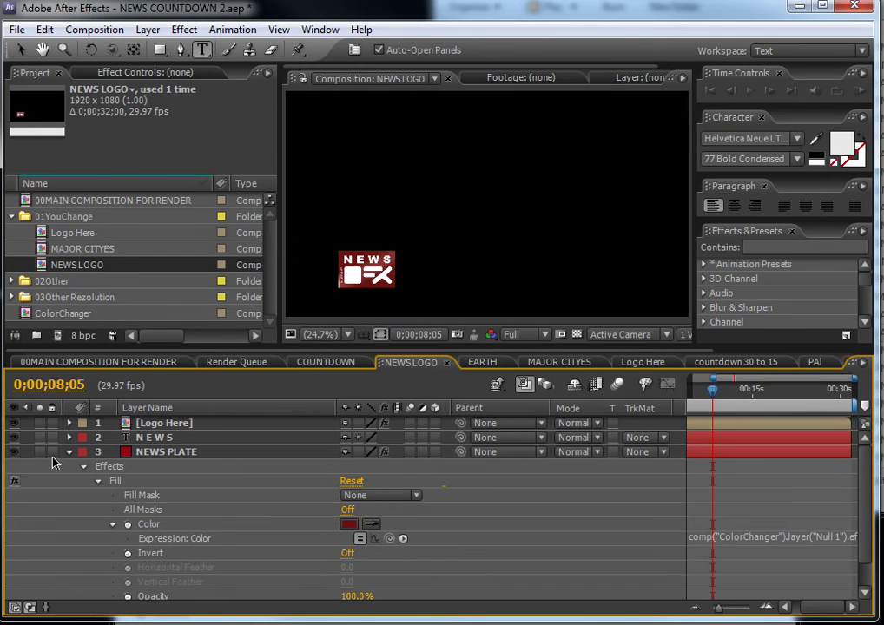
pyautogui.click(69, 452)
pyautogui.click(159, 439)
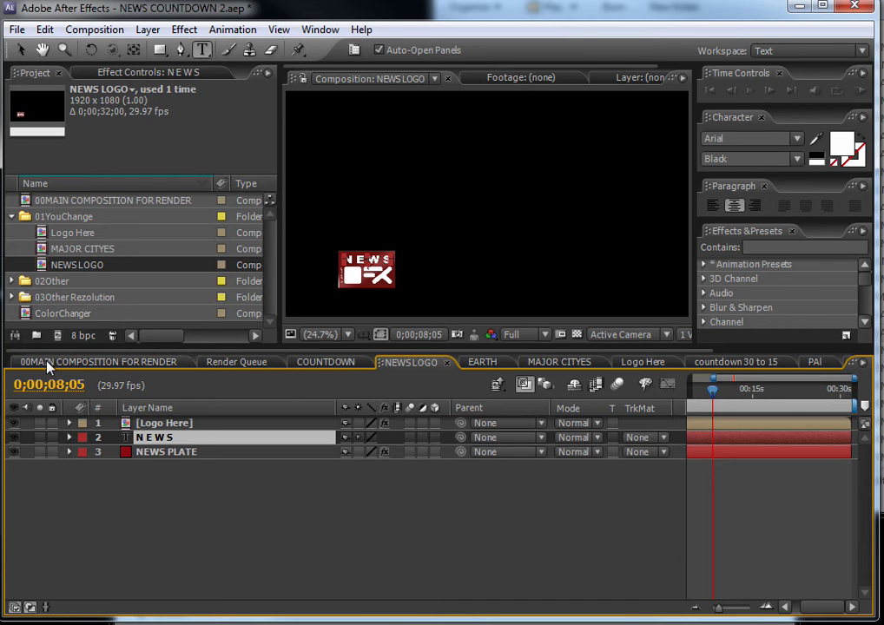
# - View the main composition, open the ColorChanger composition and display the effect controls of its Null 1 layer
pyautogui.click(48, 362)
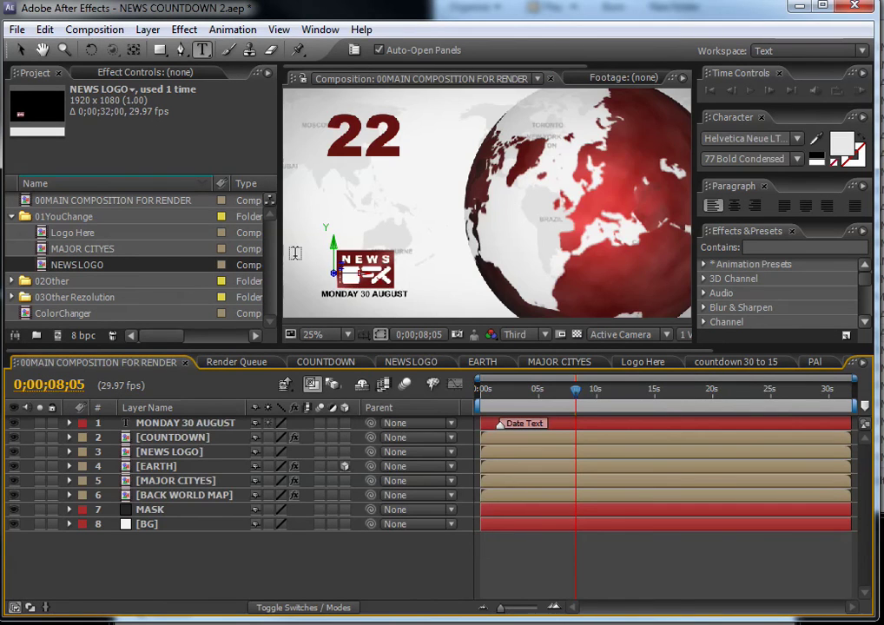
pyautogui.click(61, 314)
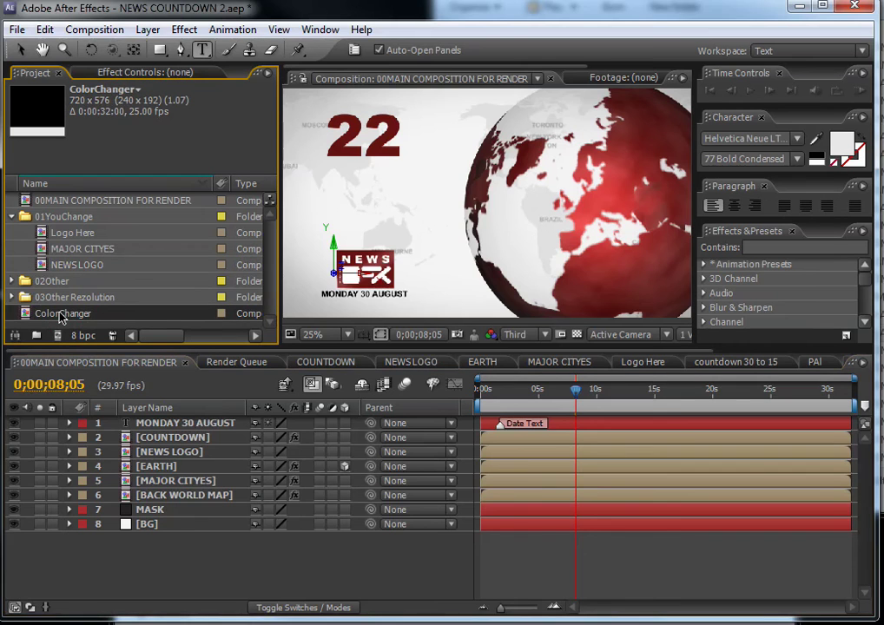
pyautogui.doubleClick(60, 314)
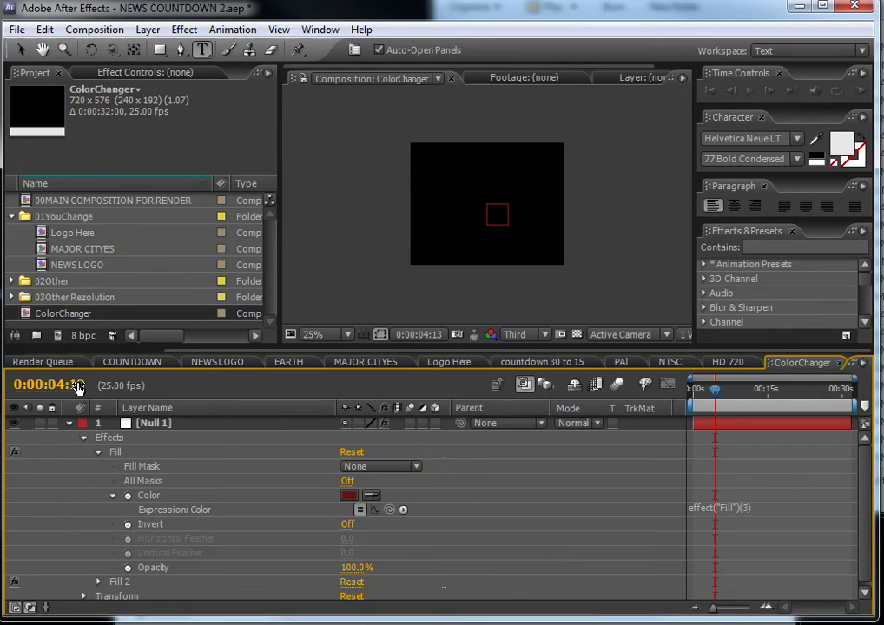
pyautogui.click(160, 423)
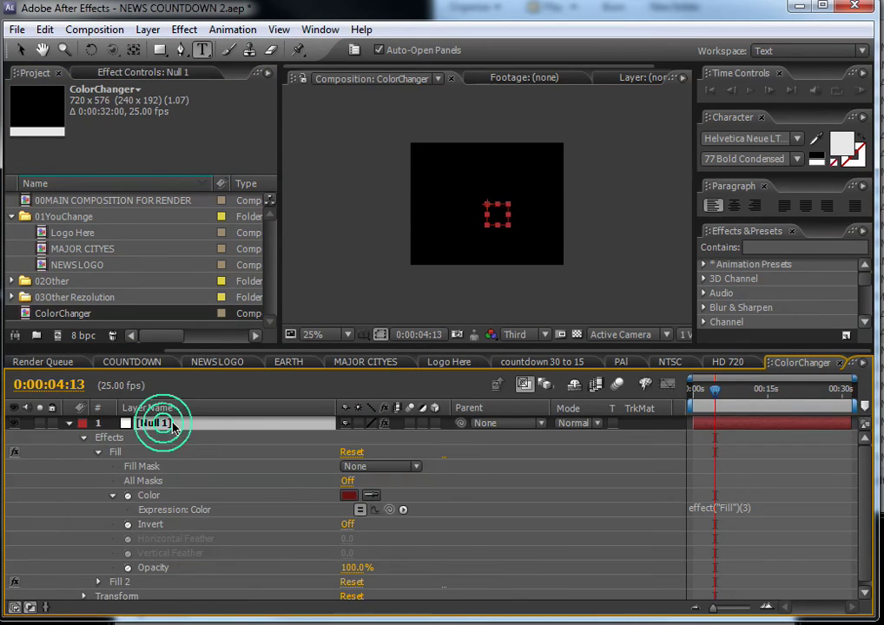
pyautogui.click(130, 73)
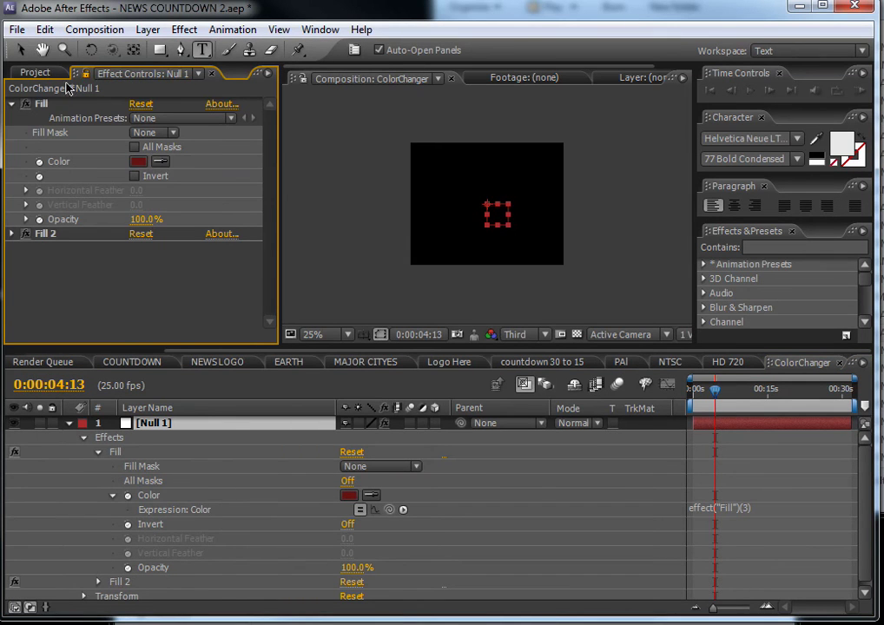
# - With the main composition in view, set the first Fill color of ColorChanger's Null 1 to hex 1132B0
pyautogui.click(41, 74)
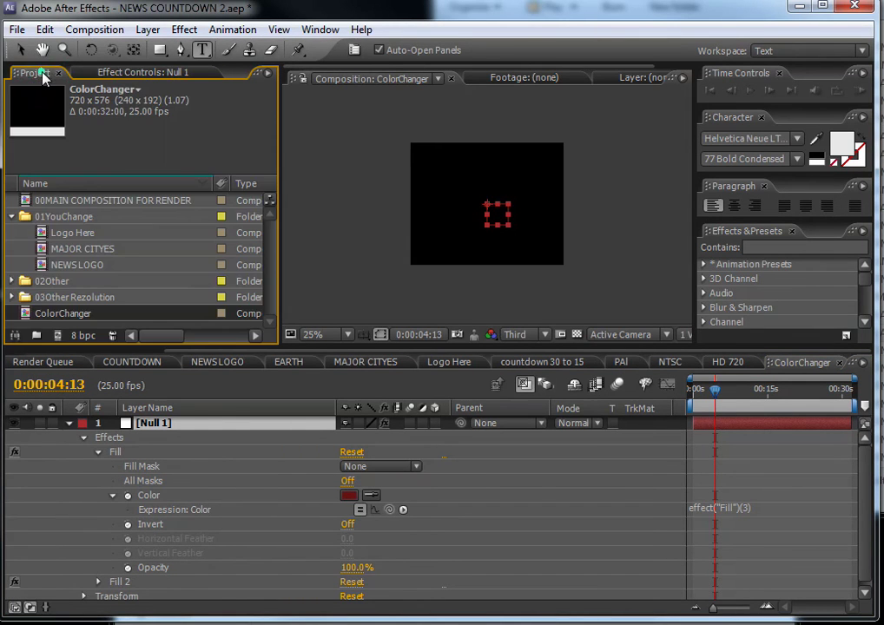
pyautogui.click(221, 351)
pyautogui.click(39, 362)
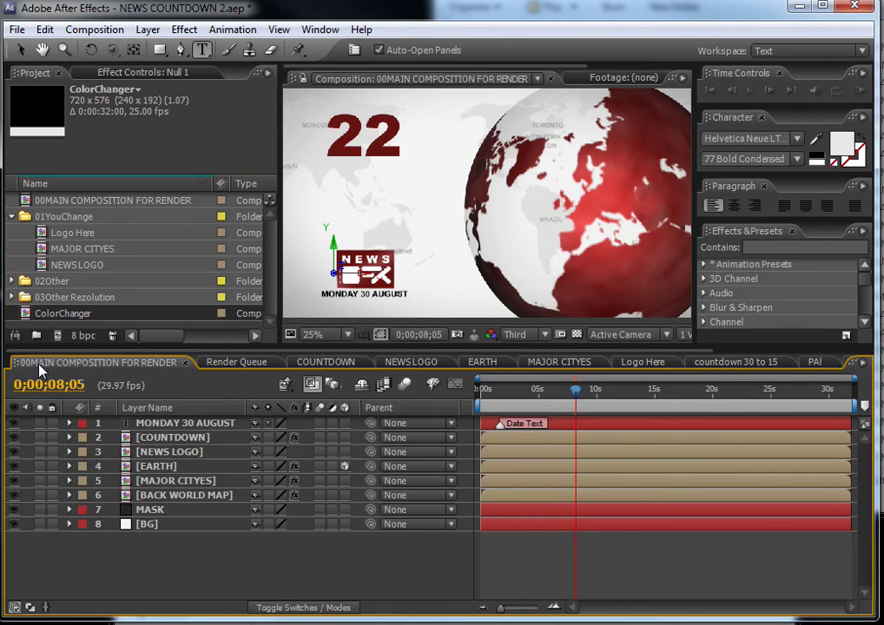
pyautogui.click(119, 74)
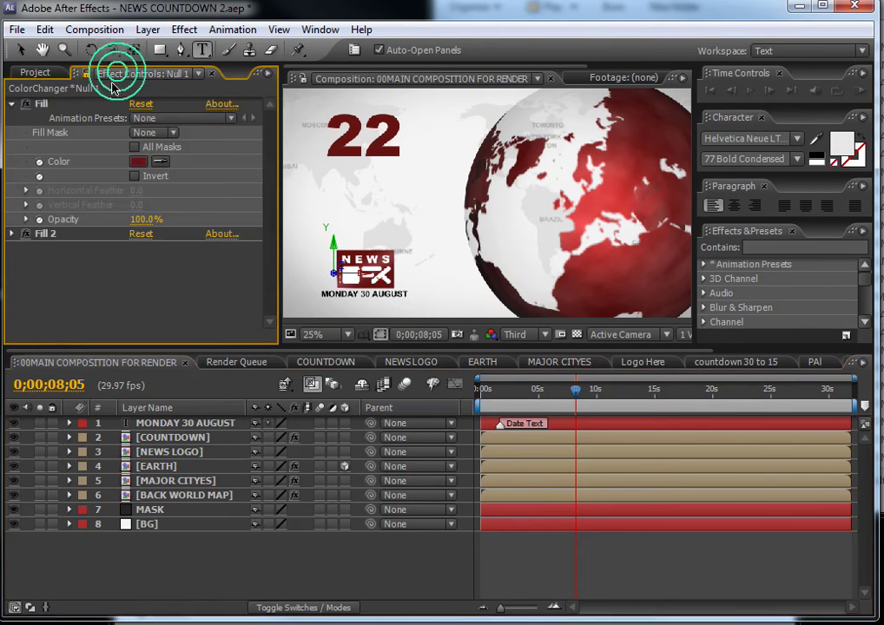
pyautogui.click(139, 163)
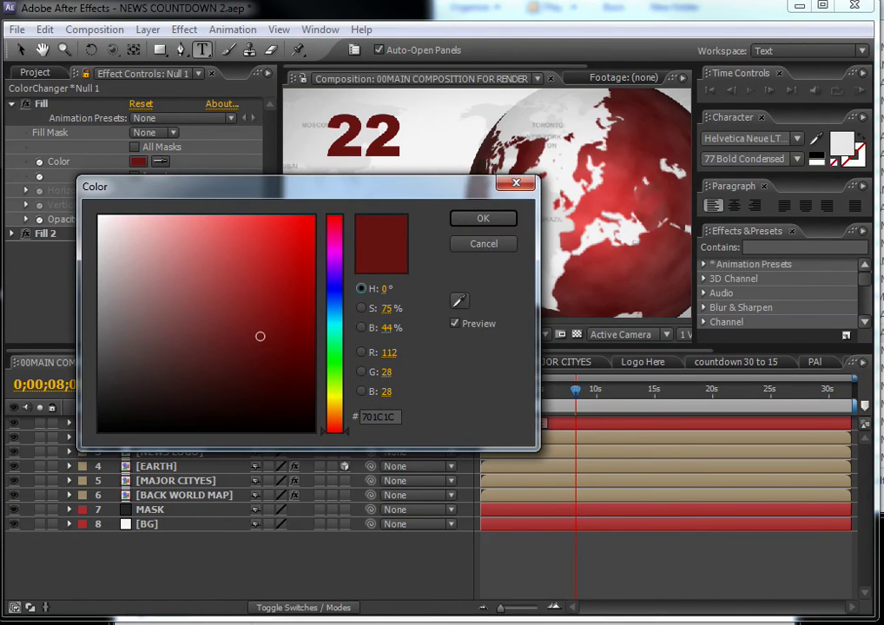
pyautogui.hotkey('alt', 'Tab')
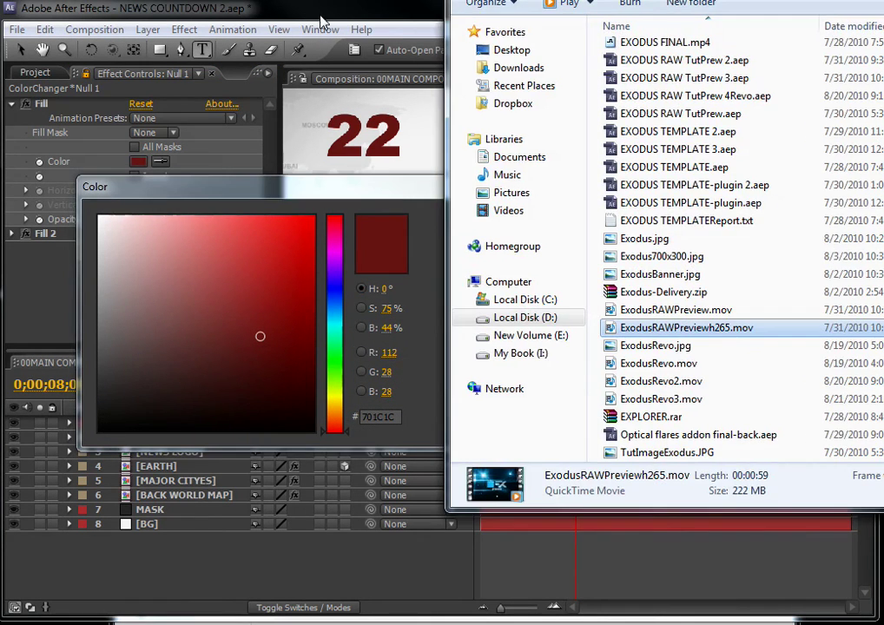
pyautogui.click(258, 7)
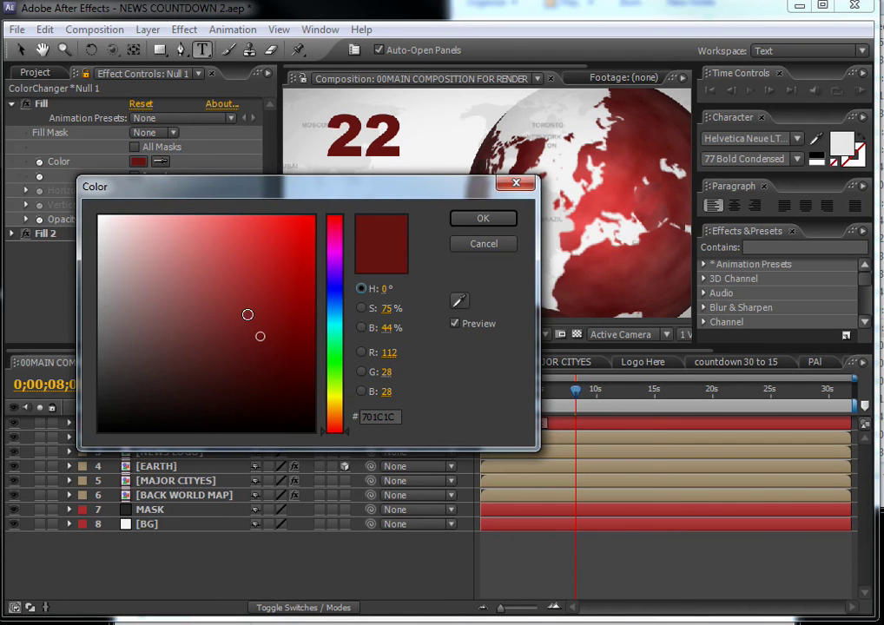
pyautogui.click(393, 418)
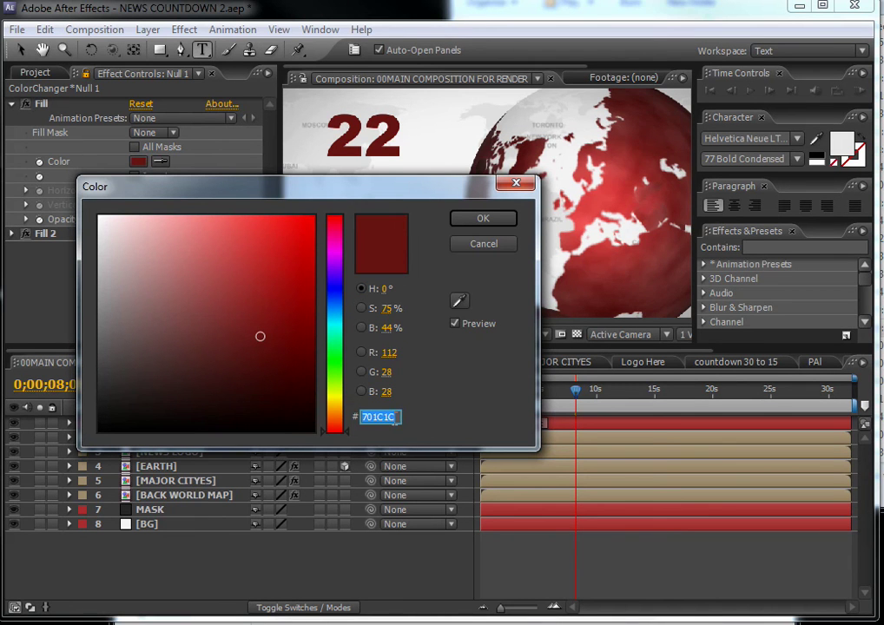
pyautogui.write('1132B0')
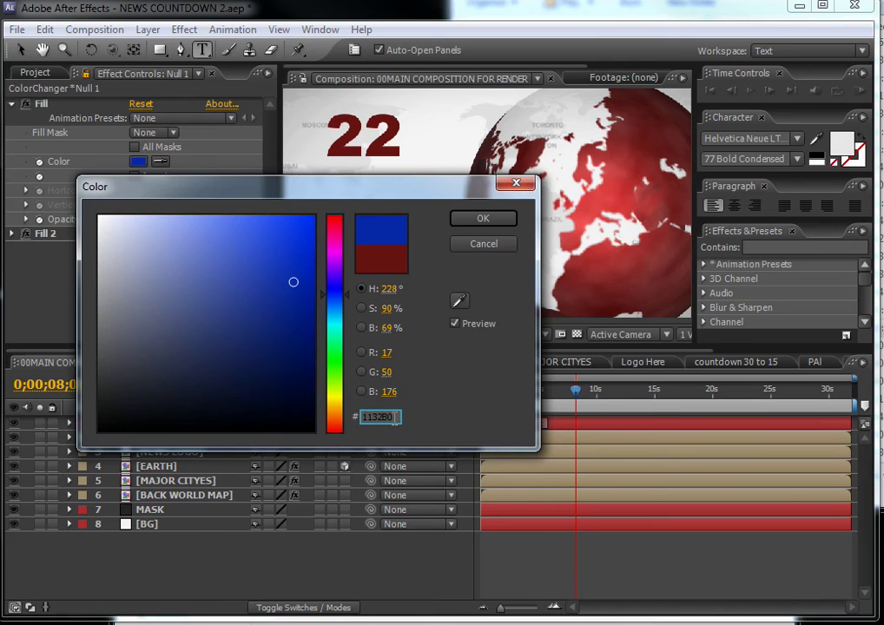
pyautogui.click(478, 220)
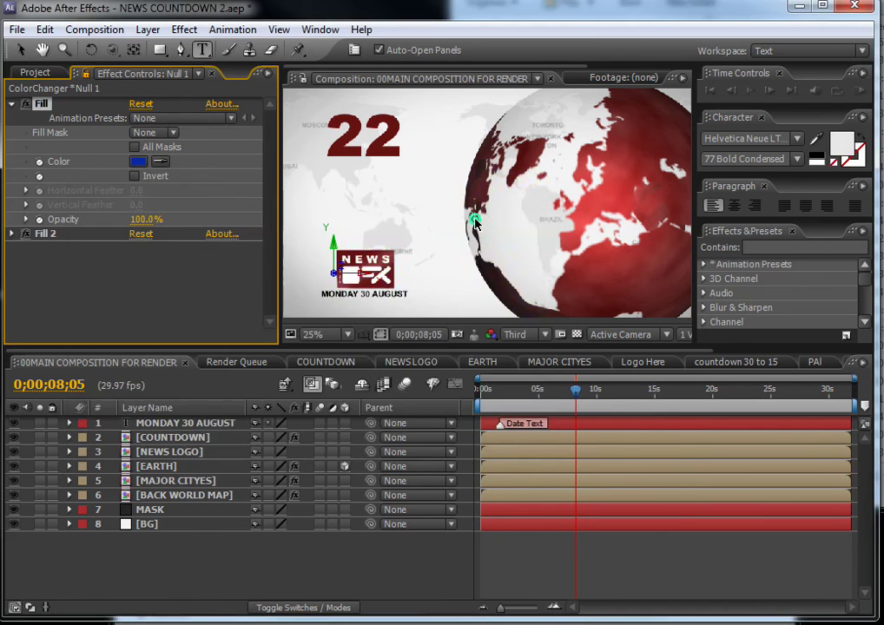
# - Fit the whole countdown frame in view and check the new color at 0;00;05;02 and 0;00;24;18
pyautogui.scroll(-2, 586, 179)
pyautogui.click(538, 388)
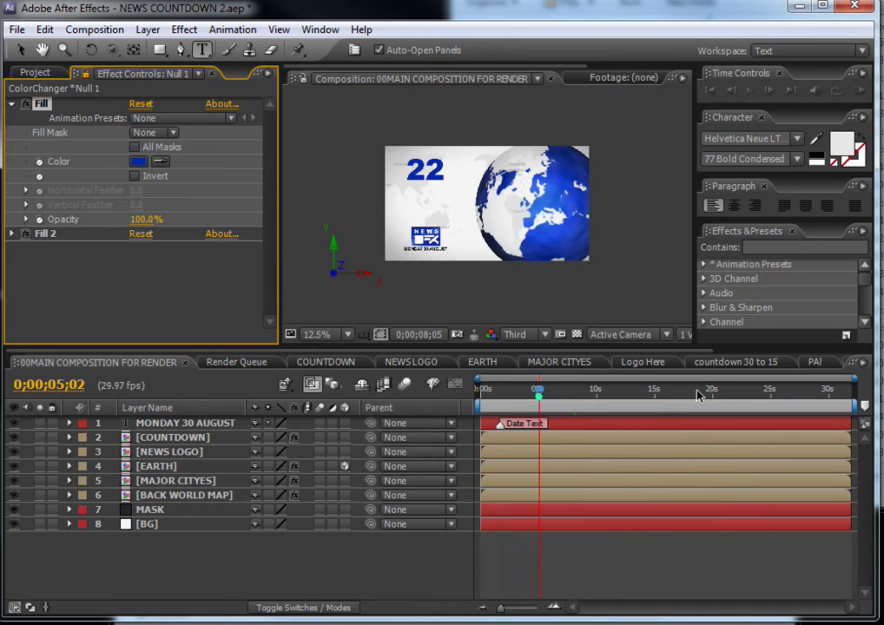
pyautogui.click(768, 388)
# - Add the main composition to the render queue and review its Qtime output module settings
pyautogui.click(94, 29)
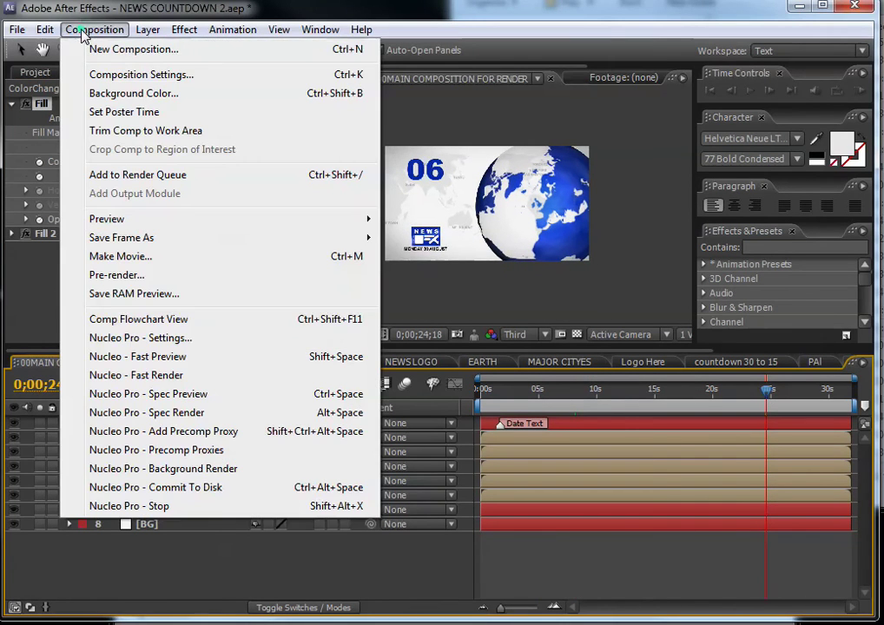
pyautogui.click(130, 257)
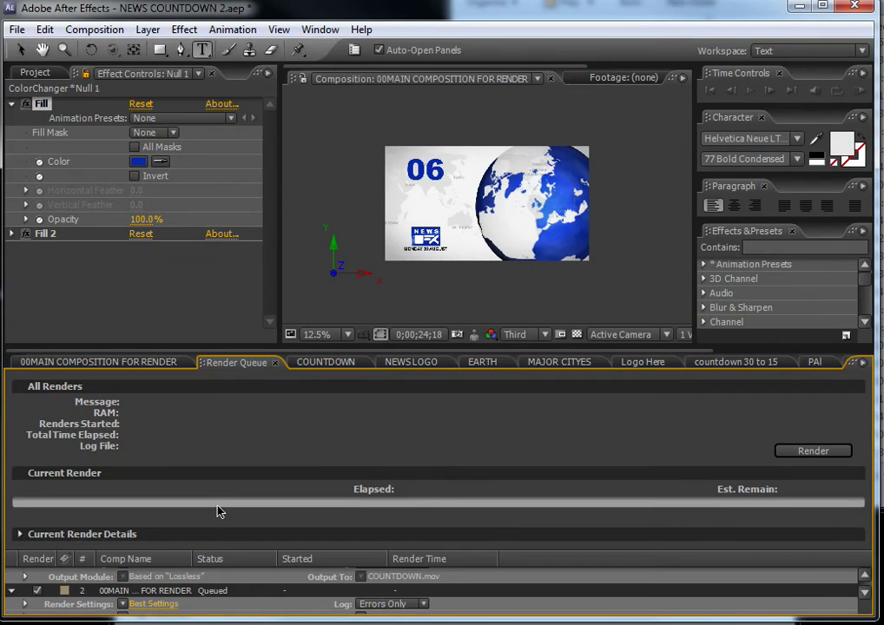
pyautogui.click(864, 591)
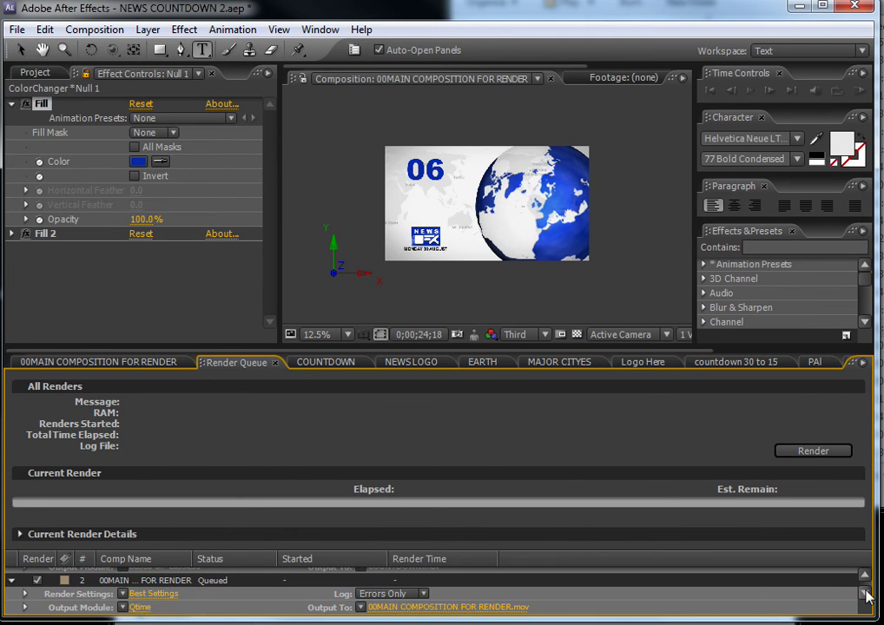
pyautogui.click(140, 606)
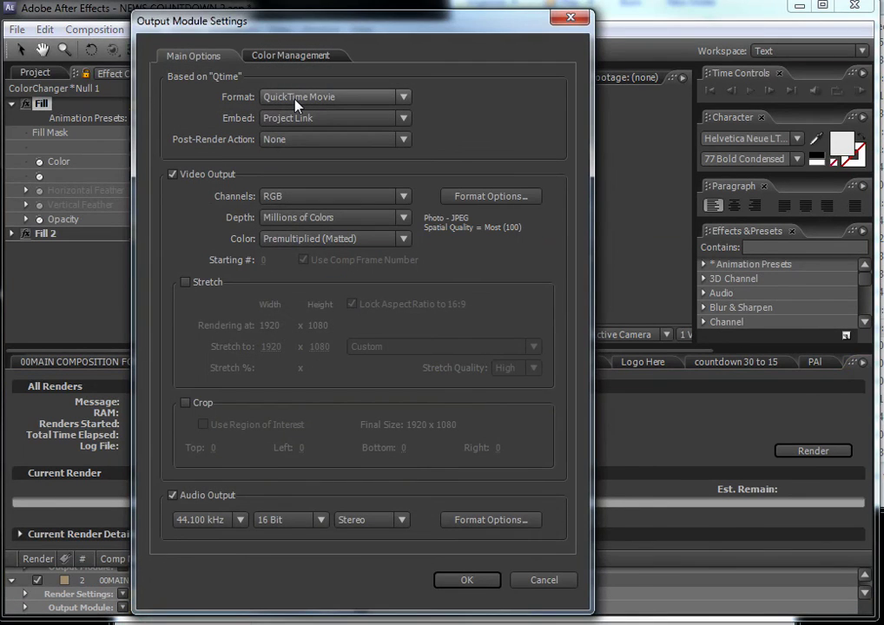
pyautogui.click(571, 17)
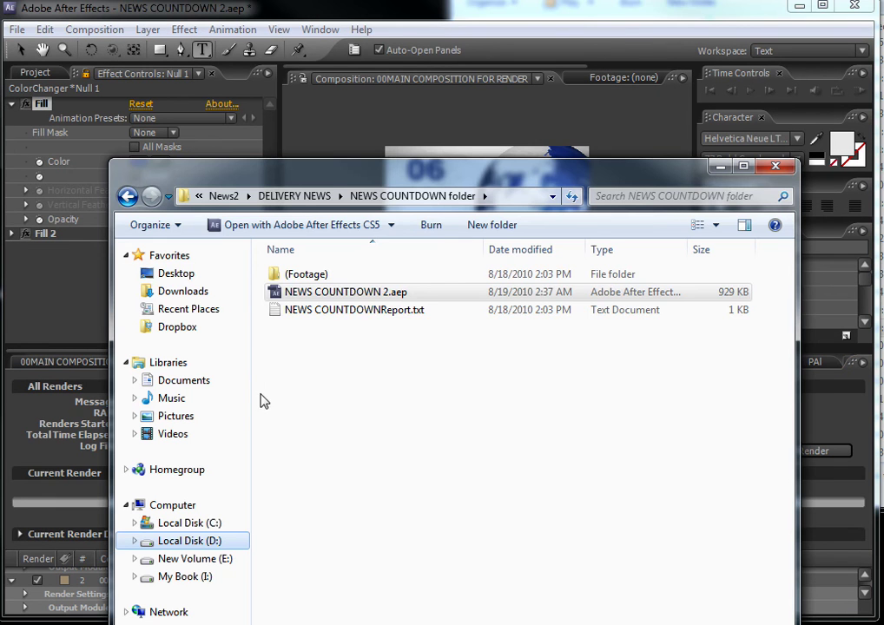
# - Switch to the file explorer and open NEWS OPENING 2.aep from the NEWS OPENING folder with Adobe After Effects CS3
pyautogui.click(128, 196)
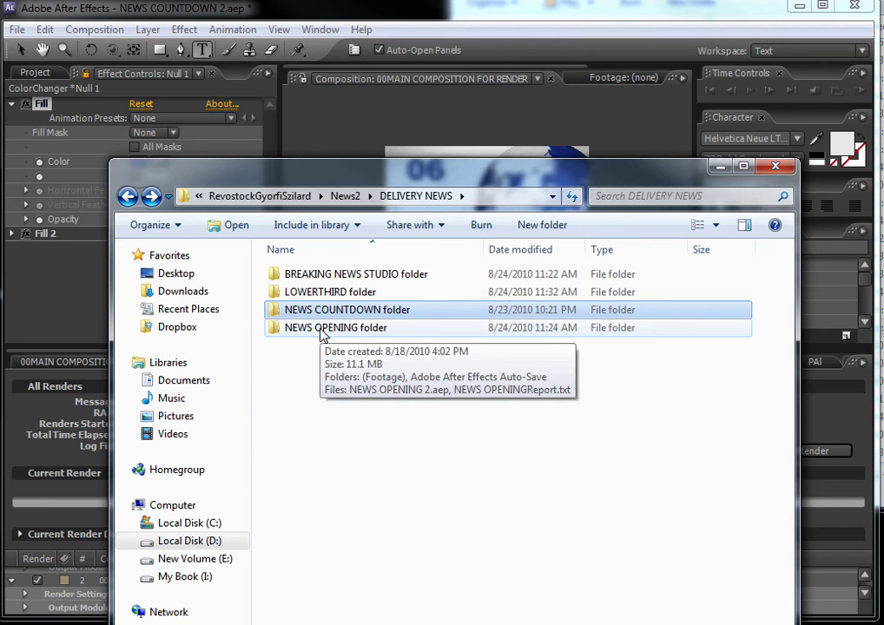
pyautogui.doubleClick(321, 329)
pyautogui.click(314, 310)
pyautogui.rightClick(313, 312)
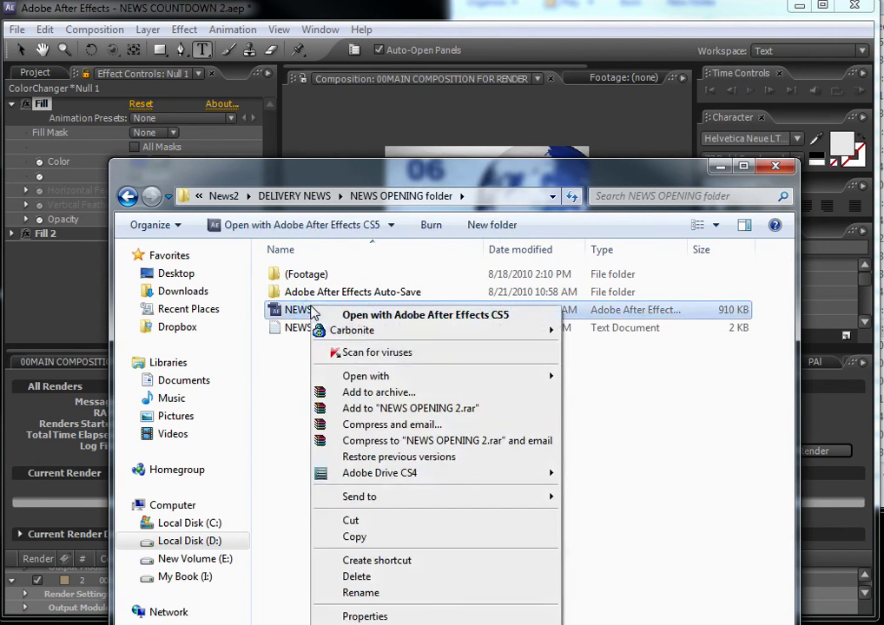
pyautogui.click(440, 376)
pyautogui.click(701, 397)
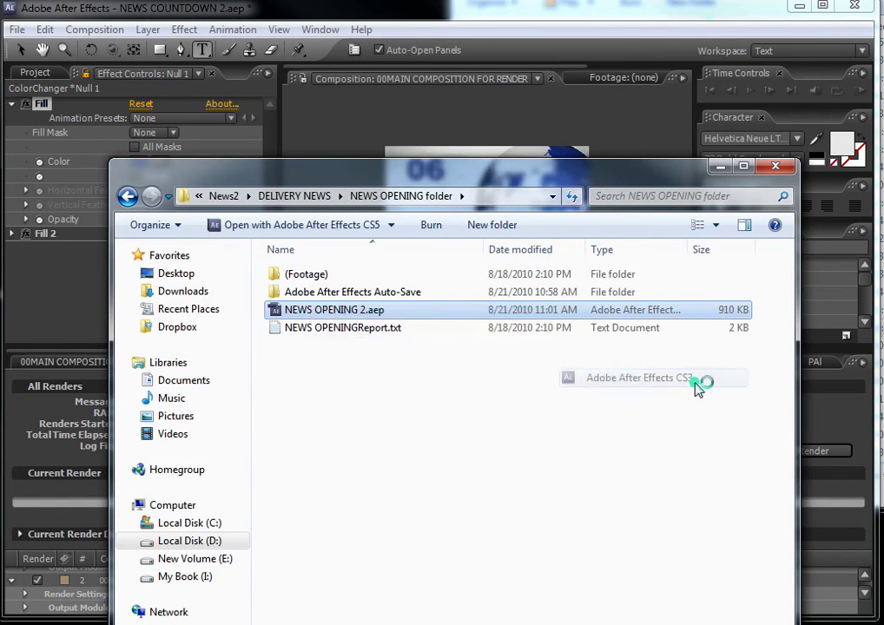
pyautogui.click(516, 358)
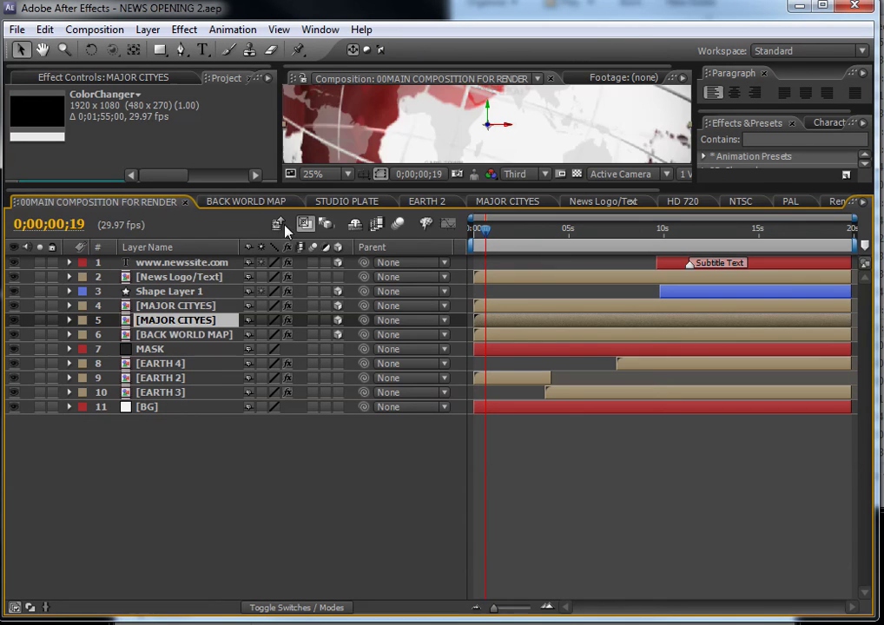
# - Enlarge the composition preview area and scrub the main composition to 0;00;15;26 to preview the news opening
pyautogui.moveTo(279, 187); pyautogui.dragTo(312, 346)
pyautogui.scroll(-2, 453, 236)
pyautogui.moveTo(478, 390); pyautogui.dragTo(773, 393)
pyautogui.click(496, 609)
pyautogui.moveTo(496, 612); pyautogui.dragTo(493, 611)
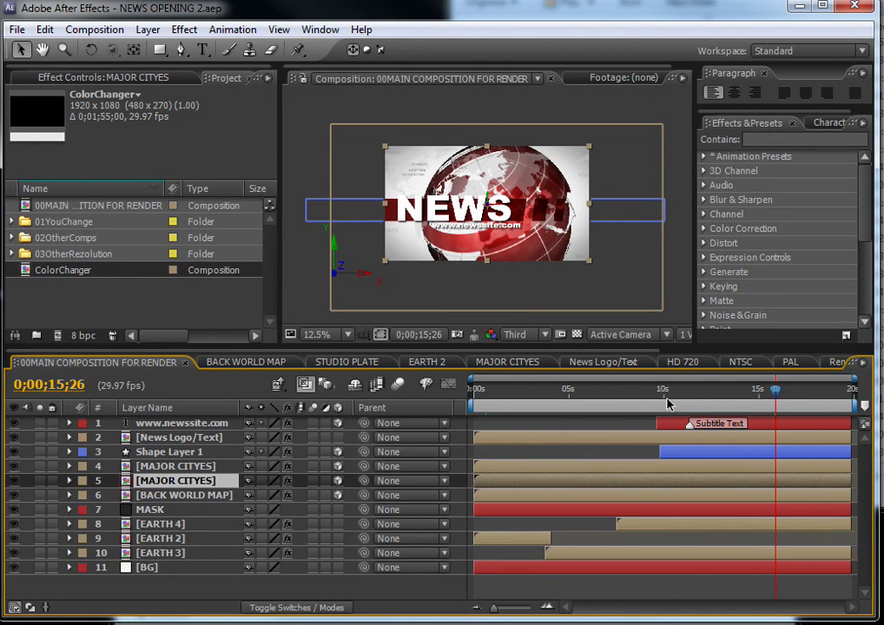
pyautogui.click(676, 425)
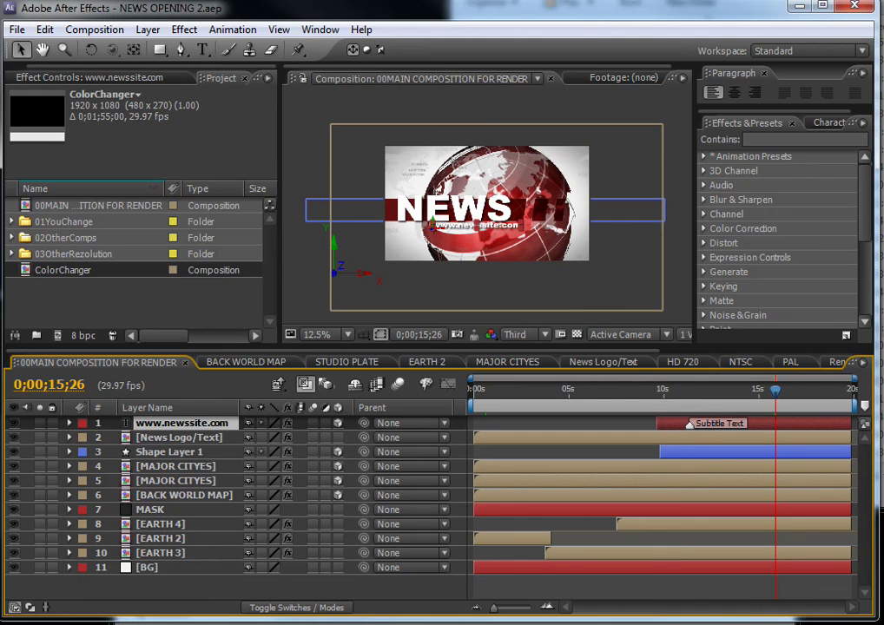
pyautogui.click(73, 205)
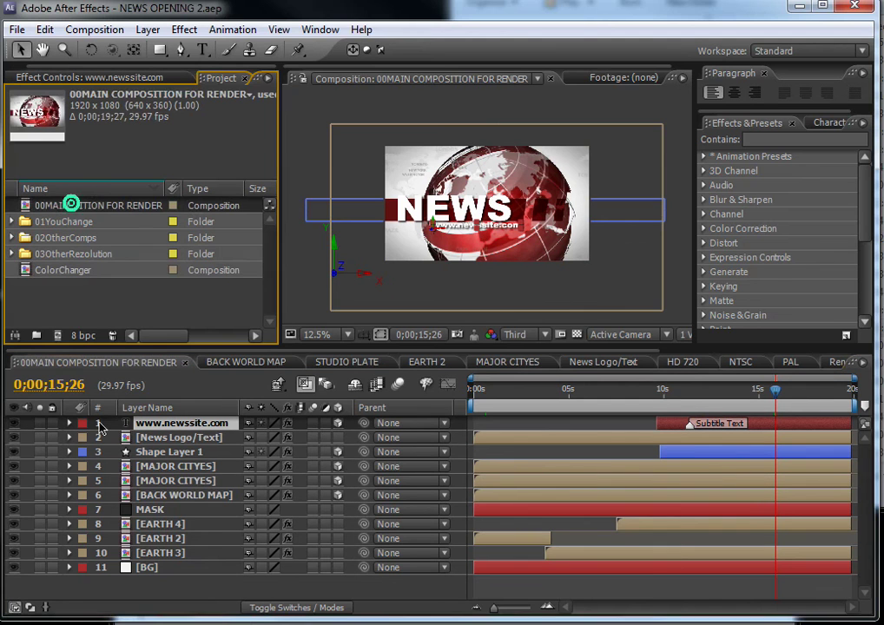
pyautogui.doubleClick(177, 424)
pyautogui.click(159, 538)
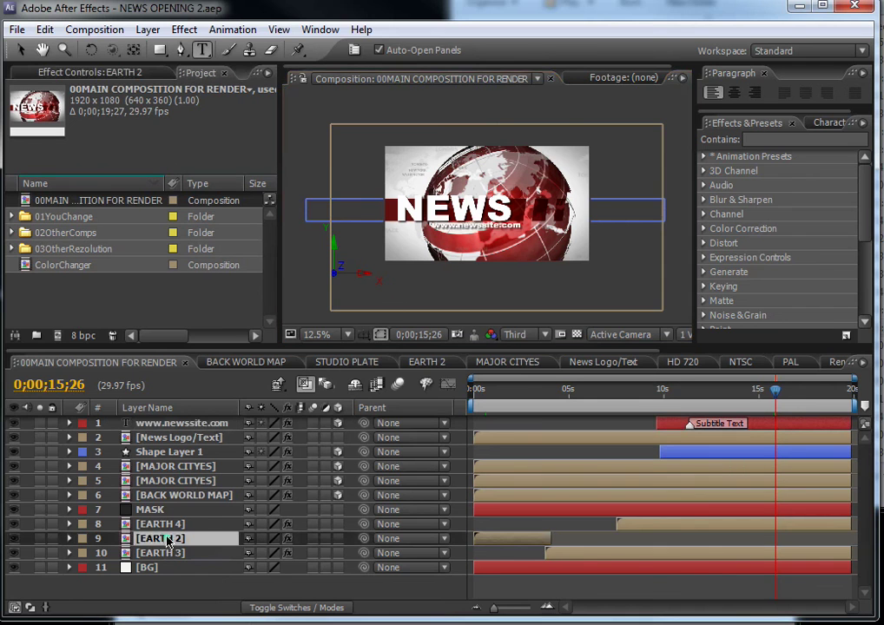
pyautogui.click(62, 423)
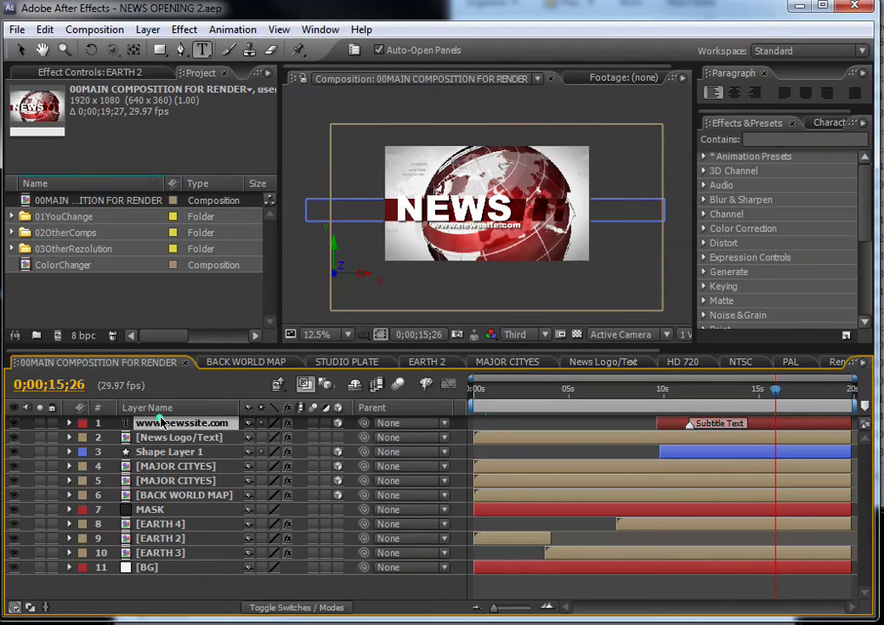
pyautogui.click(14, 423)
pyautogui.click(15, 423)
pyautogui.press('.')
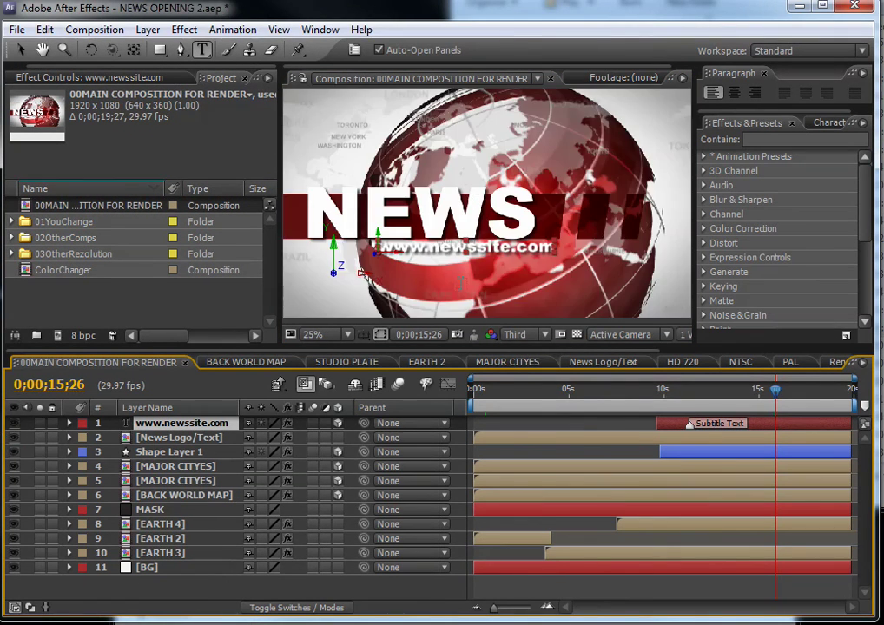
# - Open the News Logo/Text composition from the 01YouChange folder, inspect its NEWS text layer and return to the main composition
pyautogui.click(10, 223)
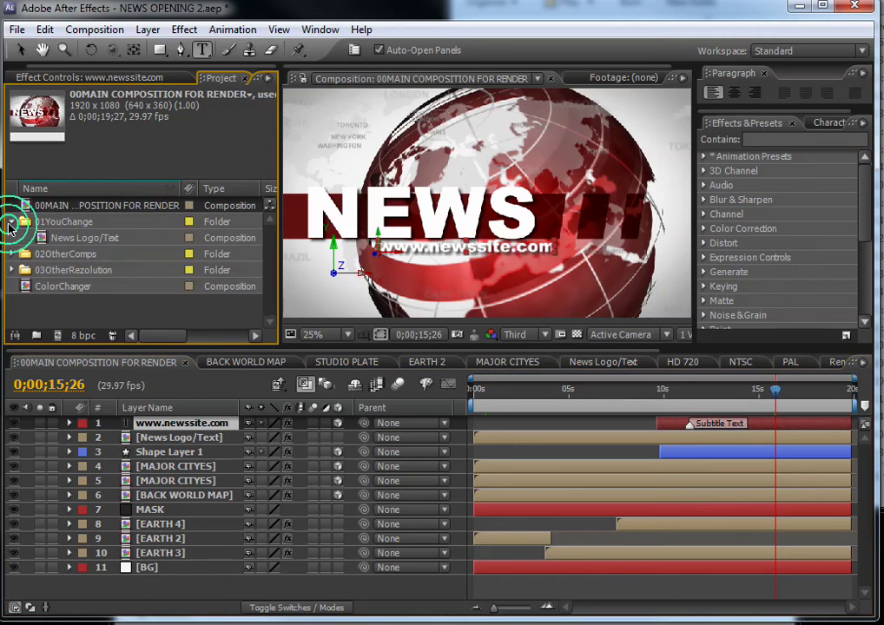
pyautogui.click(85, 253)
pyautogui.click(86, 240)
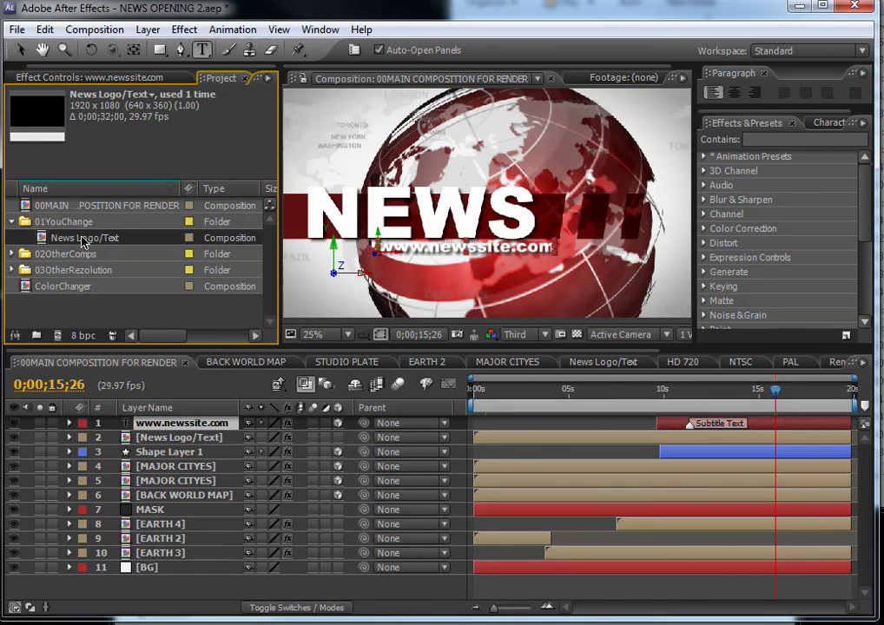
pyautogui.doubleClick(83, 239)
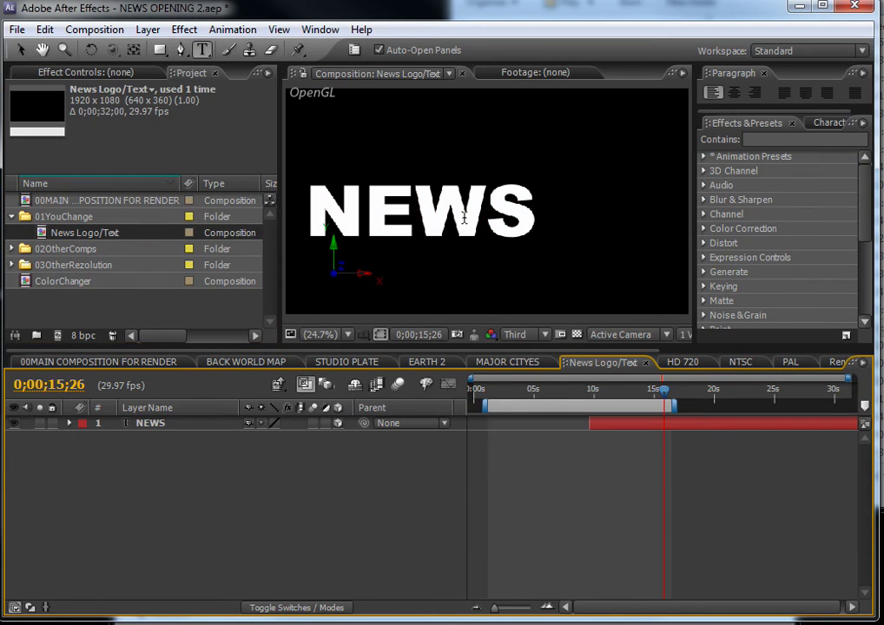
pyautogui.press(',')
pyautogui.click(151, 424)
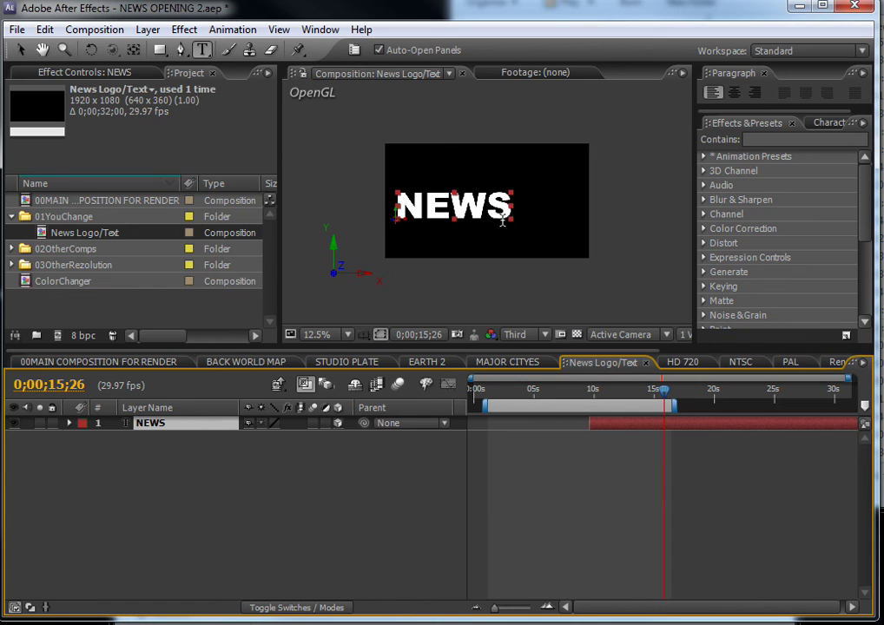
pyautogui.click(61, 361)
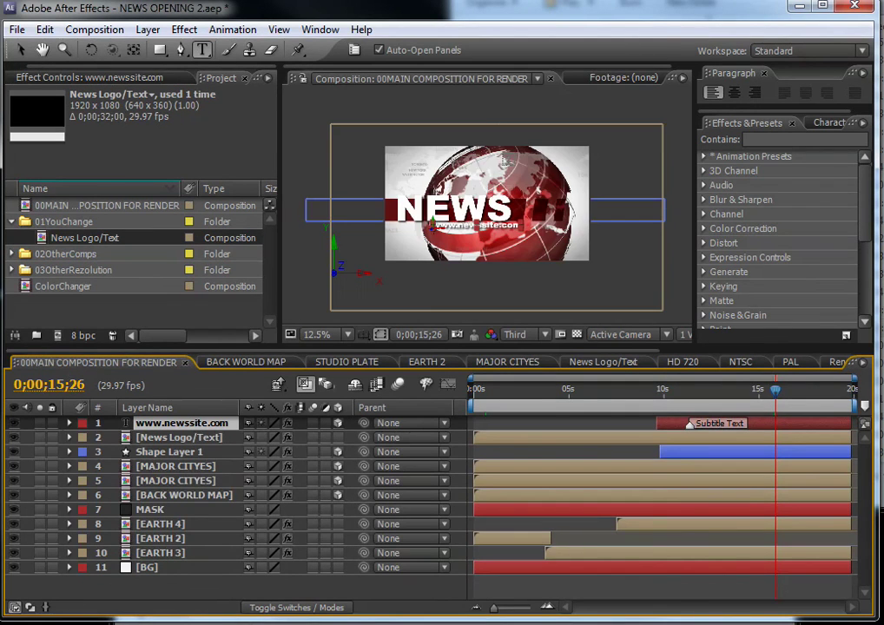
# - Open the ColorChanger composition, lock the effect controls on its Null 1 layer and return to the main composition
pyautogui.doubleClick(62, 287)
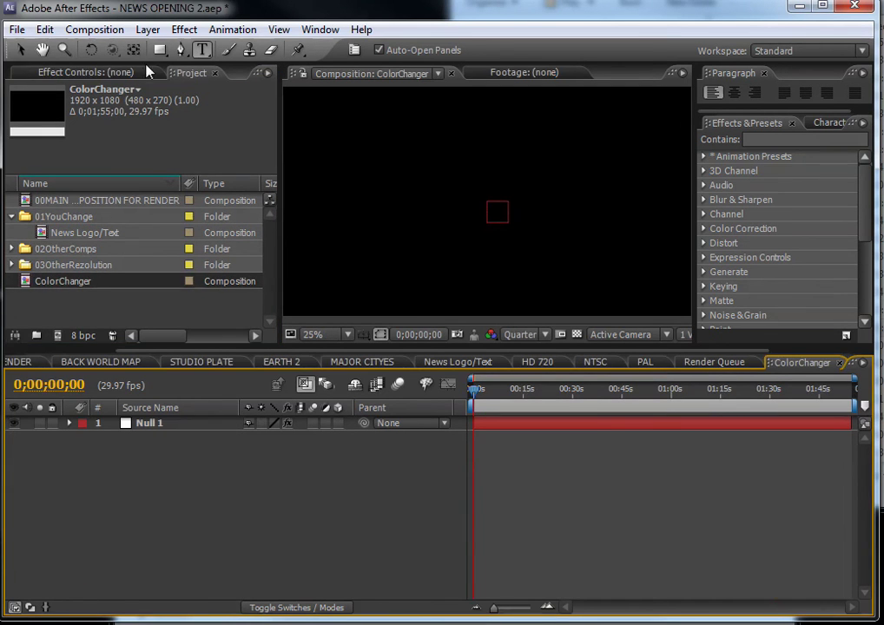
pyautogui.click(76, 73)
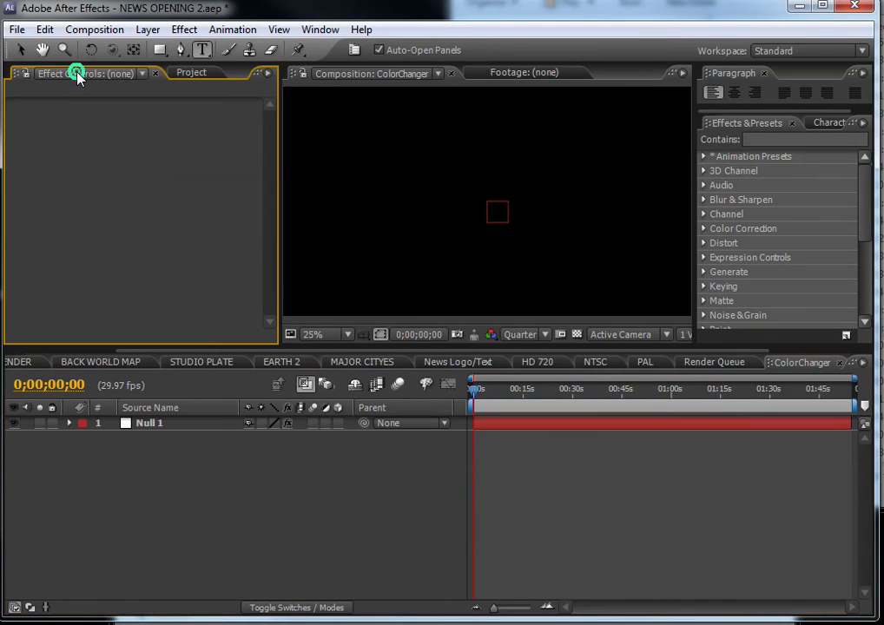
pyautogui.click(174, 424)
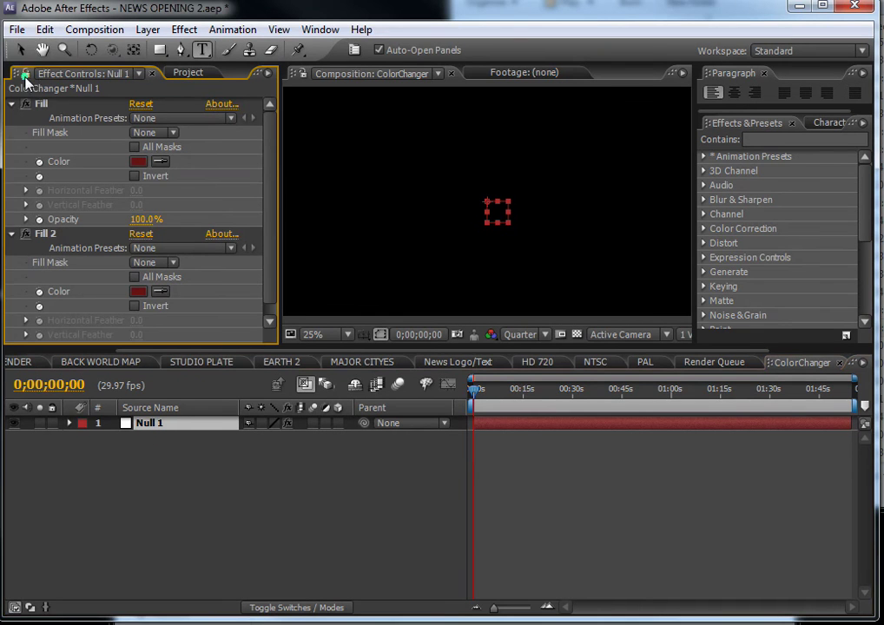
pyautogui.click(189, 74)
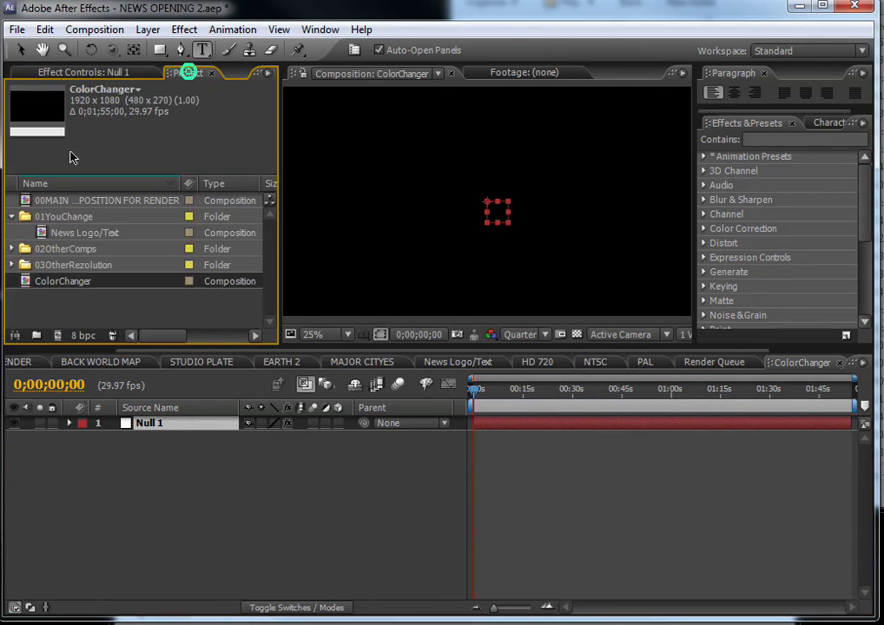
pyautogui.doubleClick(60, 199)
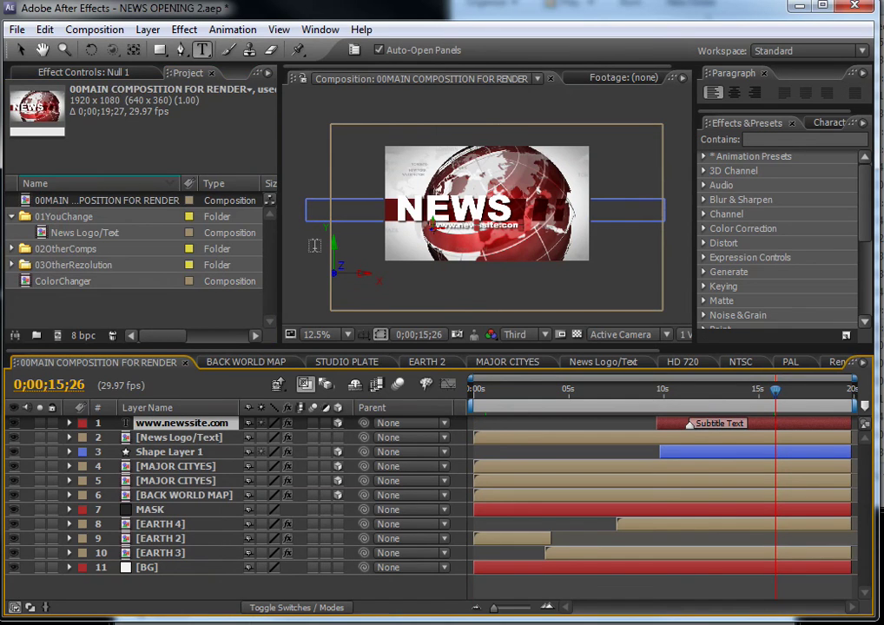
# - Show the Null 1 effect controls, shift the window aside and bring up New Text Document.txt with the colour code in Notepad
pyautogui.click(115, 74)
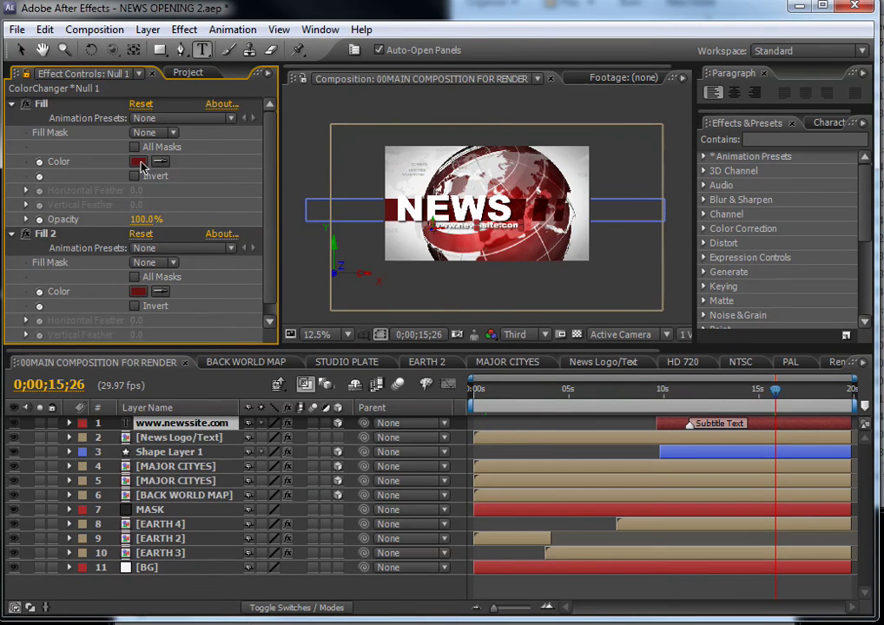
pyautogui.moveTo(122, 6)
pyautogui.mouseDown()
pyautogui.moveTo(554, 18)
pyautogui.moveTo(231, 0)
pyautogui.moveTo(122, 3)
pyautogui.mouseUp()
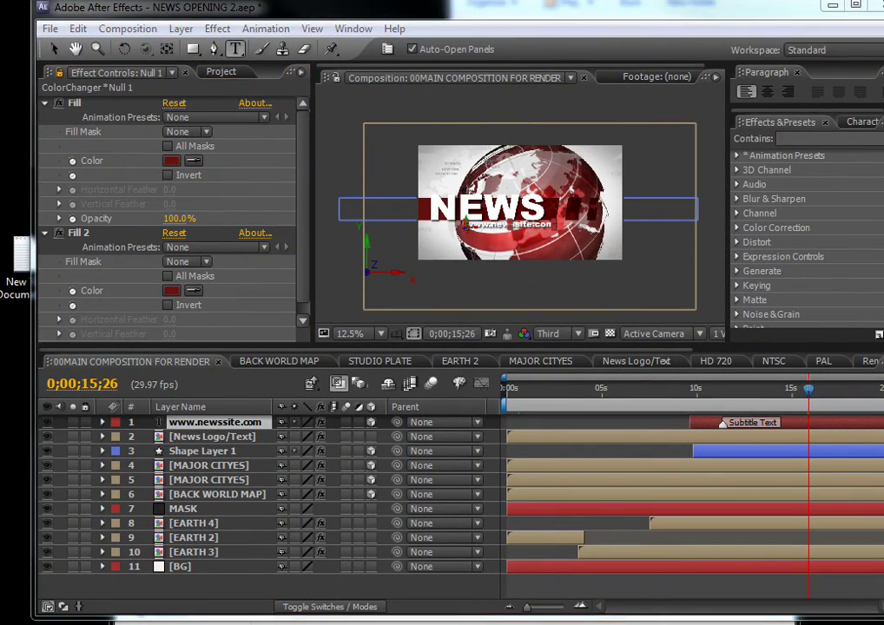
pyautogui.hotkey('alt', 'Tab')
pyautogui.moveTo(503, 256); pyautogui.dragTo(537, 319)
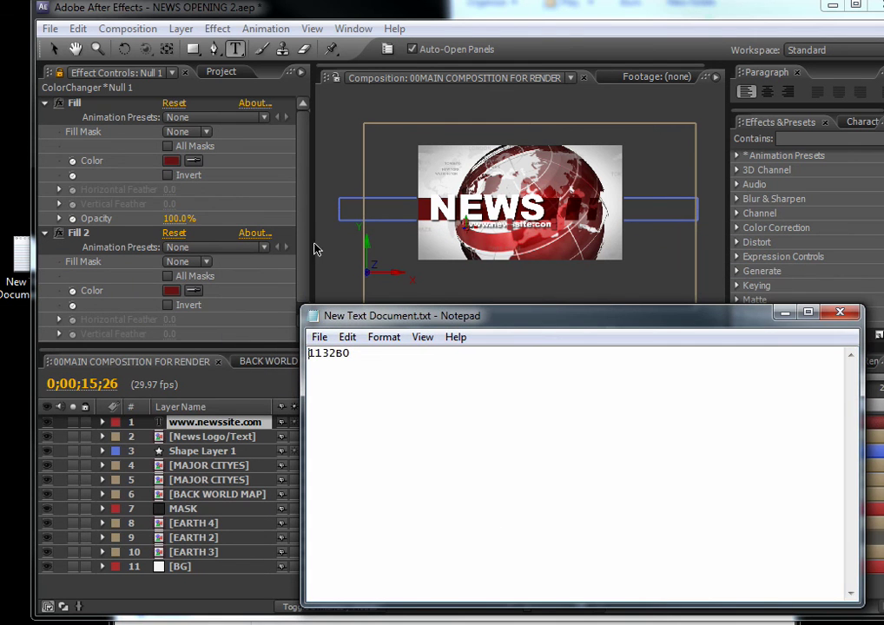
# - Set the first Fill effect's color to 1132B0, copied from the Notepad file, and preview the main composition at 0;00;17;13
pyautogui.click(172, 162)
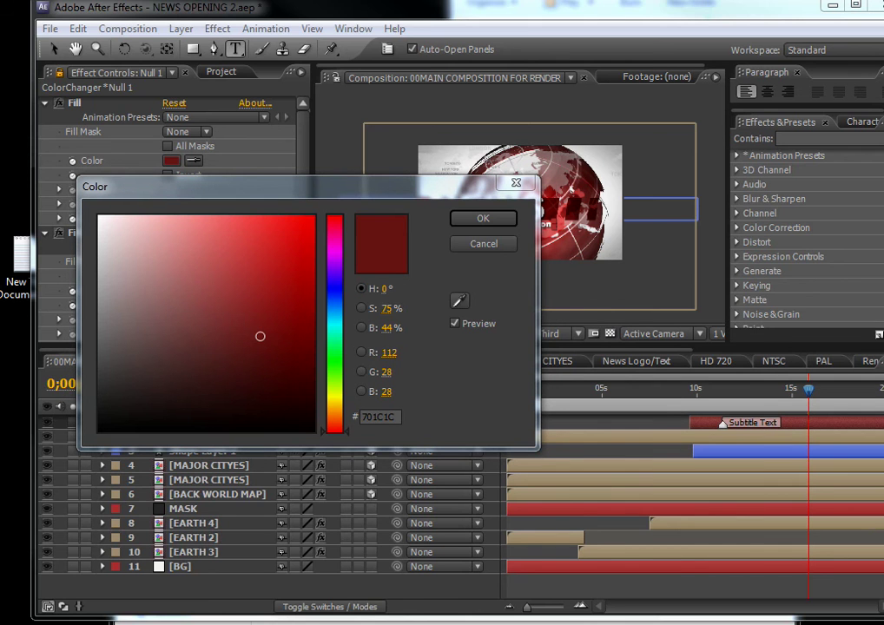
pyautogui.hotkey('alt', 'Tab')
pyautogui.rightClick(528, 474)
pyautogui.click(624, 528)
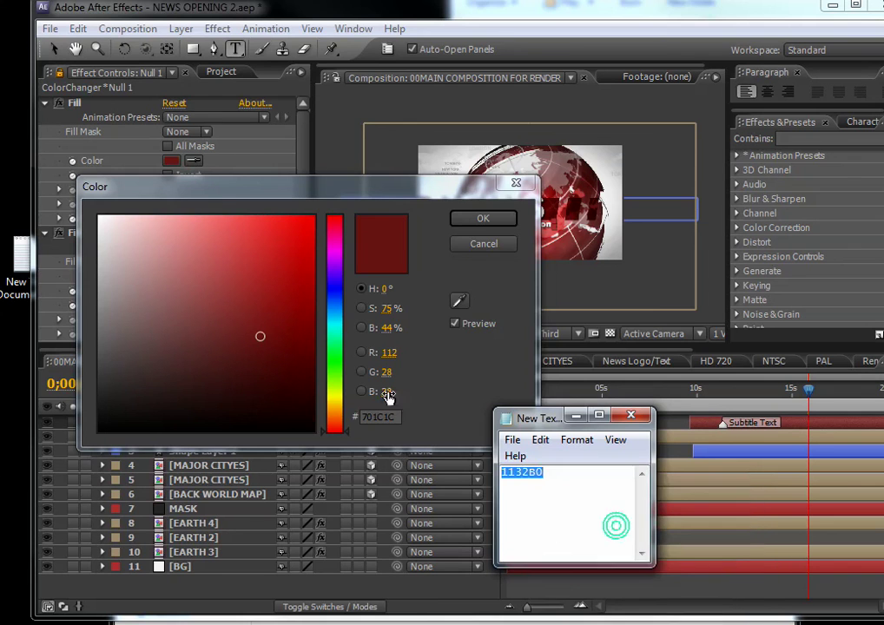
pyautogui.click(389, 416)
pyautogui.doubleClick(391, 417)
pyautogui.rightClick(391, 418)
pyautogui.click(444, 494)
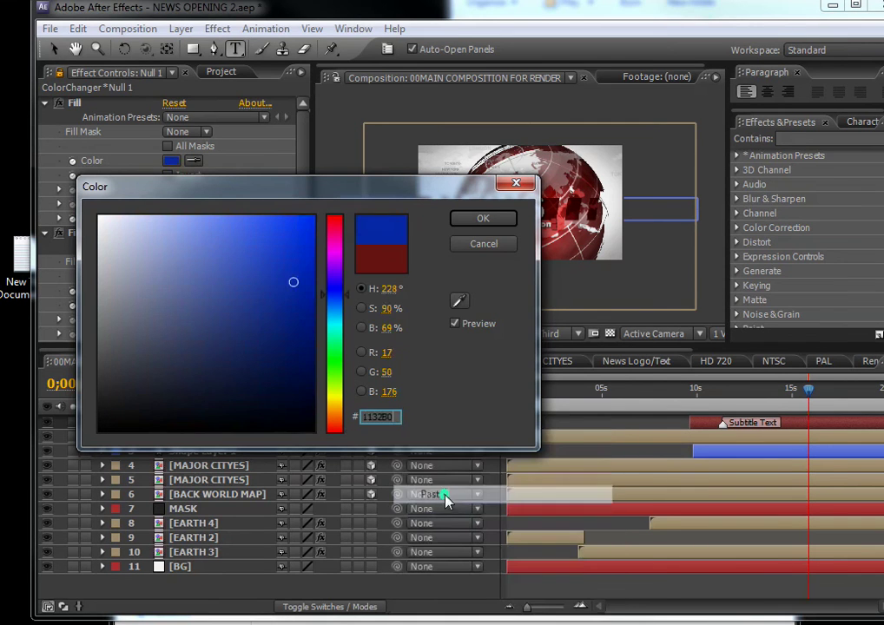
pyautogui.click(482, 219)
pyautogui.moveTo(615, 401); pyautogui.dragTo(839, 402)
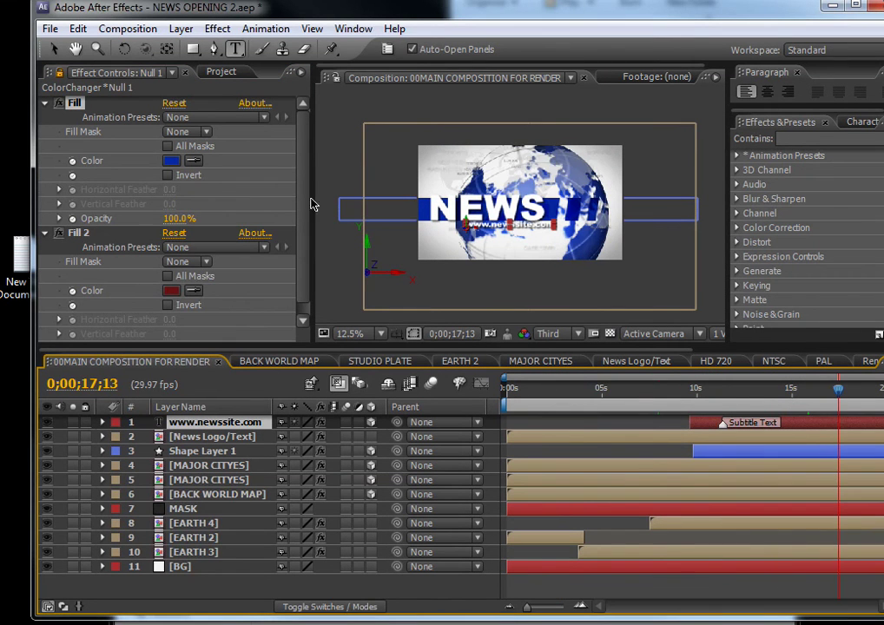
# - Add the main composition to the render queue with Make Movie, and enlarge the queue area temporarily to review its output settings
pyautogui.click(131, 30)
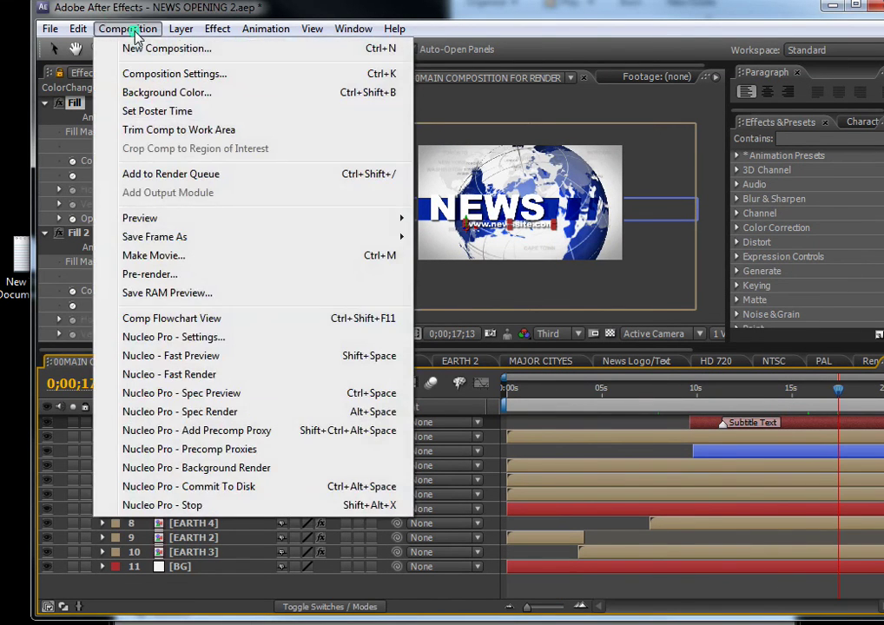
pyautogui.click(167, 259)
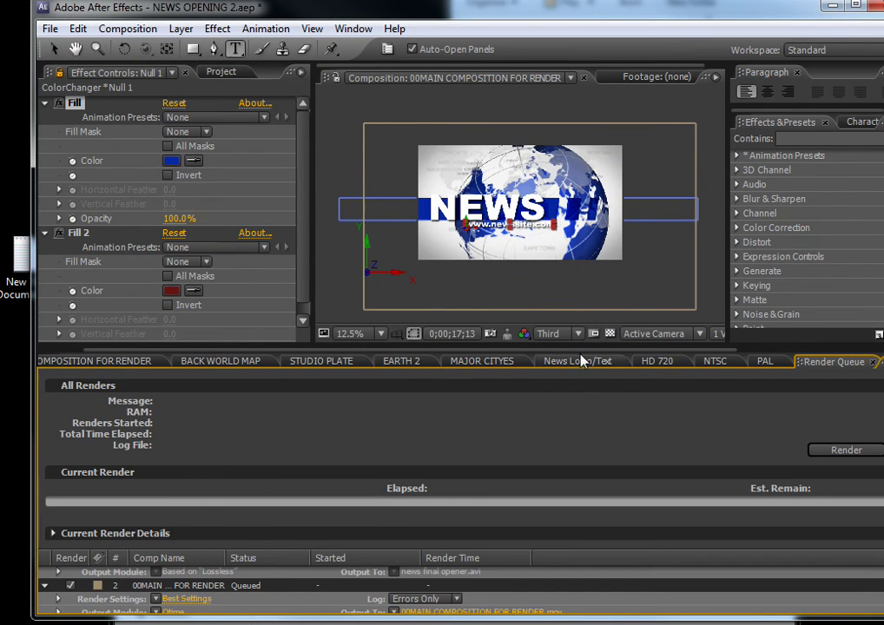
pyautogui.moveTo(579, 346); pyautogui.dragTo(579, 218)
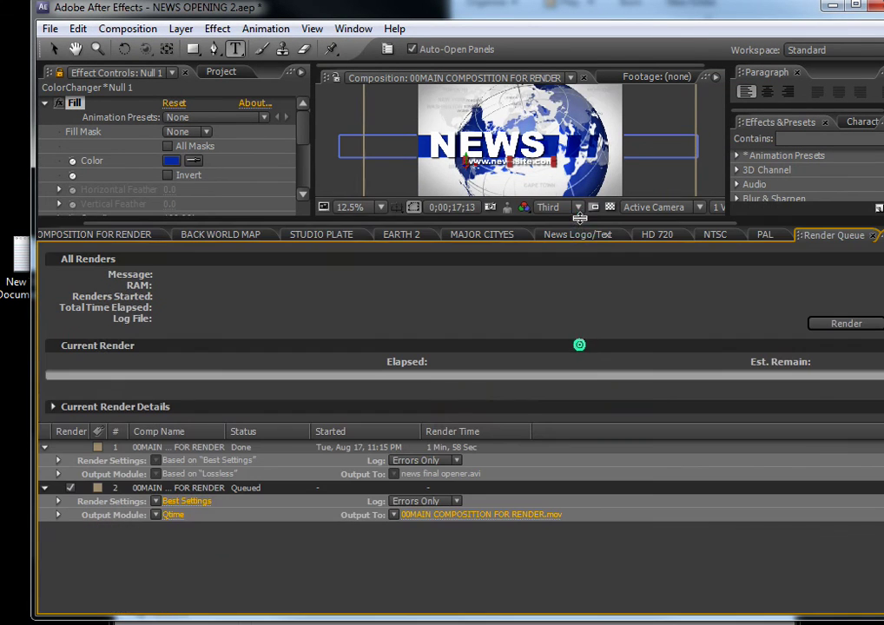
pyautogui.click(217, 530)
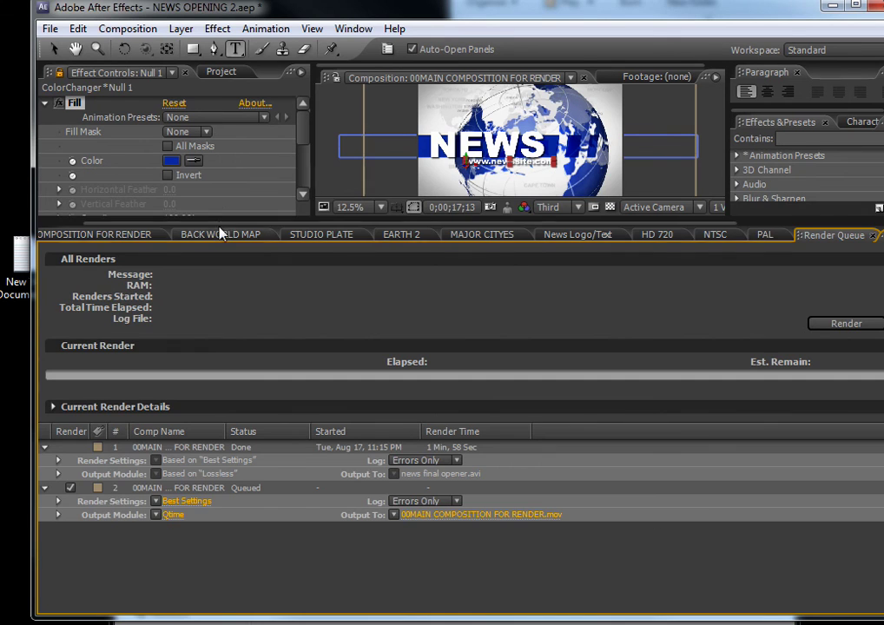
pyautogui.moveTo(219, 220); pyautogui.dragTo(223, 329)
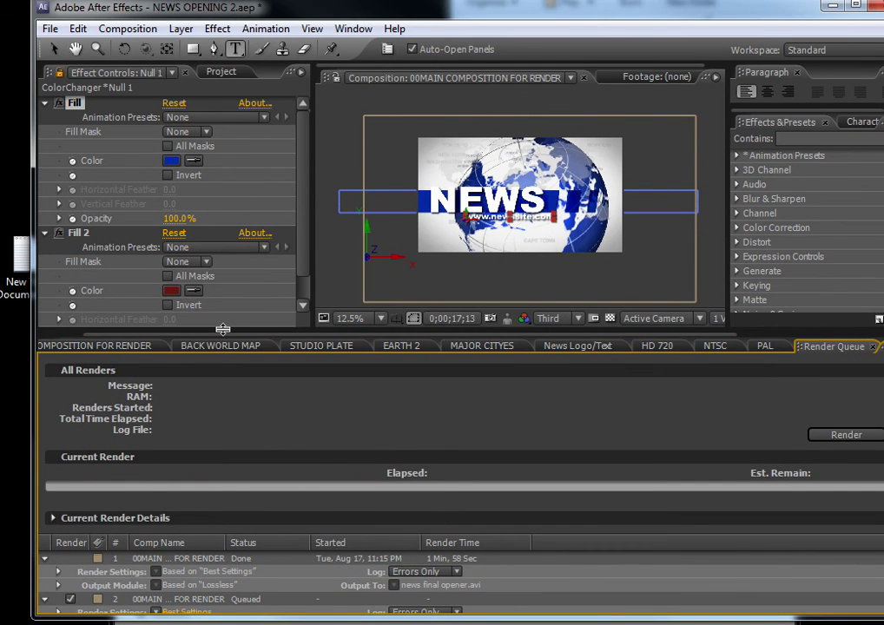